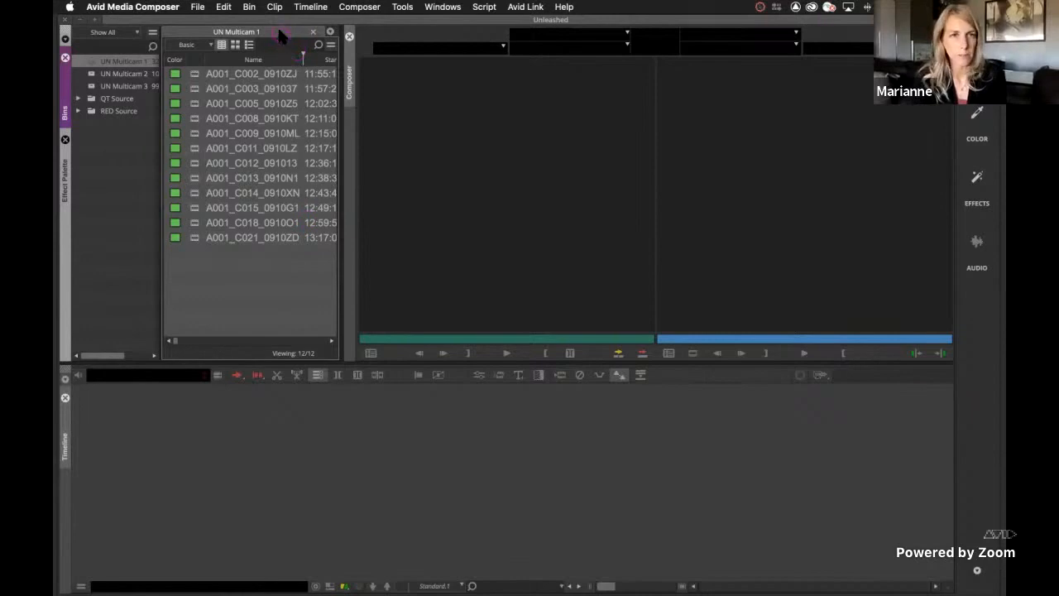
Undock the UN Multicam 1 bin into a wider floating window and preview its clips as frames before returning to text view
drag(283, 38, 335, 100)
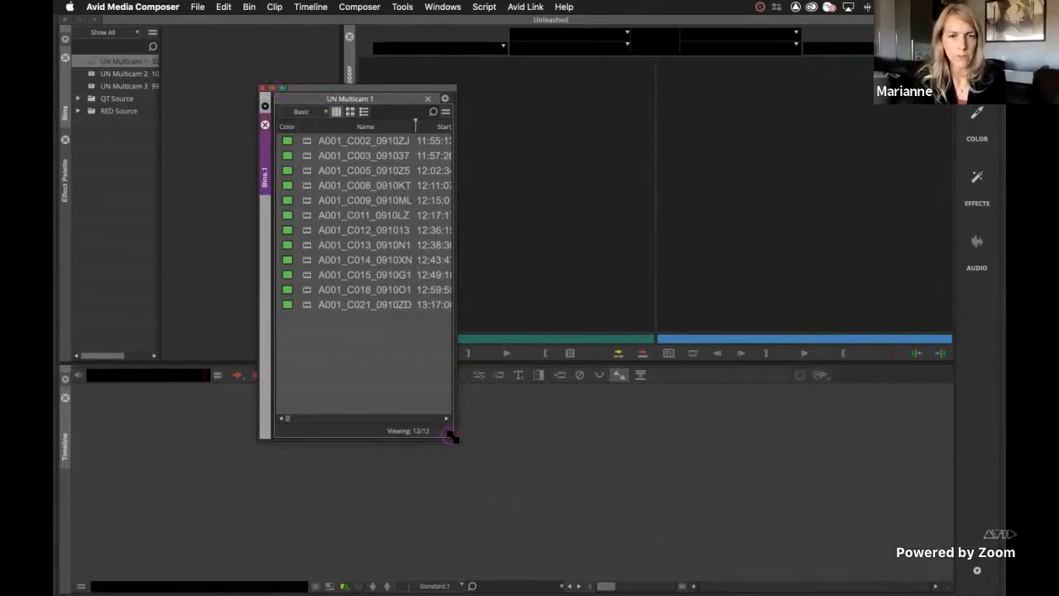
drag(451, 434, 790, 451)
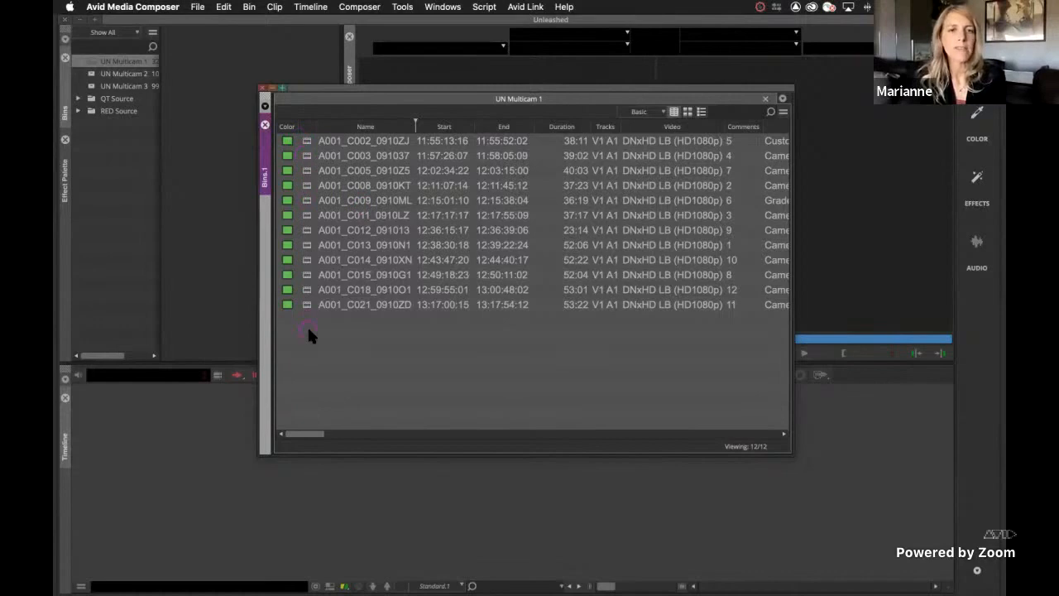
click(687, 112)
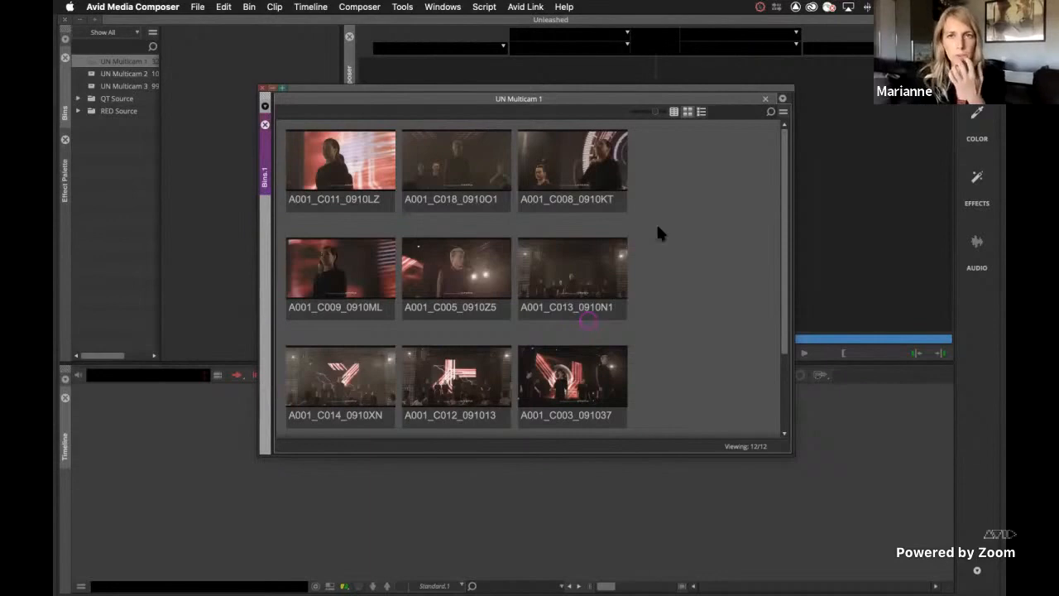
click(674, 111)
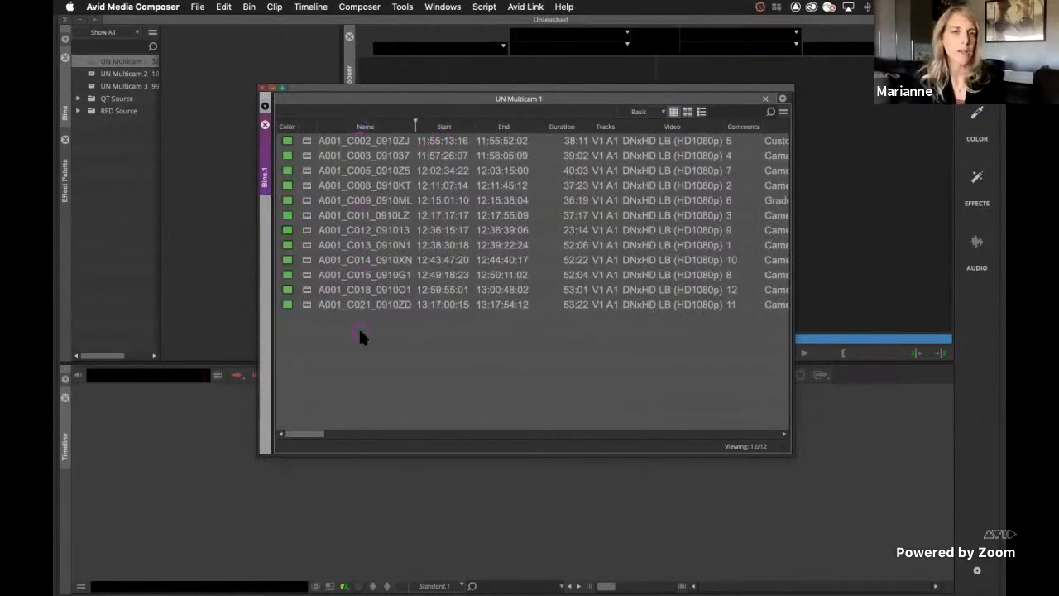
Apply the Basic view to the UN Multicam 1 bin and sort its clips in ascending order by Comments
click(305, 141)
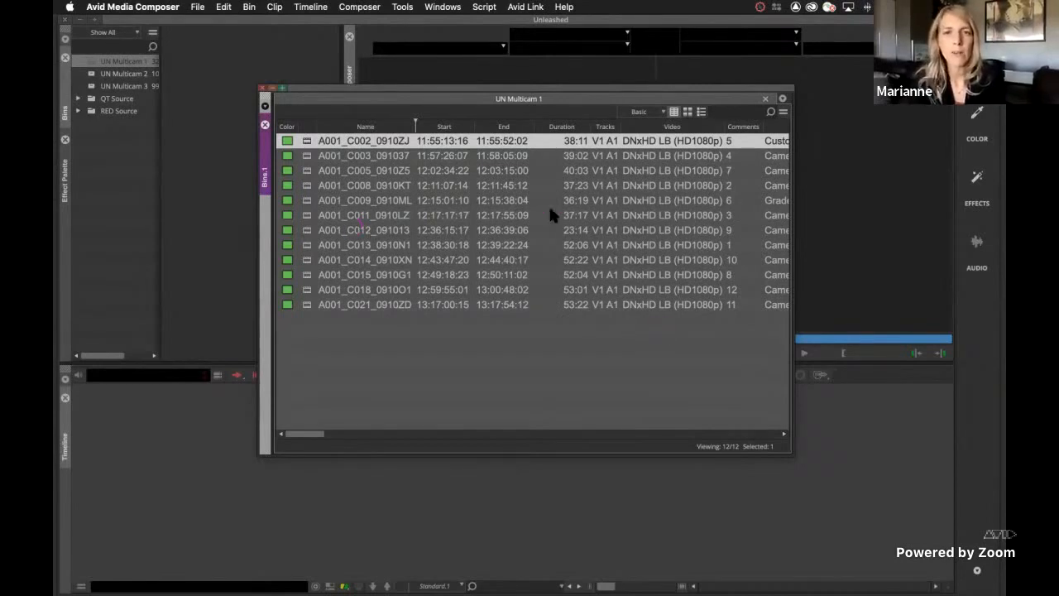
click(649, 112)
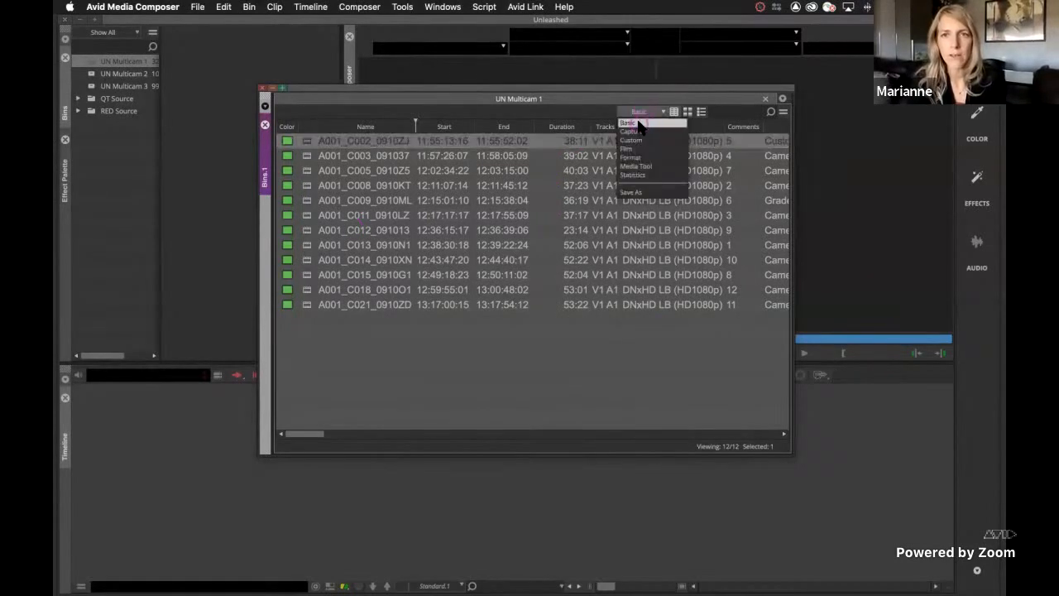
click(638, 122)
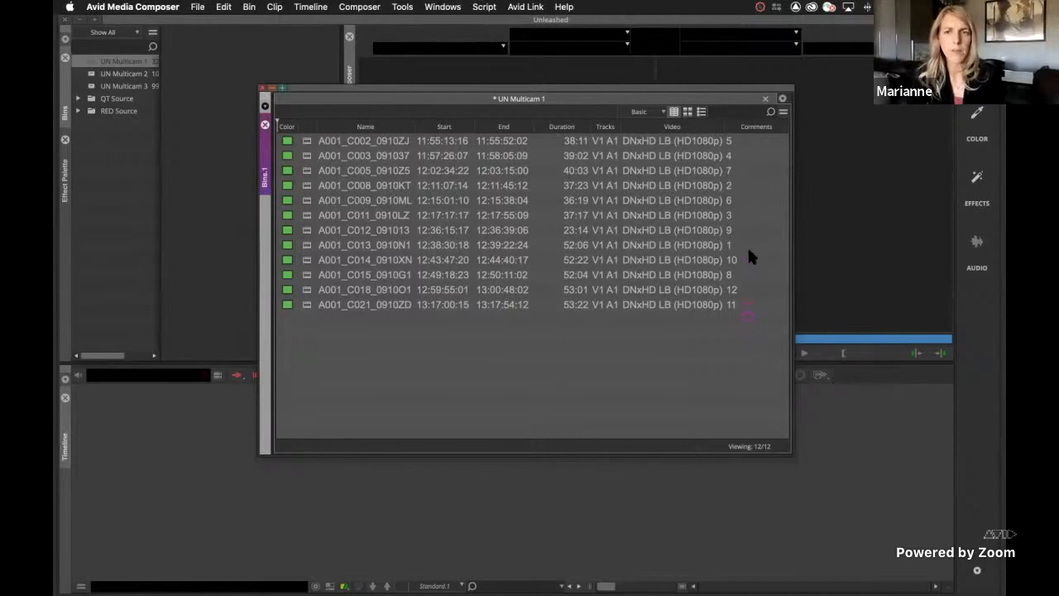
click(746, 127)
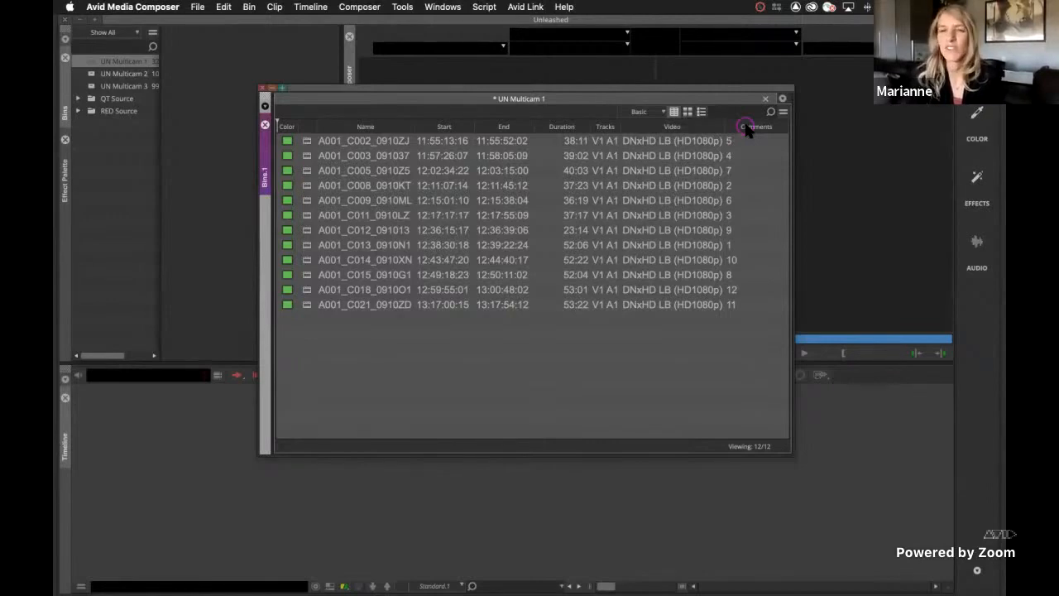
click(746, 125)
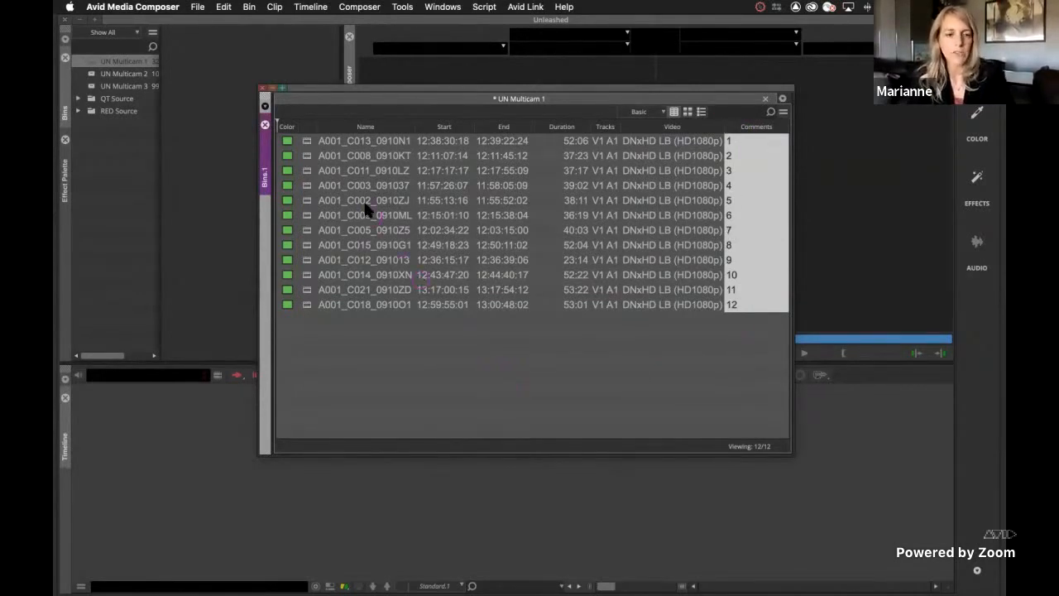
Group all twelve camera clips in the bin, syncing them by Waveform Analysis
click(303, 140)
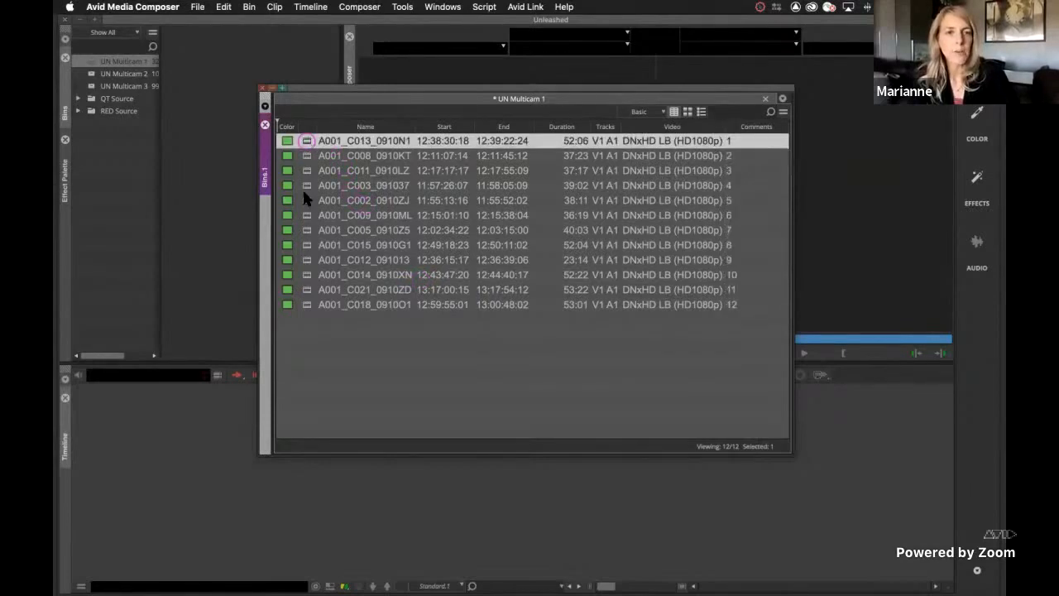
shift+click(305, 303)
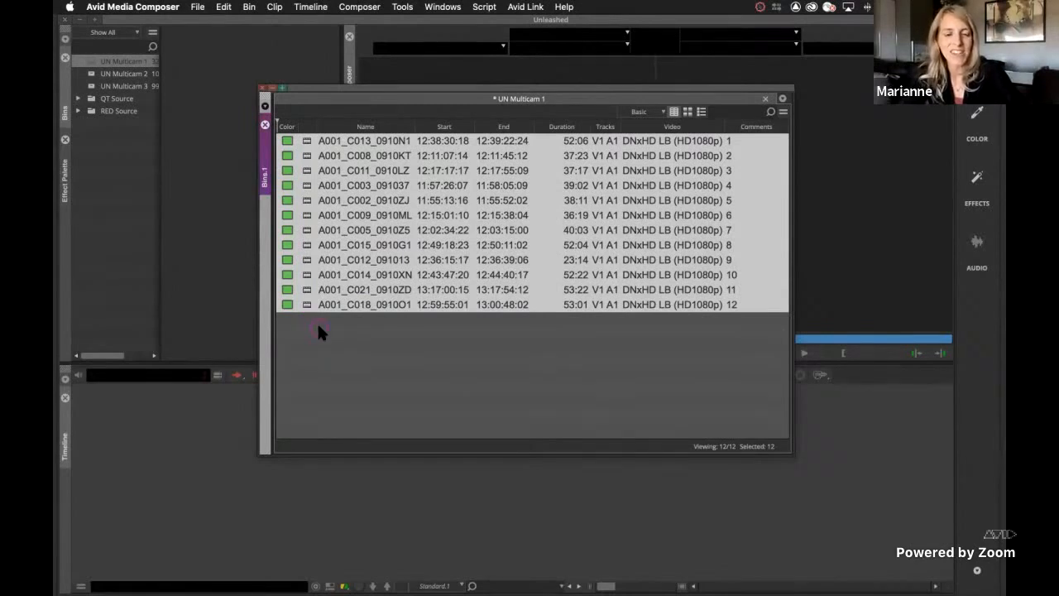
key(shift+super+g)
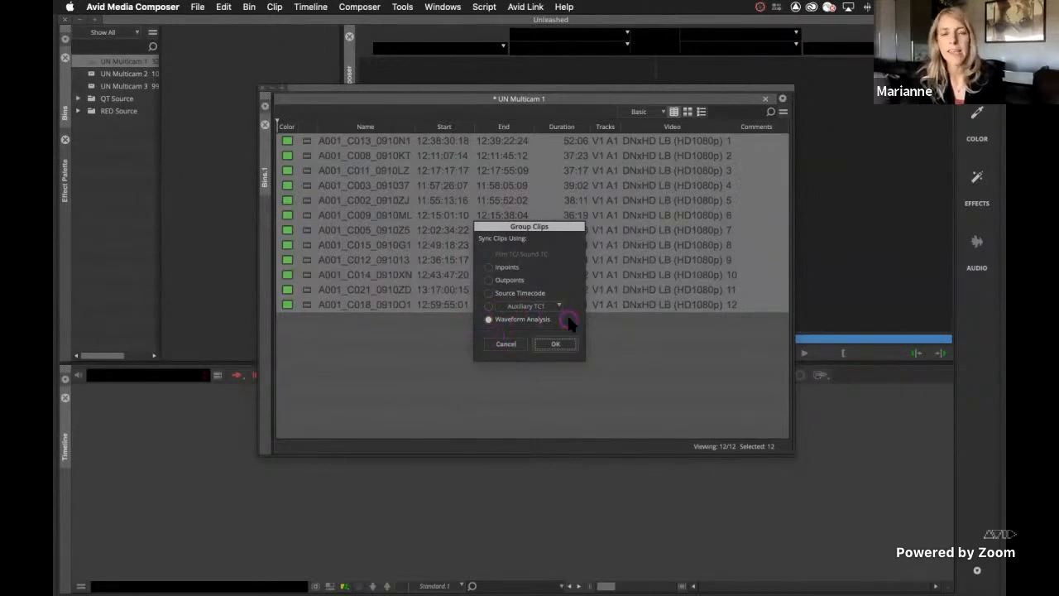
drag(503, 237, 498, 339)
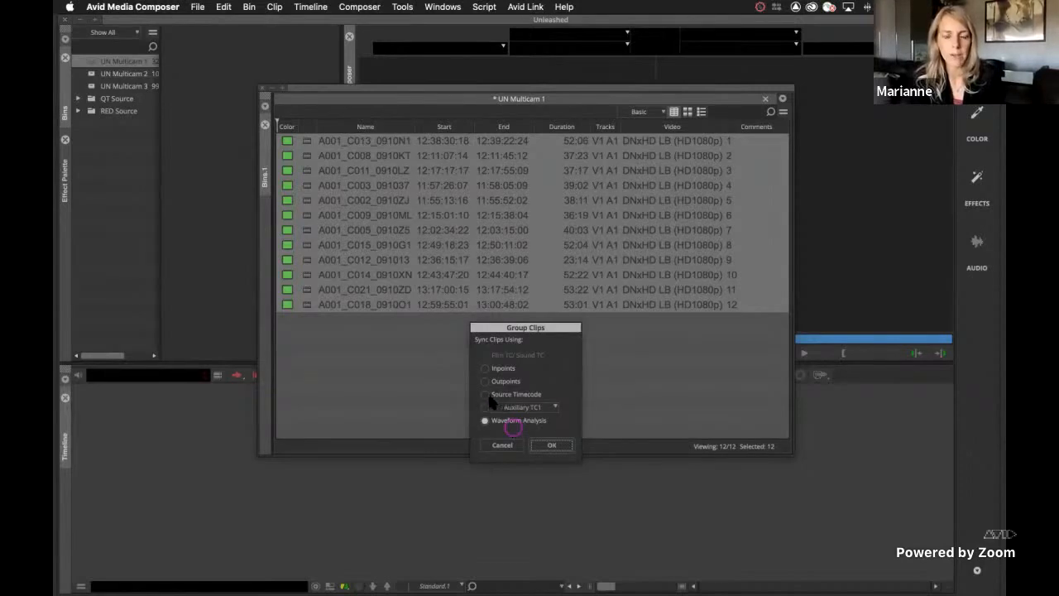
click(558, 445)
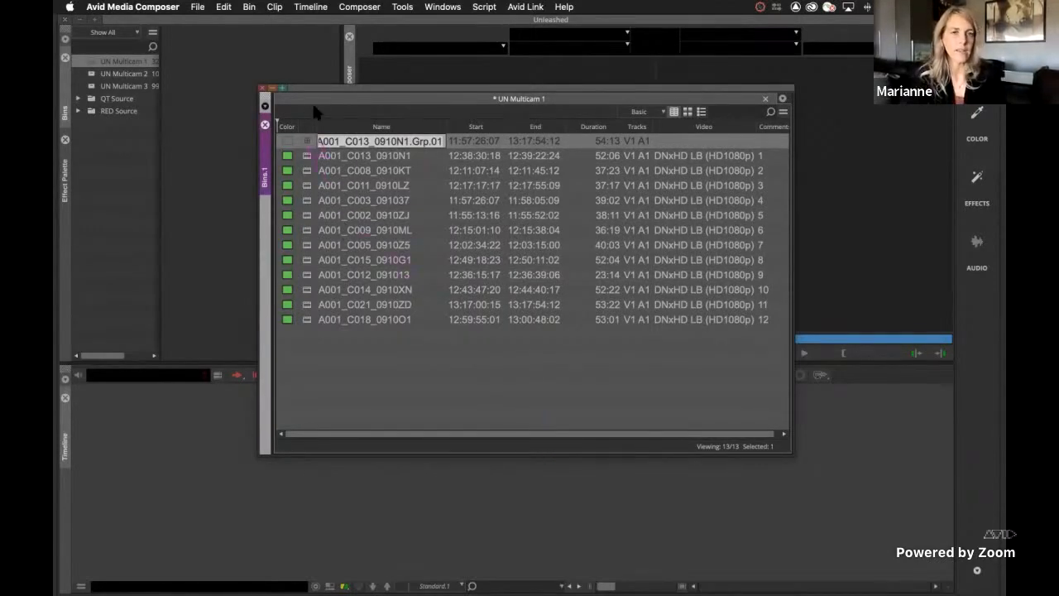
Rename the new group clip as UN Sc3 (Group)
key(Return)
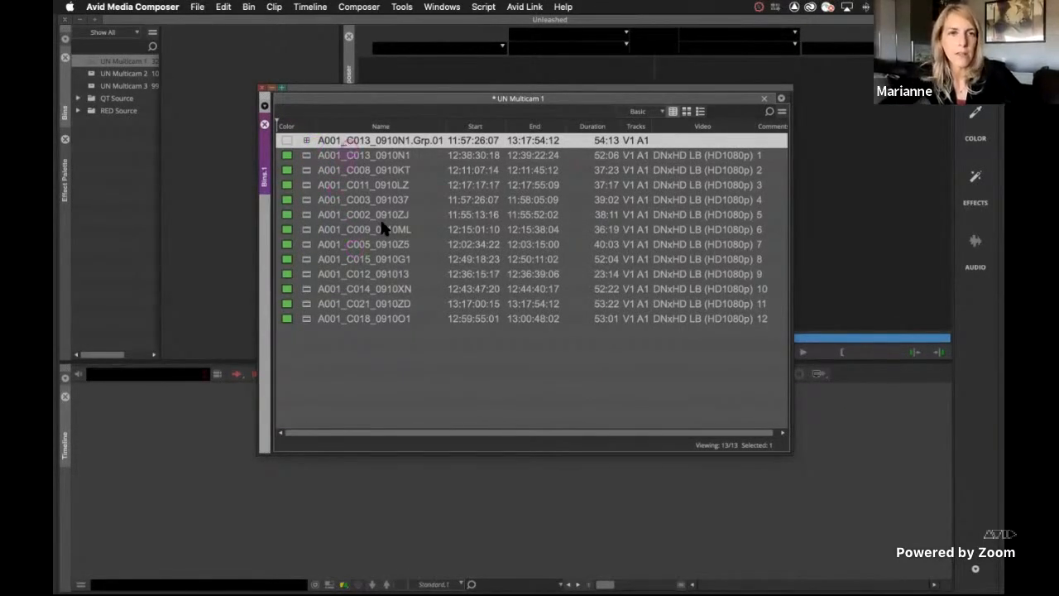
click(351, 142)
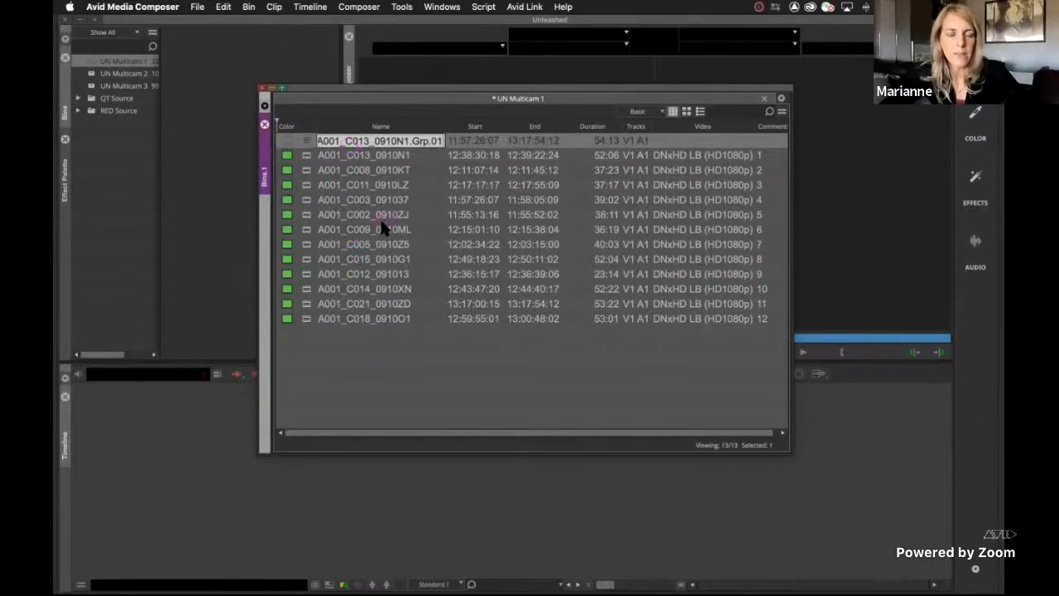
text(UN)
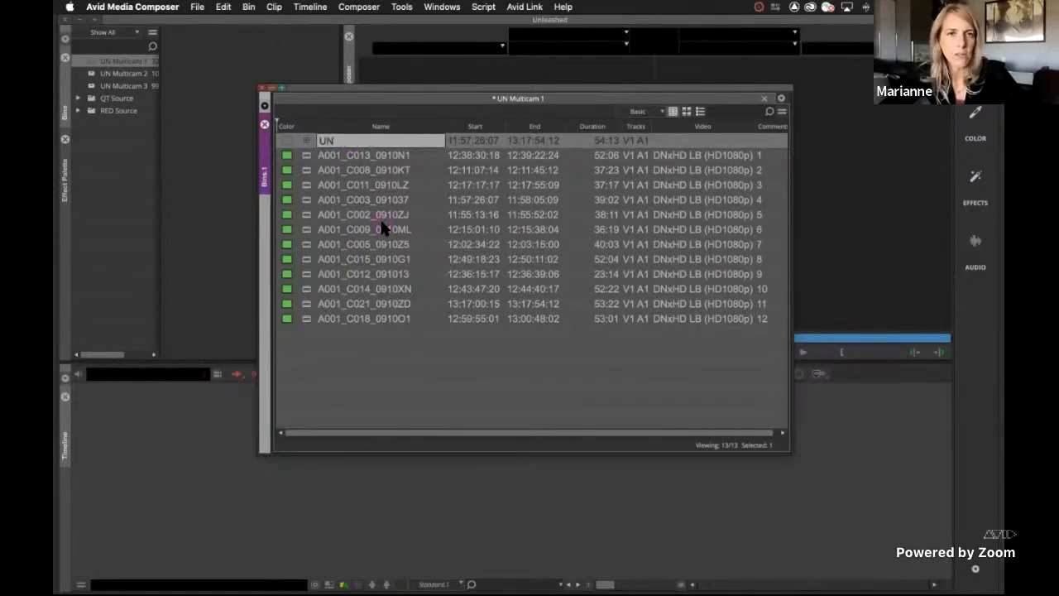
text( Sc3)
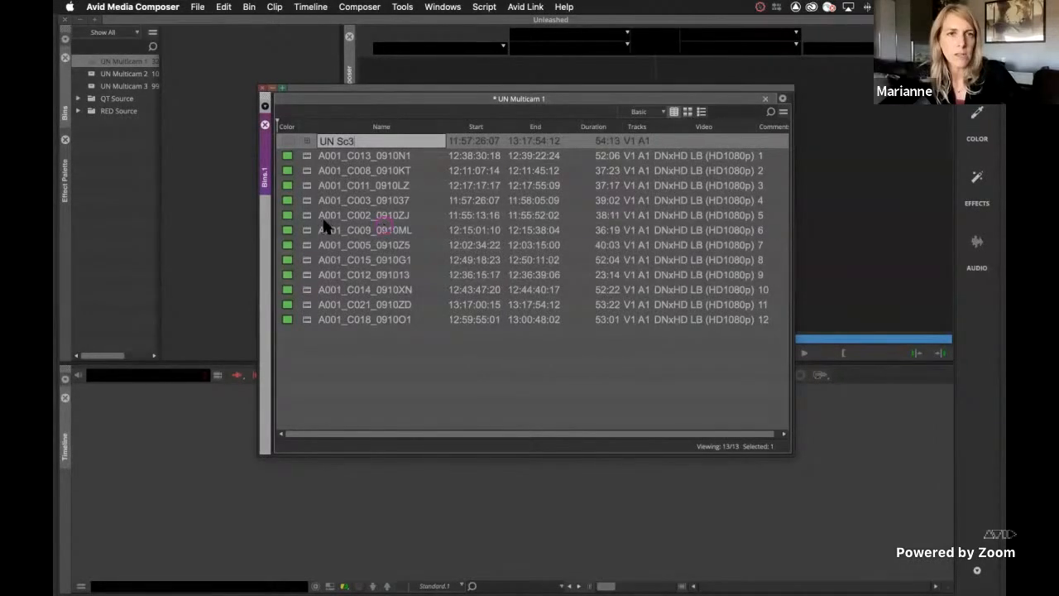
key(Return)
click(306, 136)
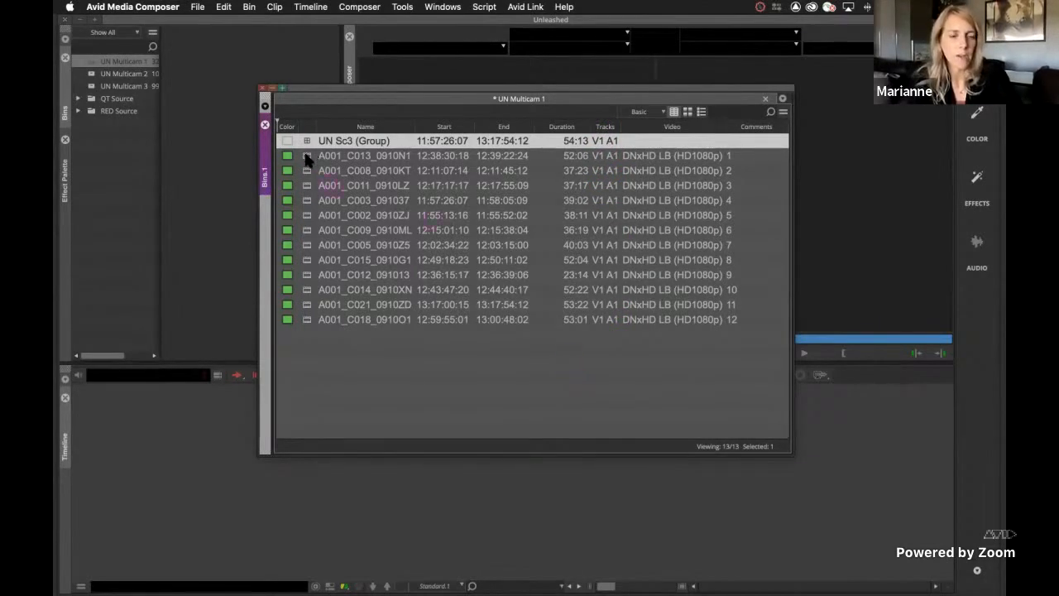
key(Down)
shift+click(305, 305)
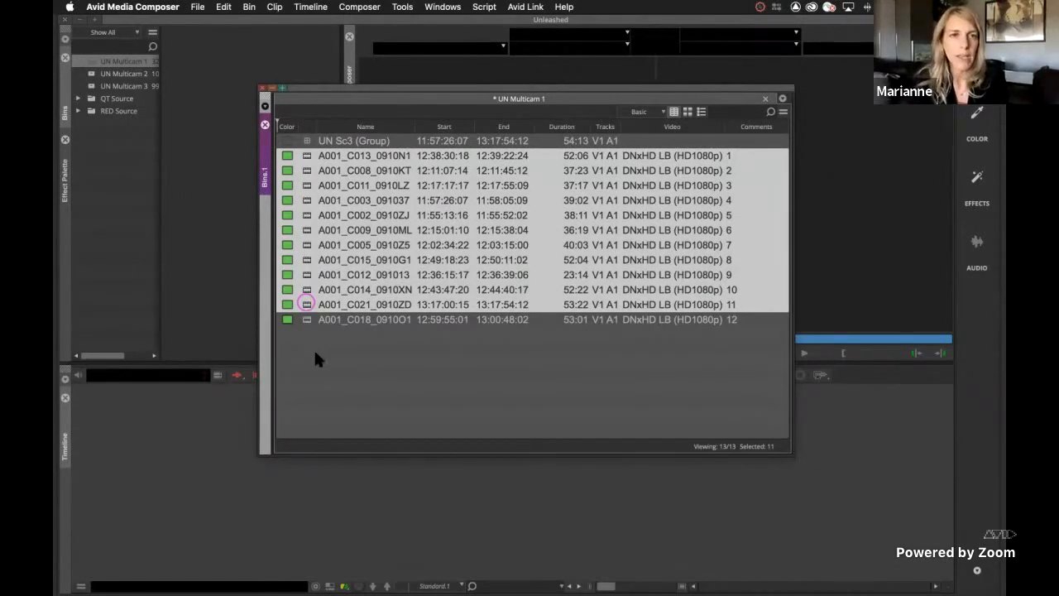
Open UN Sc3 (Group) in the timeline with Edit Group and move the bin window clear of the tracks
click(305, 146)
click(306, 142)
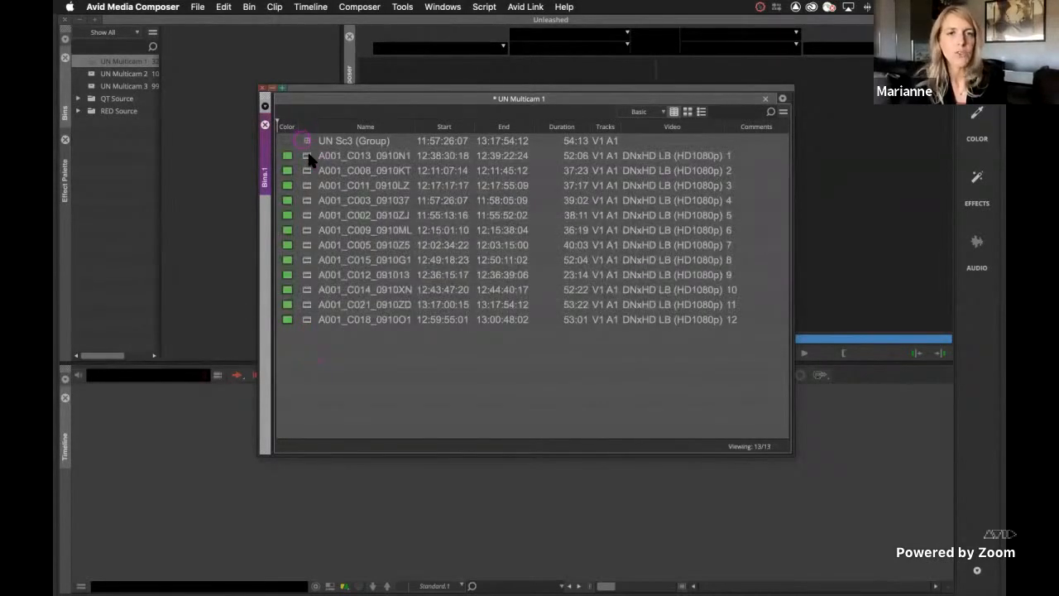
right_click(311, 169)
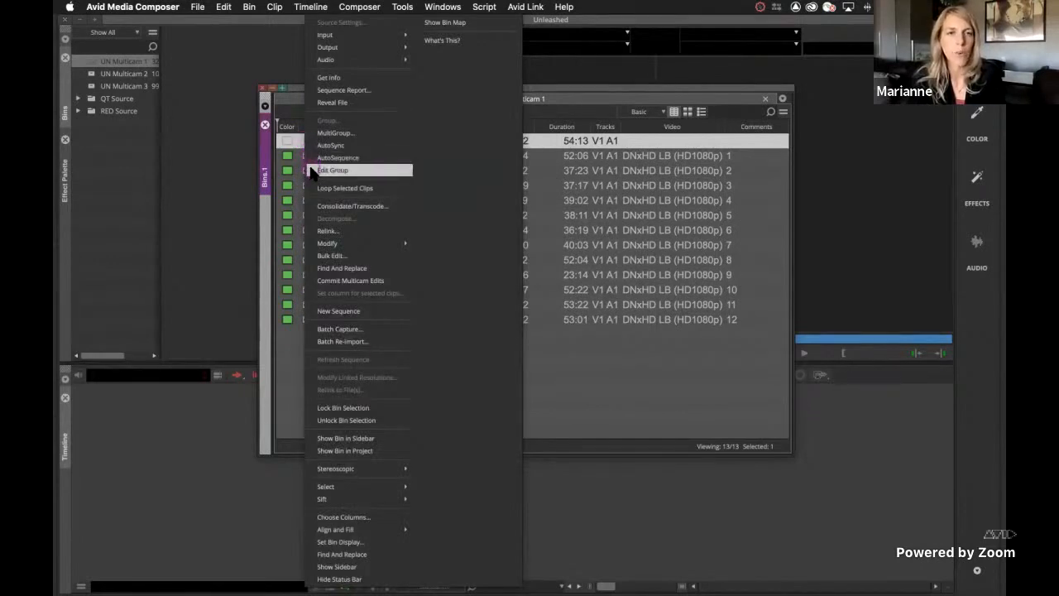
click(314, 171)
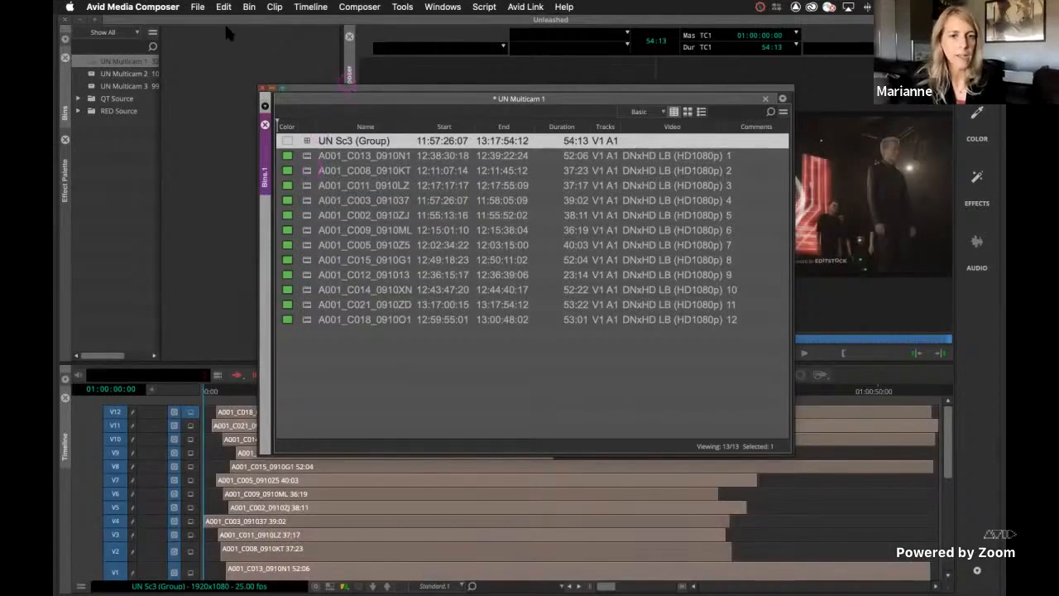
drag(346, 85, 180, 15)
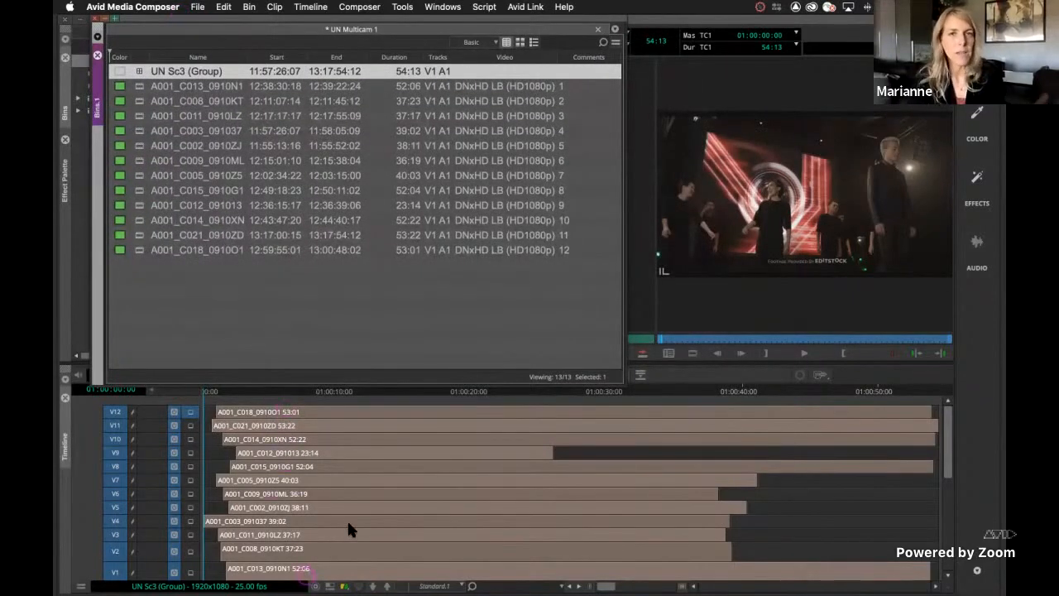
scroll(349, 530, down, 8)
scroll(349, 529, up, 8)
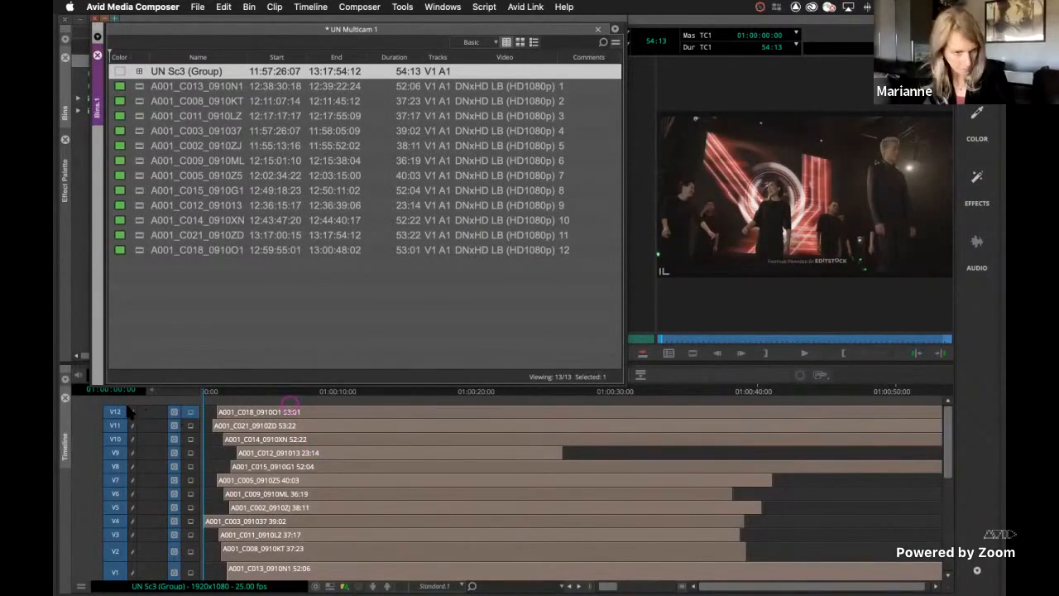
Add video track V13 to the group, load clip A001_C018_0910O1 into the source monitor, and narrow the bin window to uncover it
key(super+y)
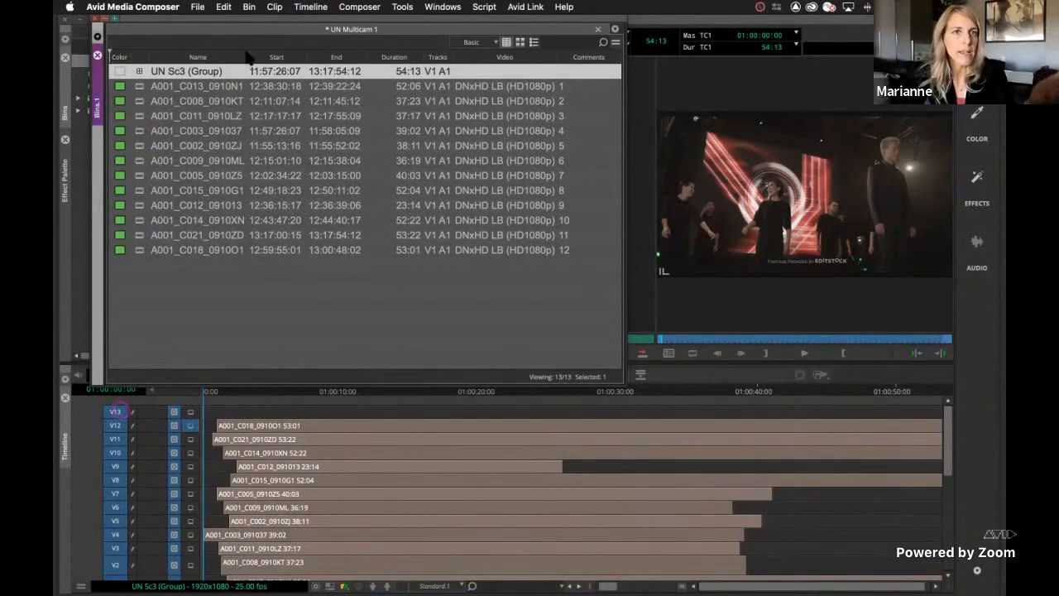
double_click(140, 250)
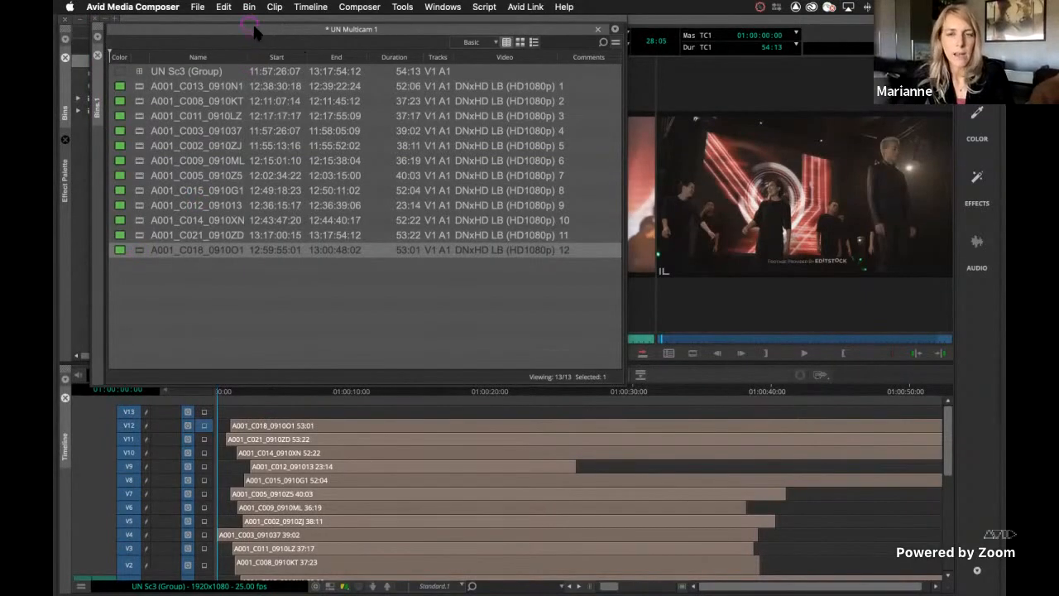
click(253, 29)
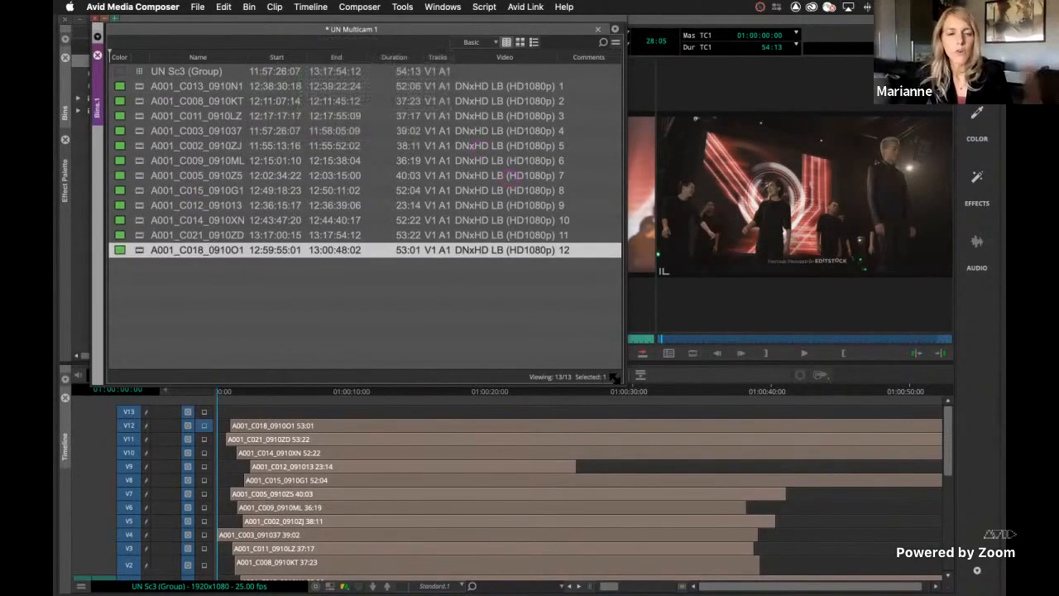
drag(613, 377, 308, 364)
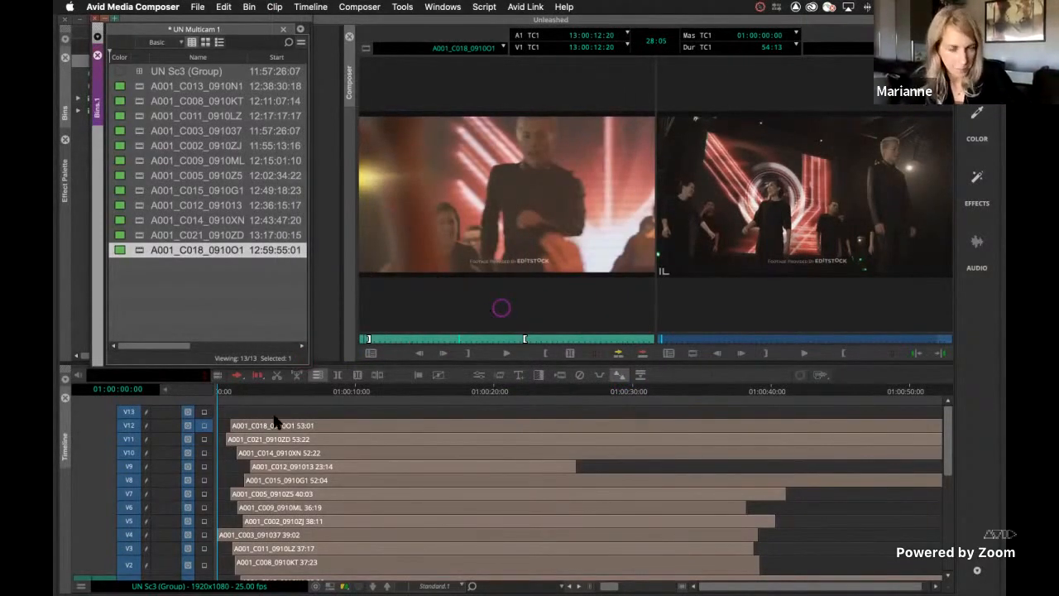
Delete video track V13 from the group timeline
click(128, 413)
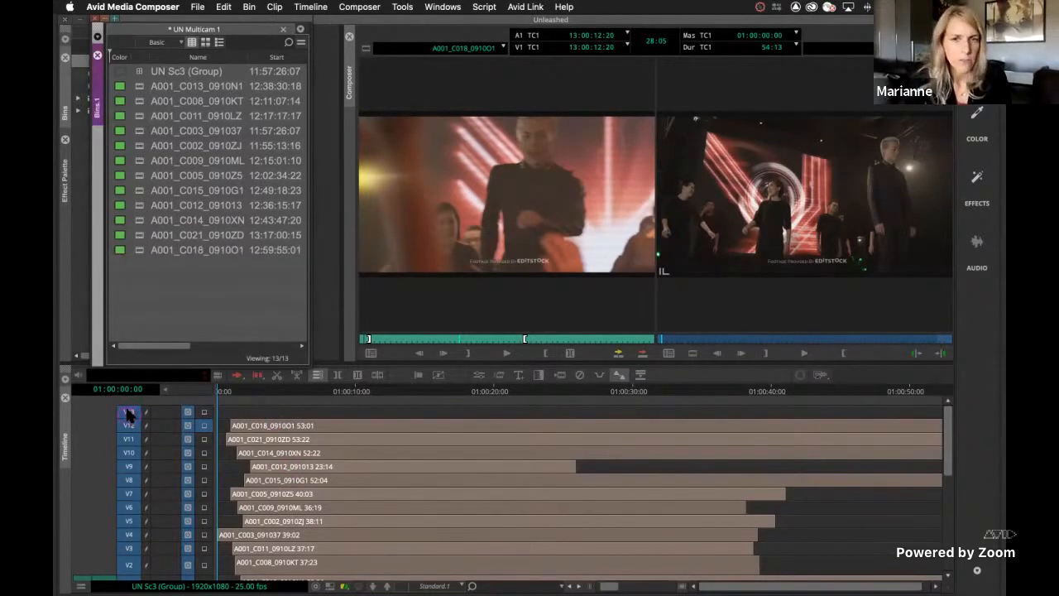
click(128, 413)
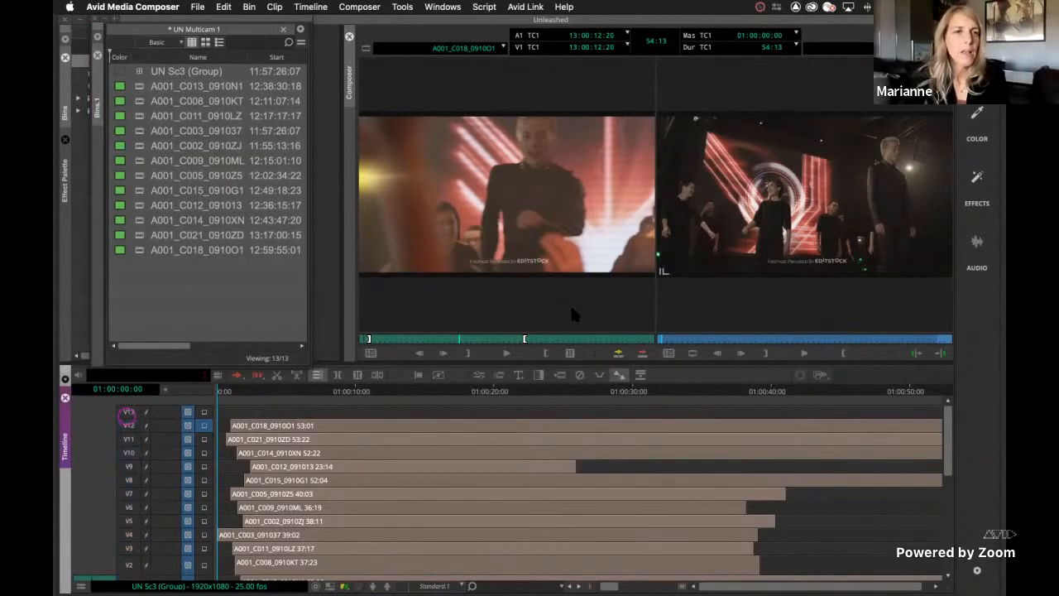
key(Delete)
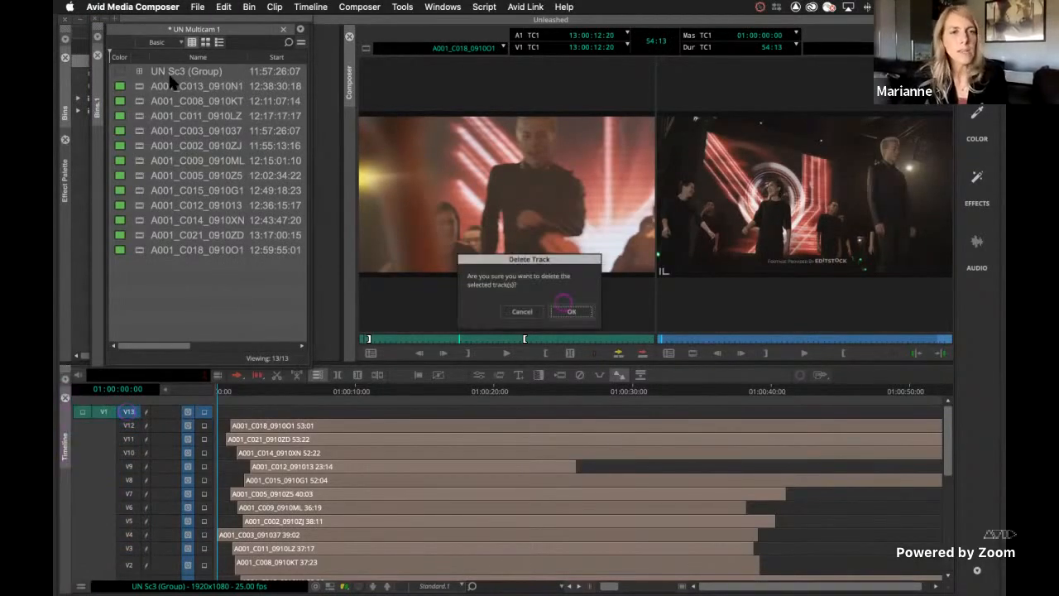
click(571, 311)
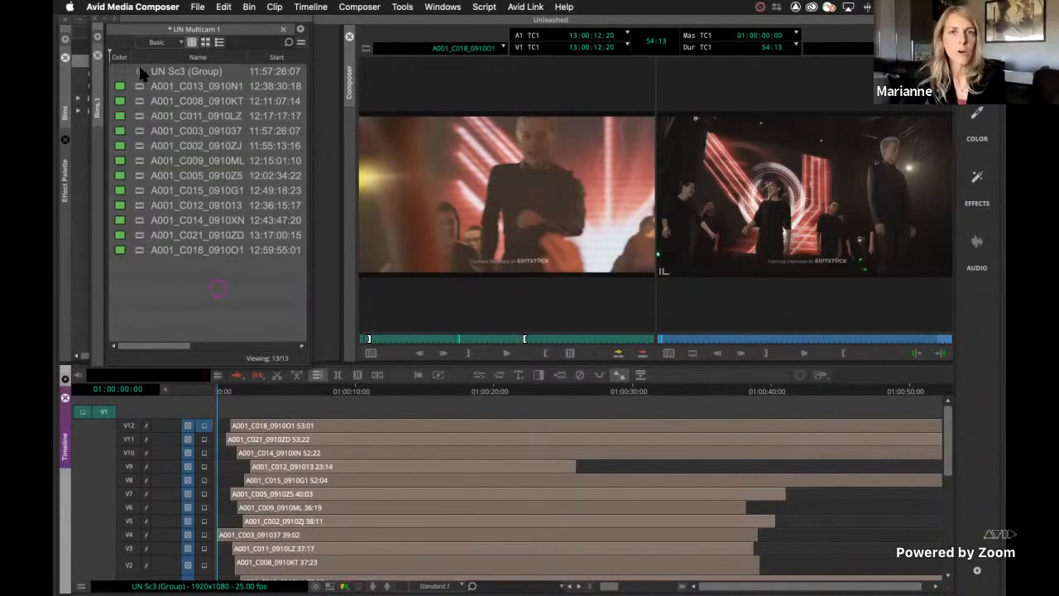
Load the UN Sc3 (Group) clip into the source monitor
click(139, 72)
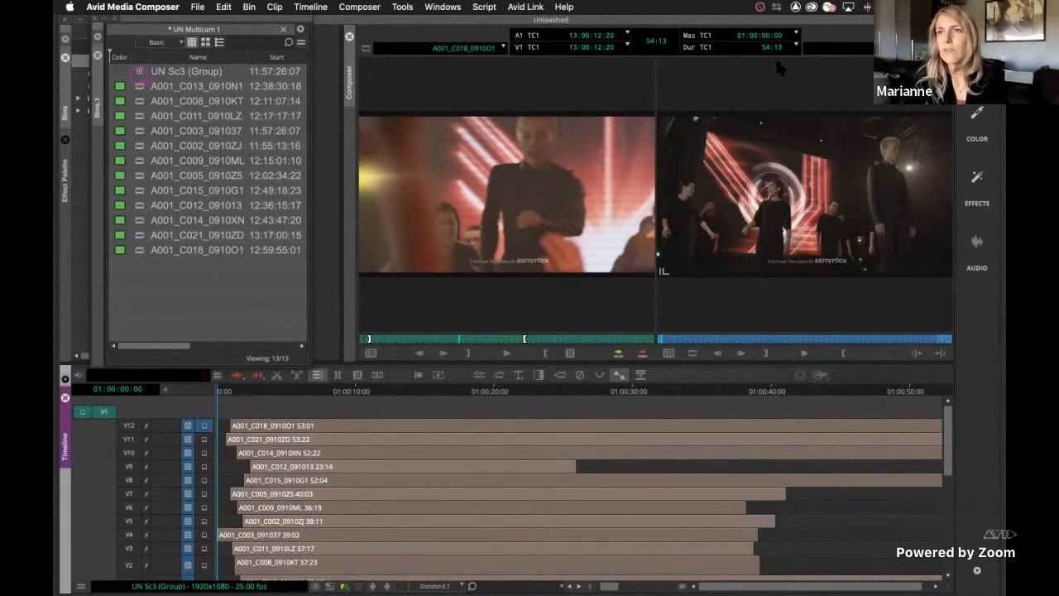
double_click(139, 72)
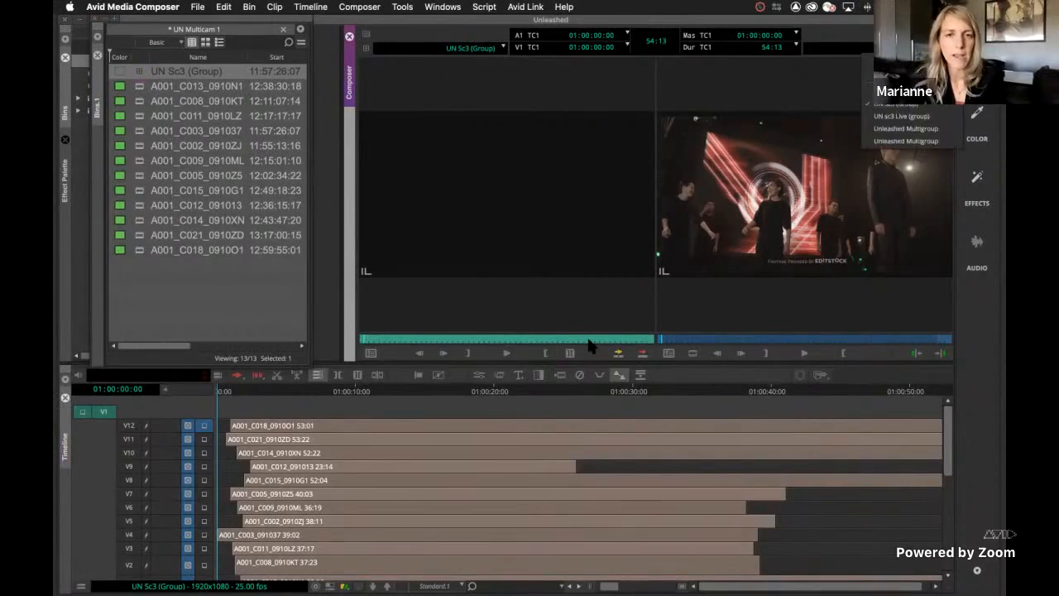
Unload the UN Sc3 (Group) edit from the timeline without saving its changes
key(Escape)
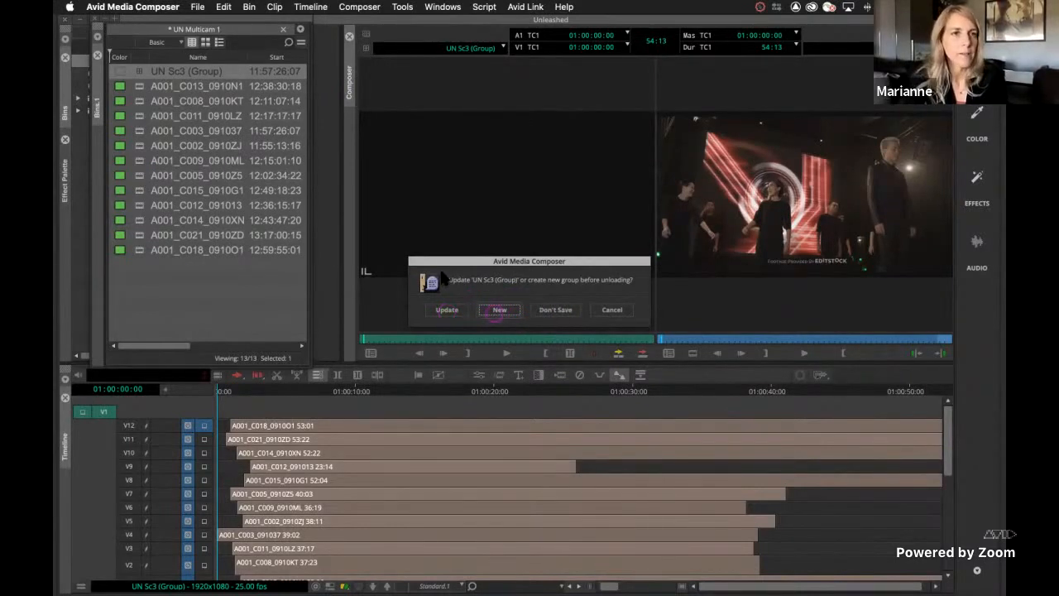
click(555, 309)
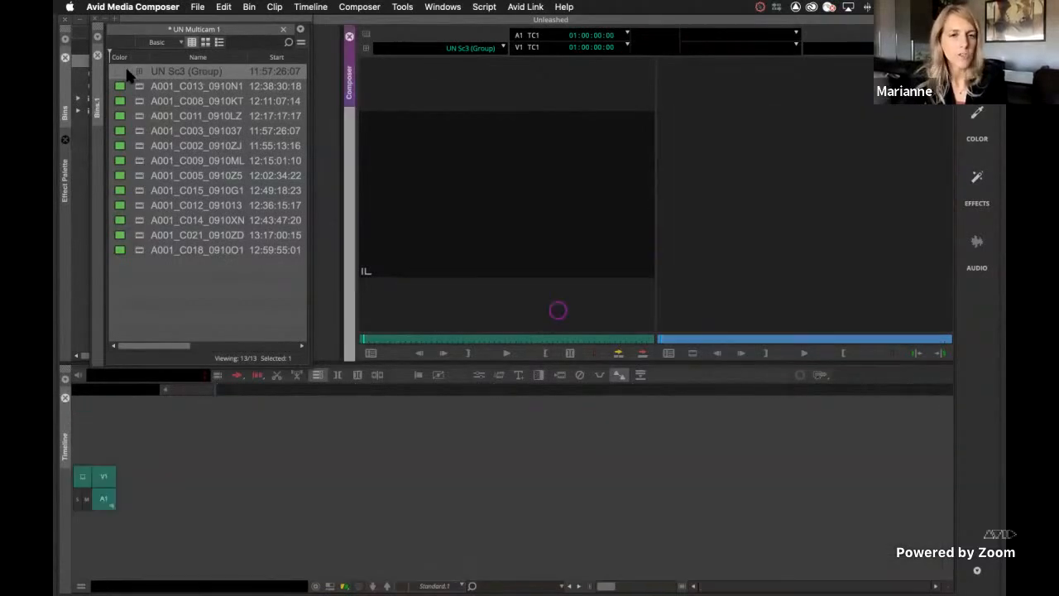
Edit the UN Sc3 (Group) clip from 12:38:31:07 to its end into a new sequence in UN Multicam 1 and mute track A1
click(364, 340)
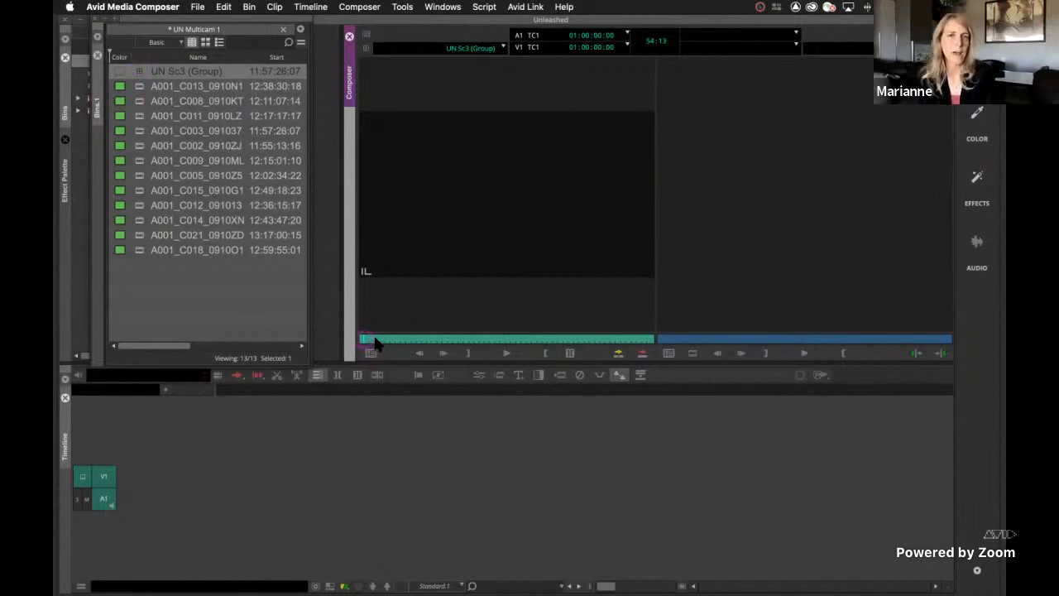
click(374, 342)
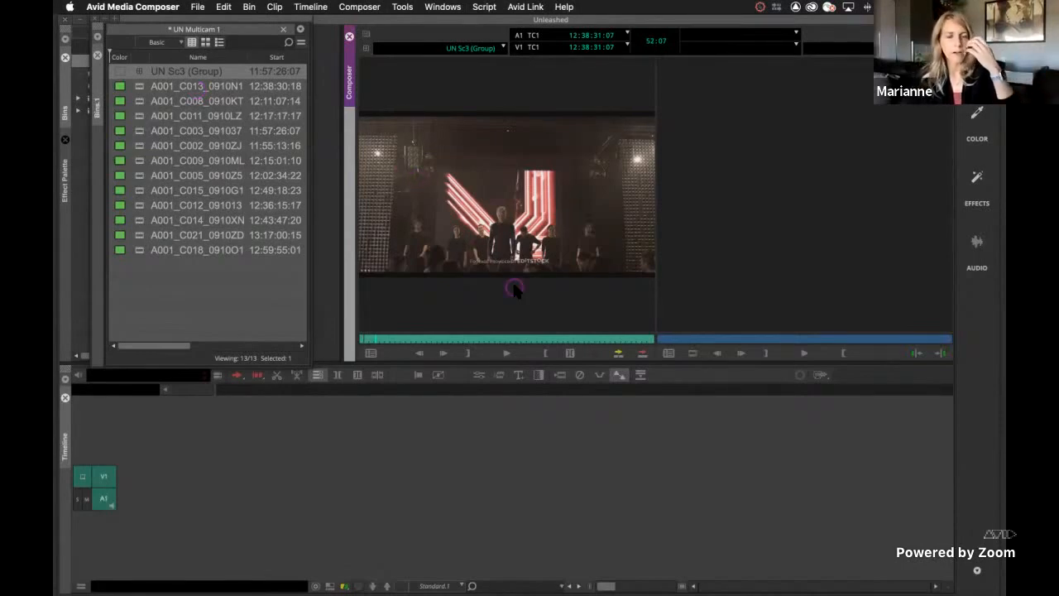
drag(513, 288, 277, 516)
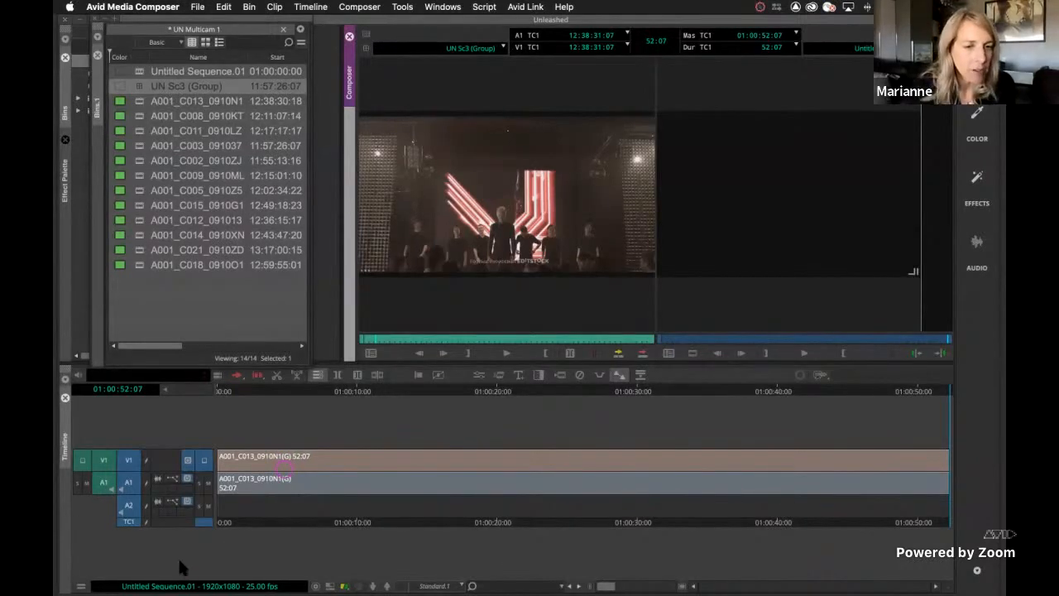
click(208, 483)
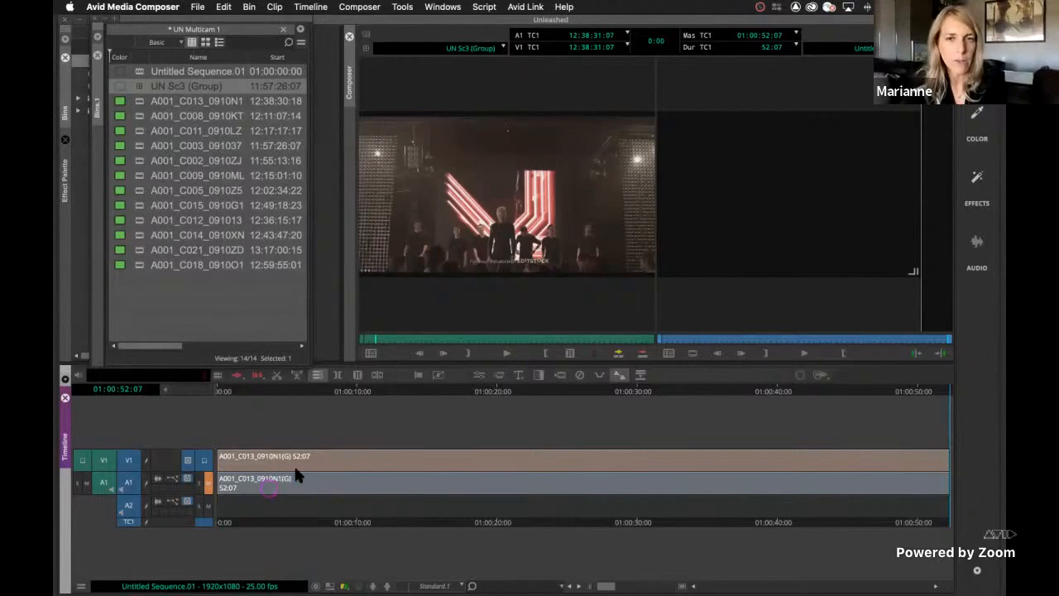
Play the sequence in multicam mode from about 01:00:01:12, cutting live between cameras including A001_C012, A001_C014 and A001_C021, and stop at 01:00:20:07
key(shift+super+m)
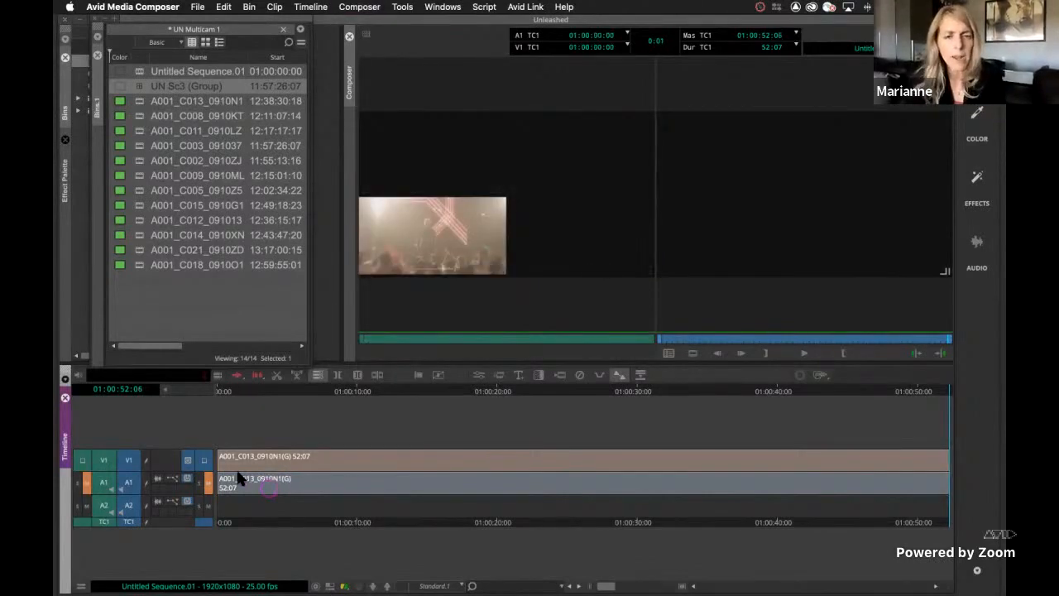
click(297, 469)
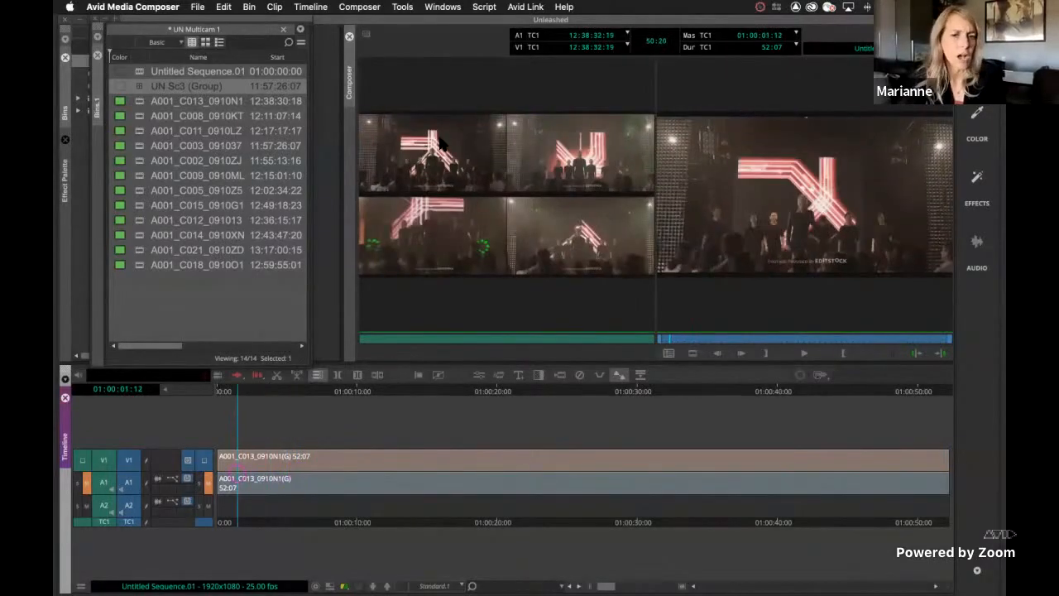
key(space)
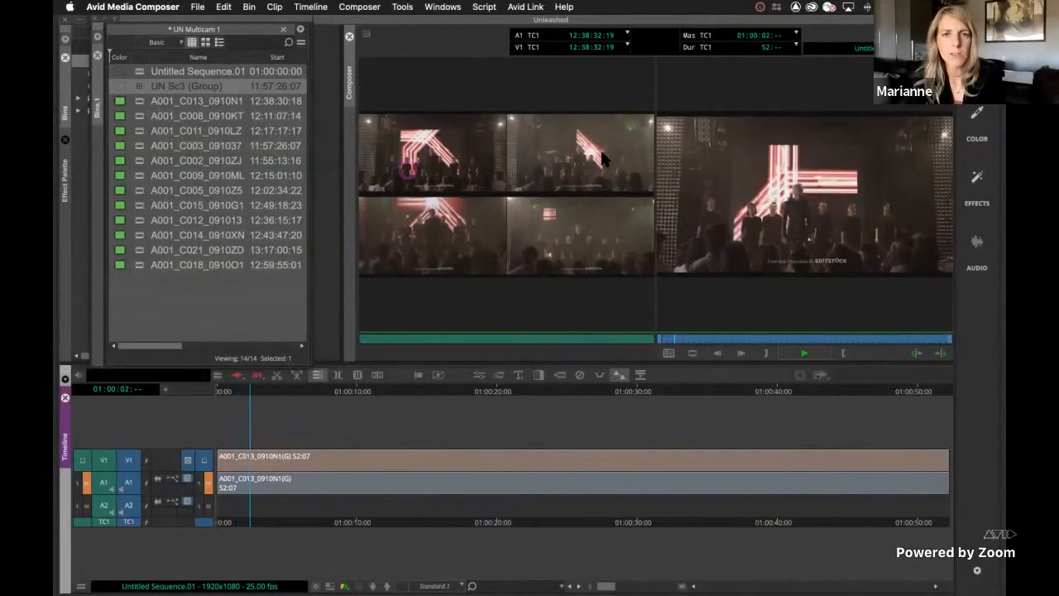
click(601, 159)
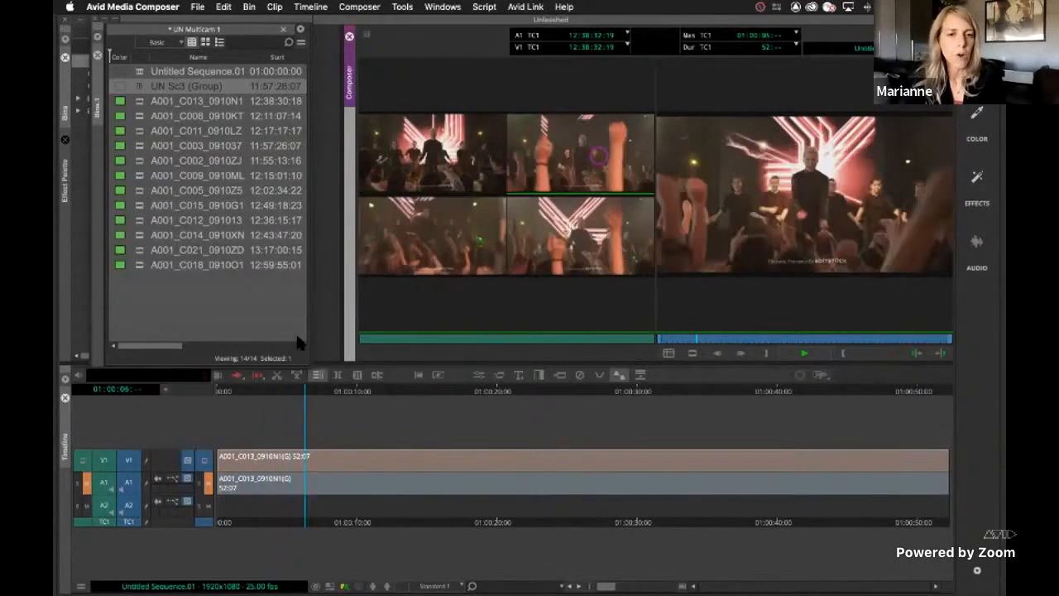
key(F10)
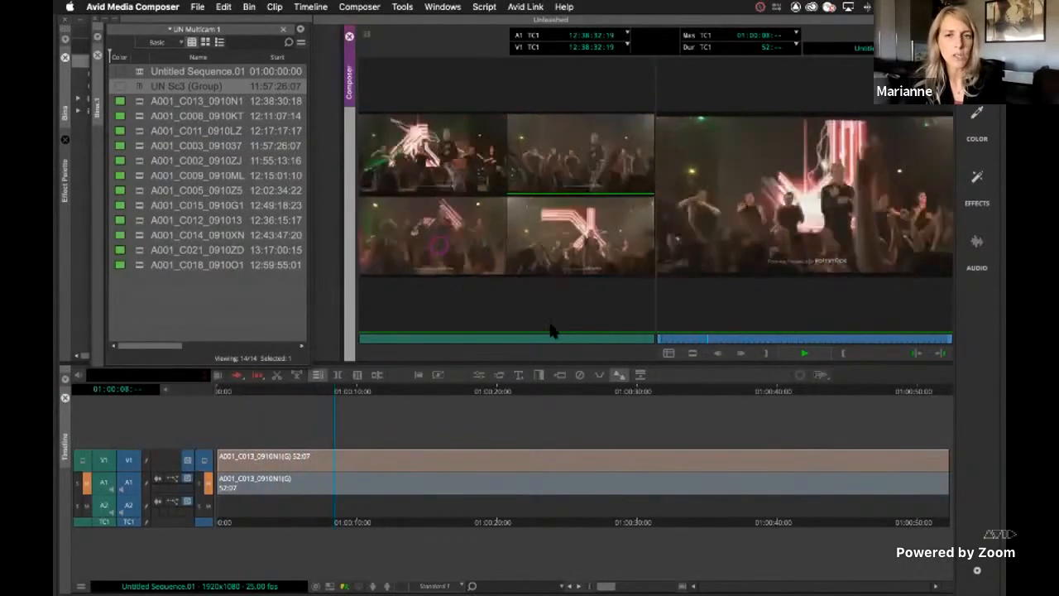
key(F11)
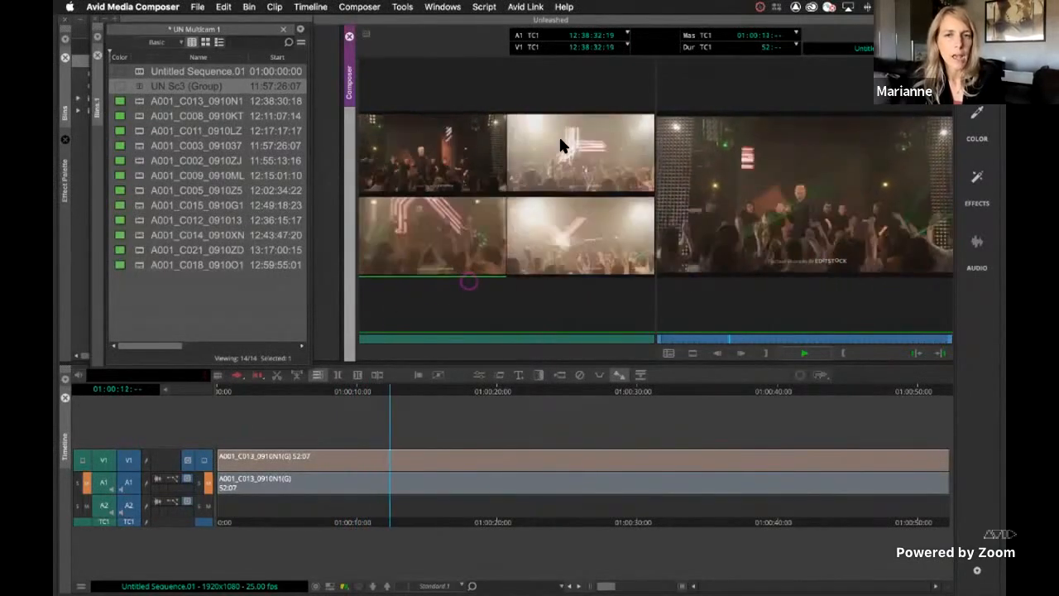
click(560, 137)
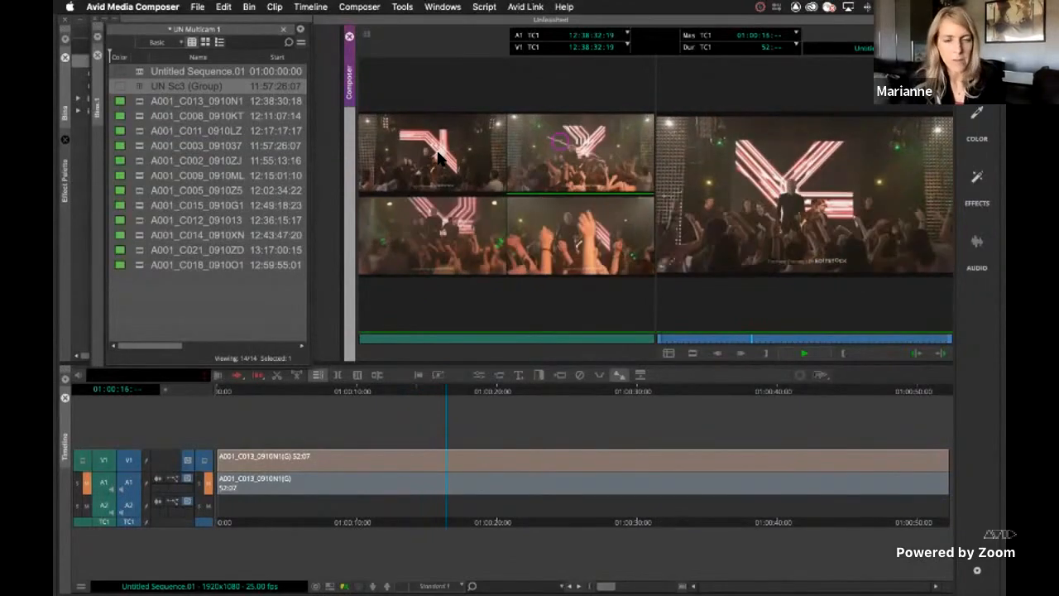
click(442, 158)
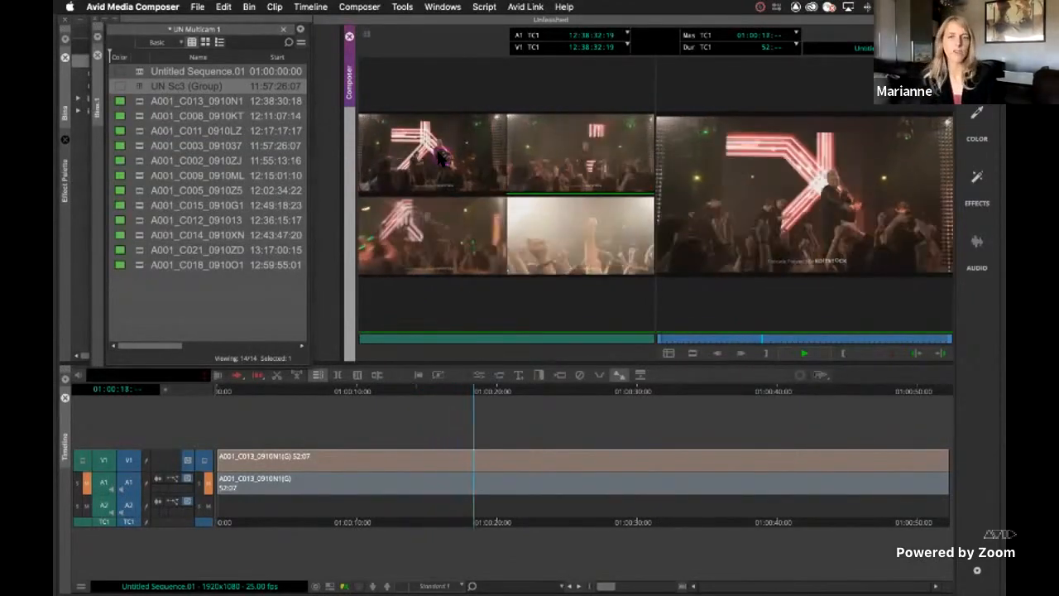
key(space)
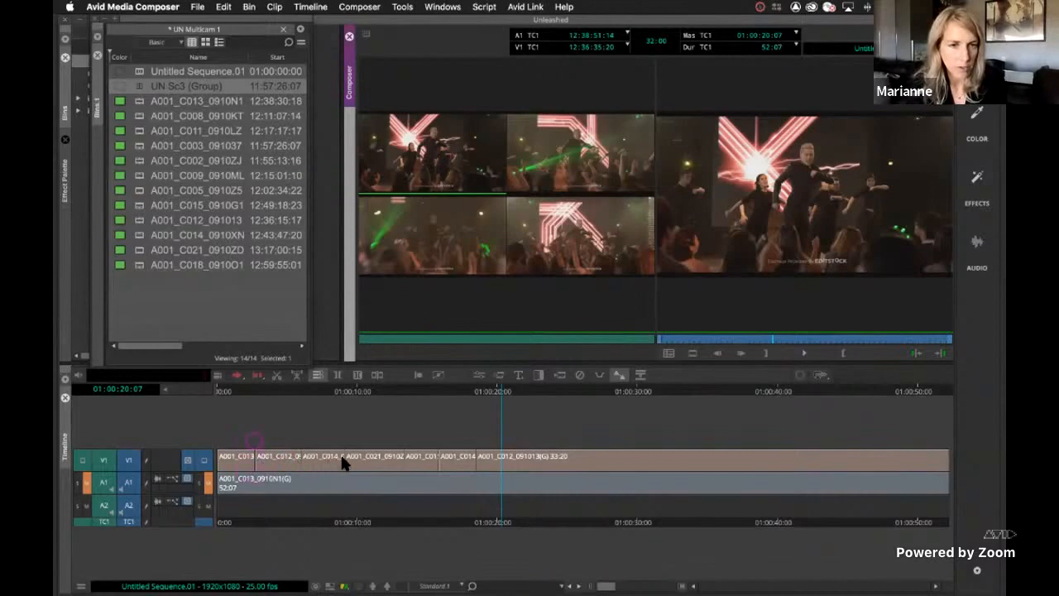
Review the recorded camera cuts on V1 by parking on several segments and return to the start of the sequence
click(361, 462)
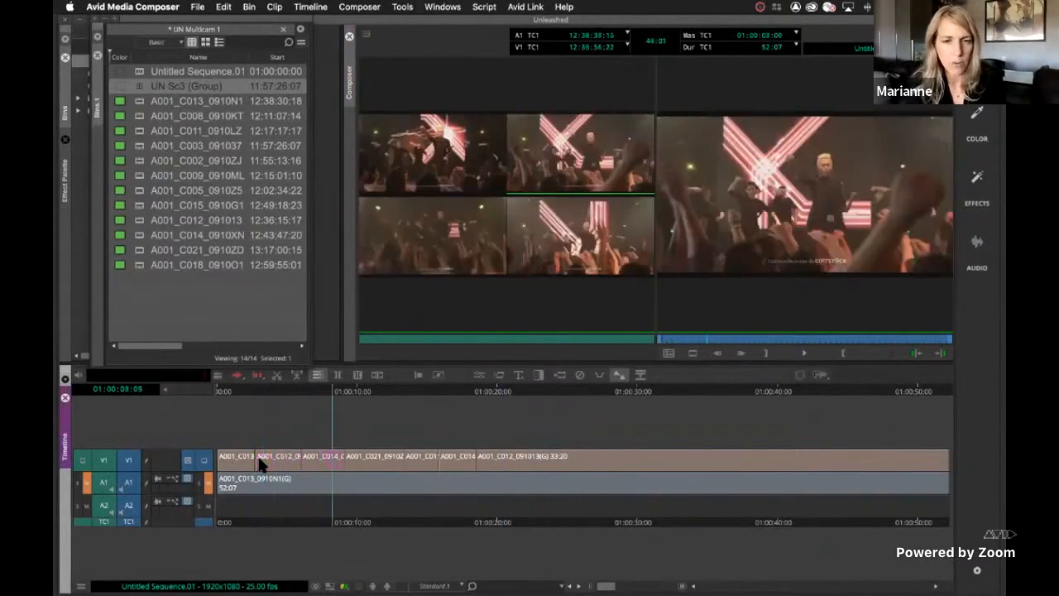
click(290, 462)
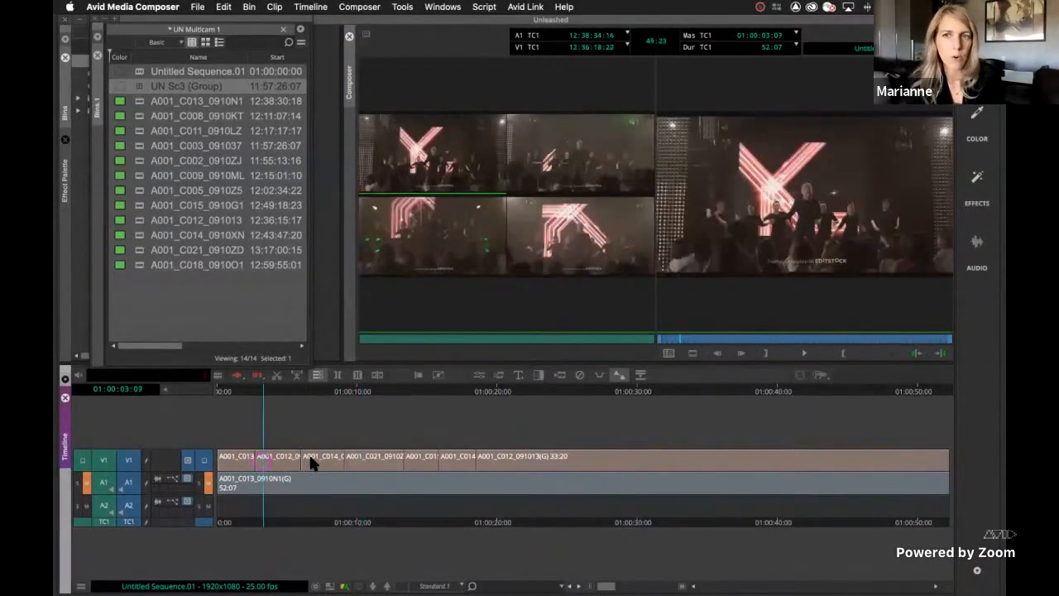
click(354, 462)
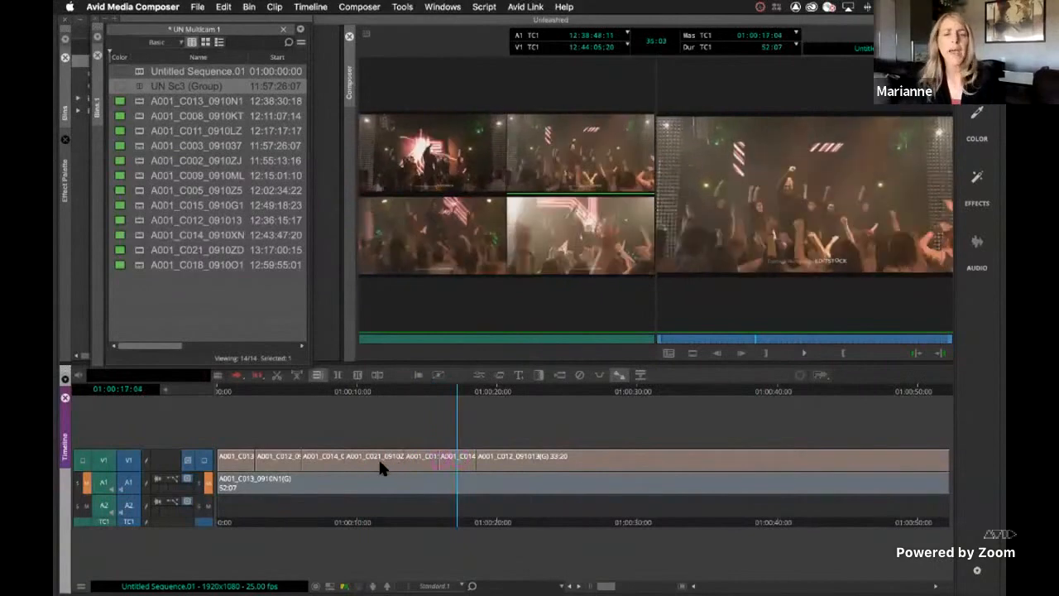
click(378, 460)
click(305, 464)
click(238, 460)
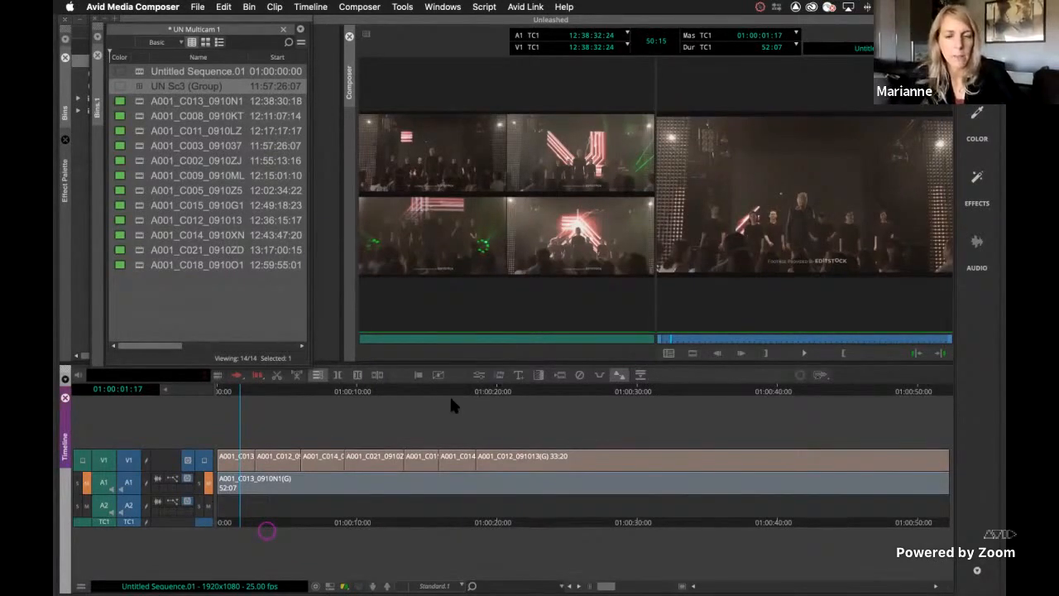
key(Home)
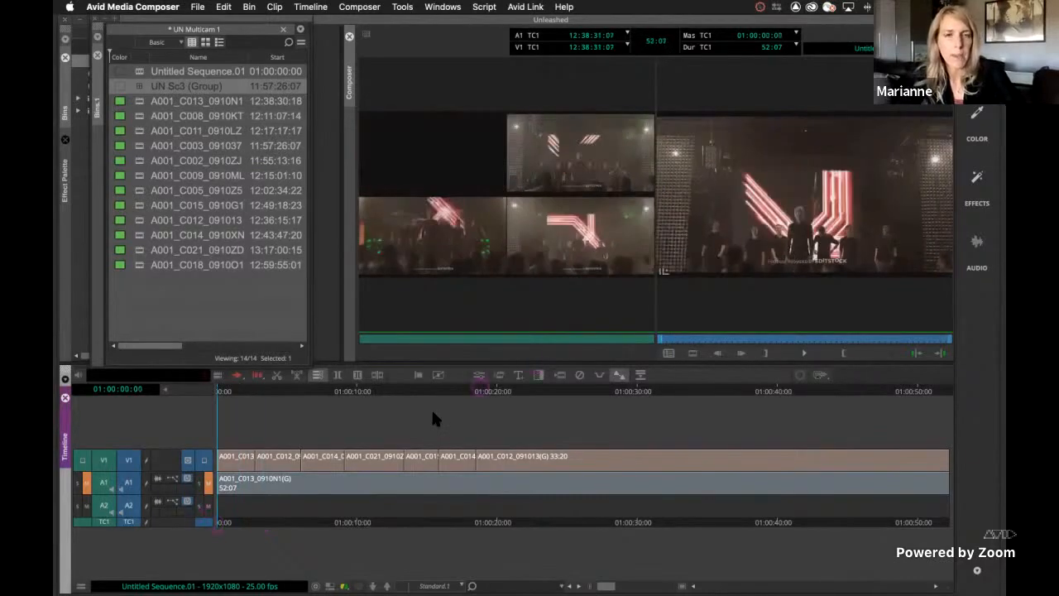
Leave multicam mode, overwrite the cut sequence with the UN Sc3 (Group) clip, and park the playhead at 01:00:08:16
key(shift+super+m)
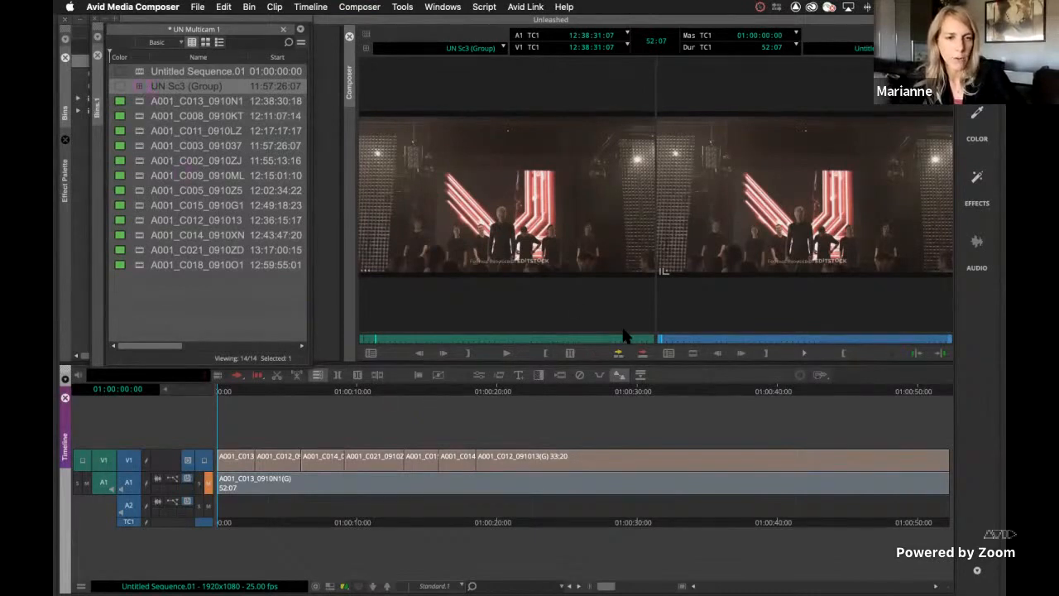
double_click(139, 86)
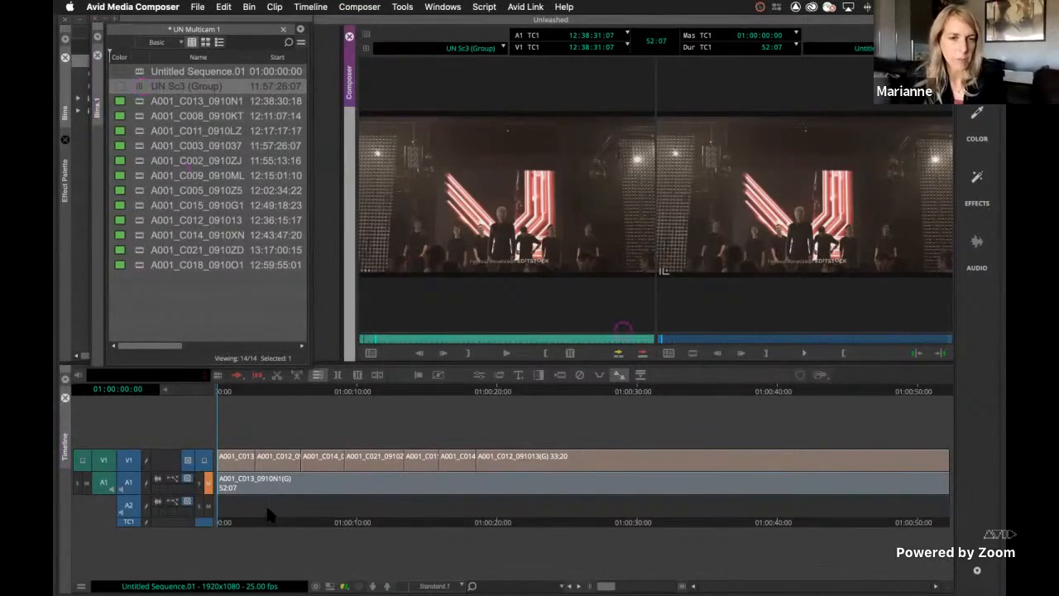
key(b)
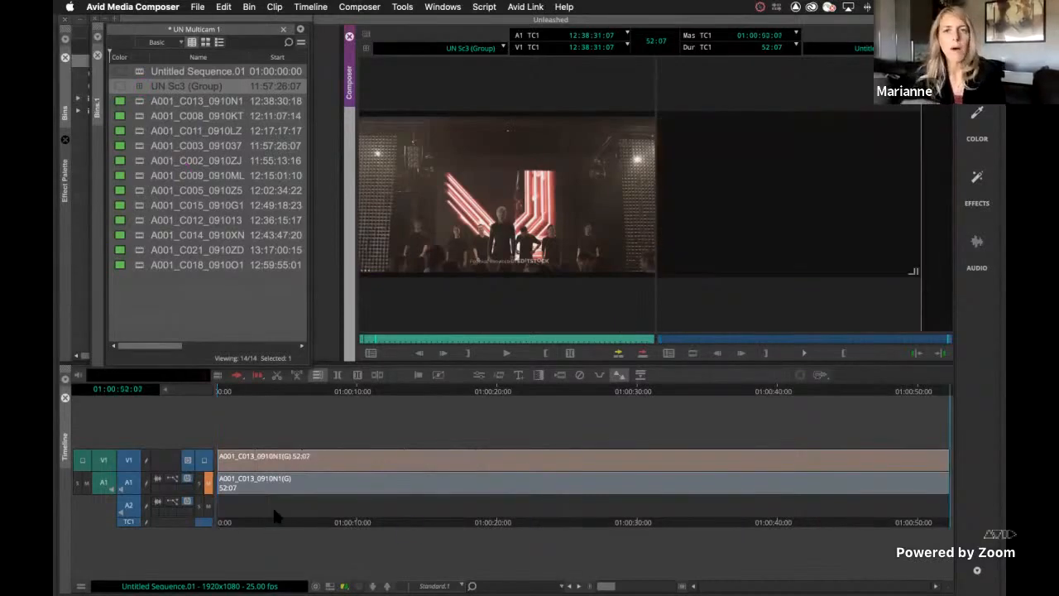
click(337, 511)
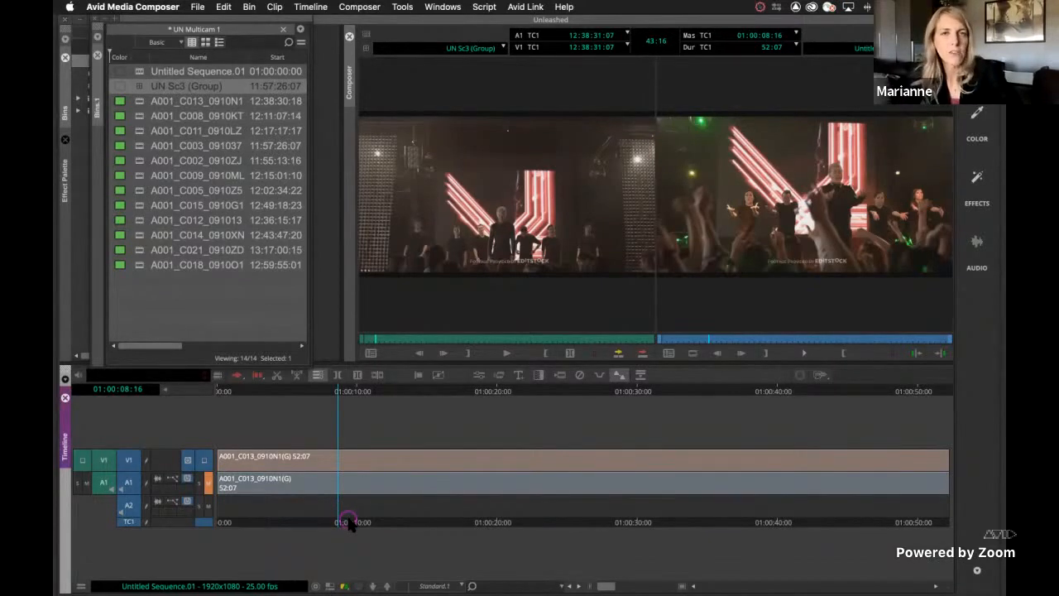
Open the MC English (United States) keyboard from the user settings and arrange both windows clear of the monitors
key(super+equal)
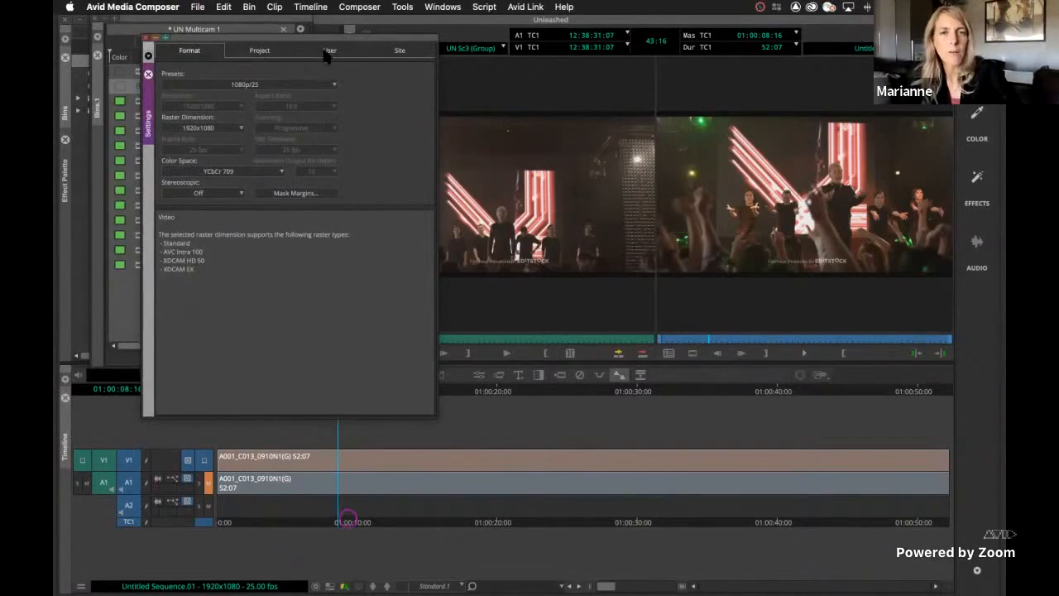
drag(279, 38, 374, 145)
click(422, 158)
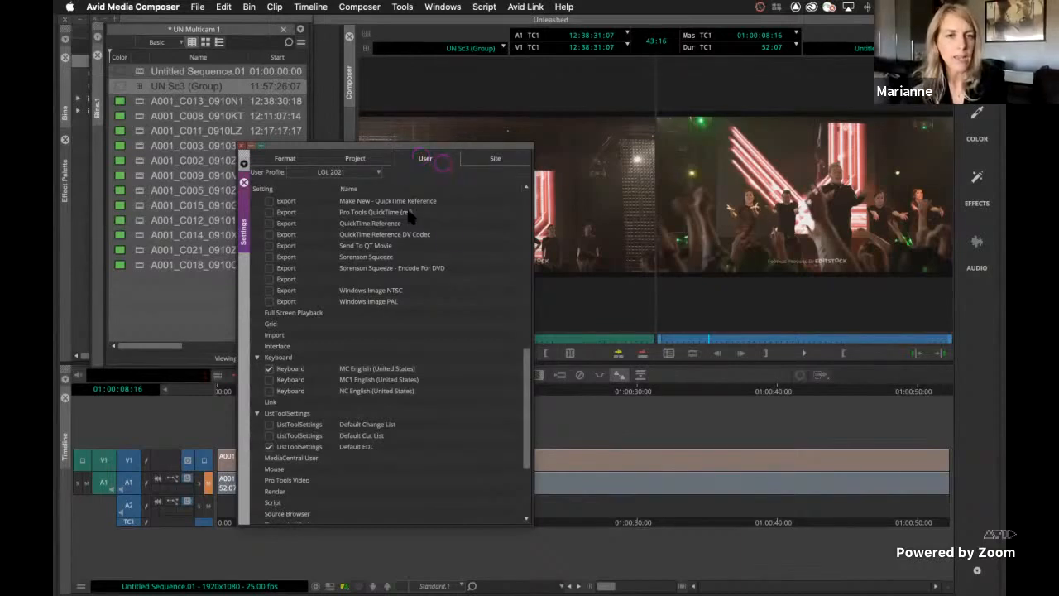
double_click(291, 370)
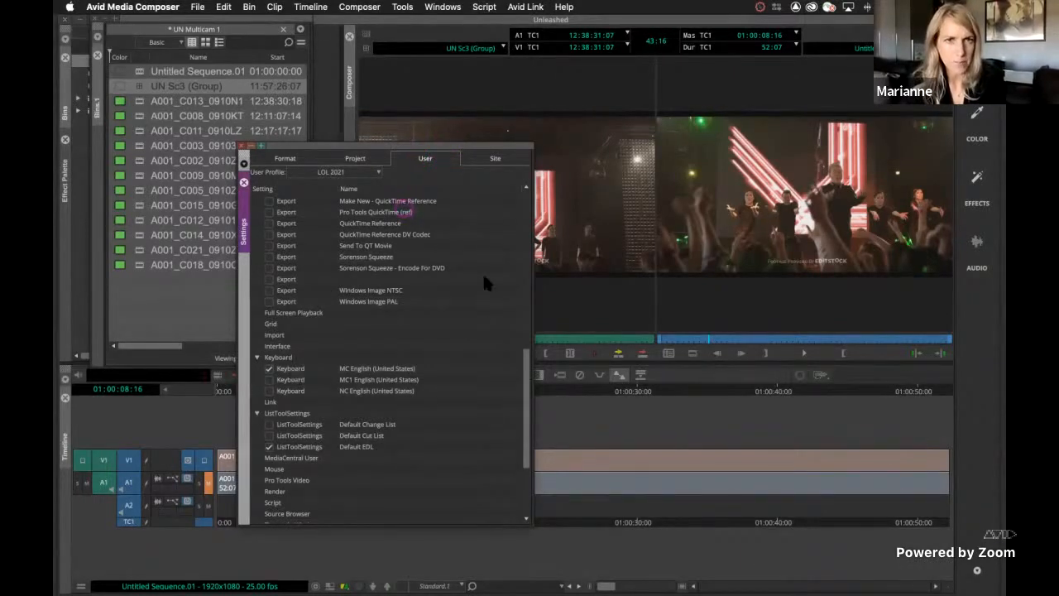
click(356, 144)
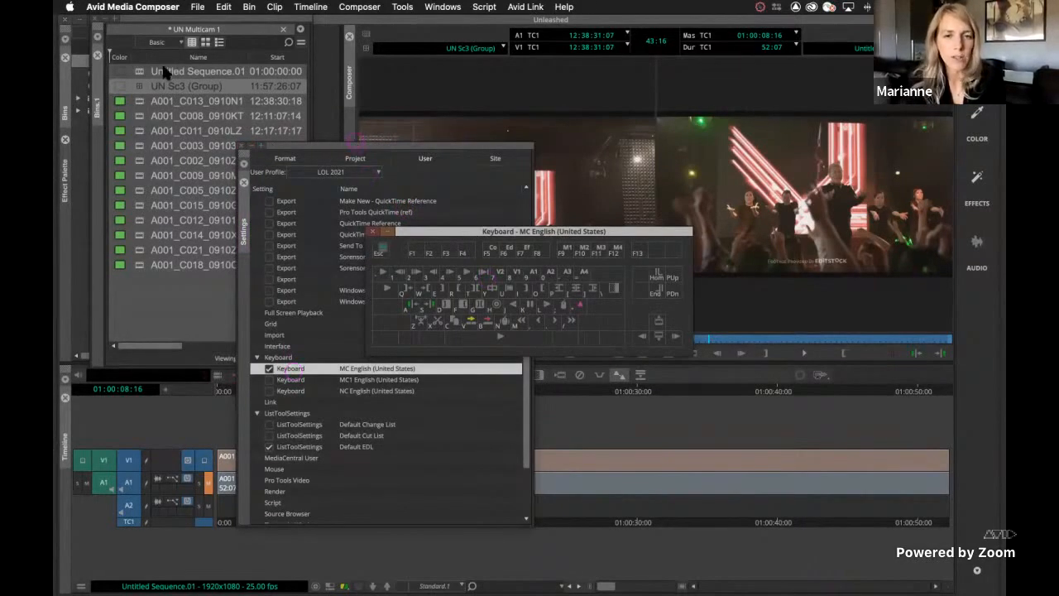
drag(273, 148, 81, 68)
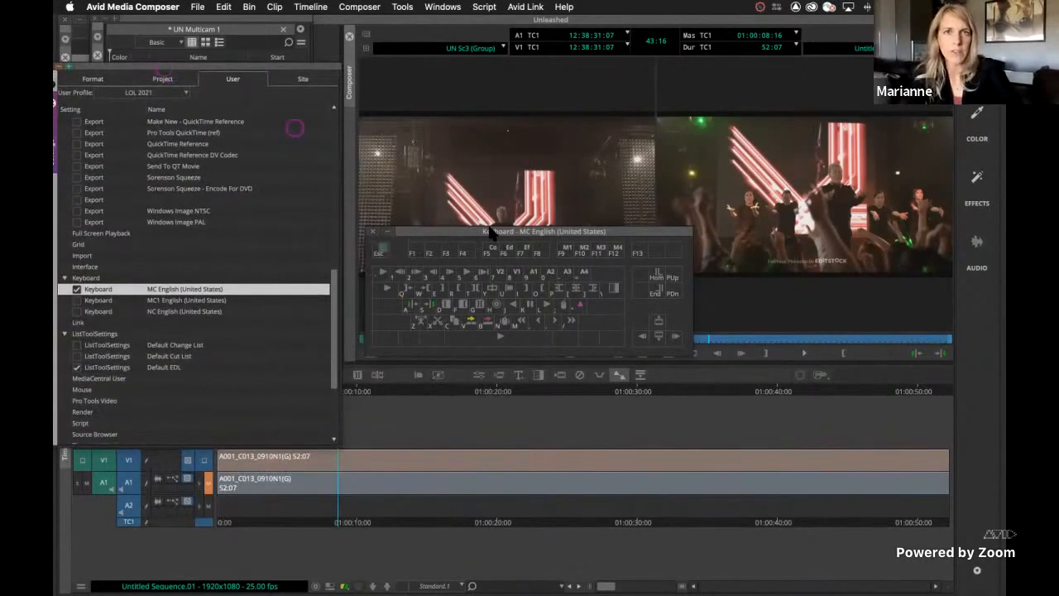
drag(489, 229, 480, 392)
click(460, 64)
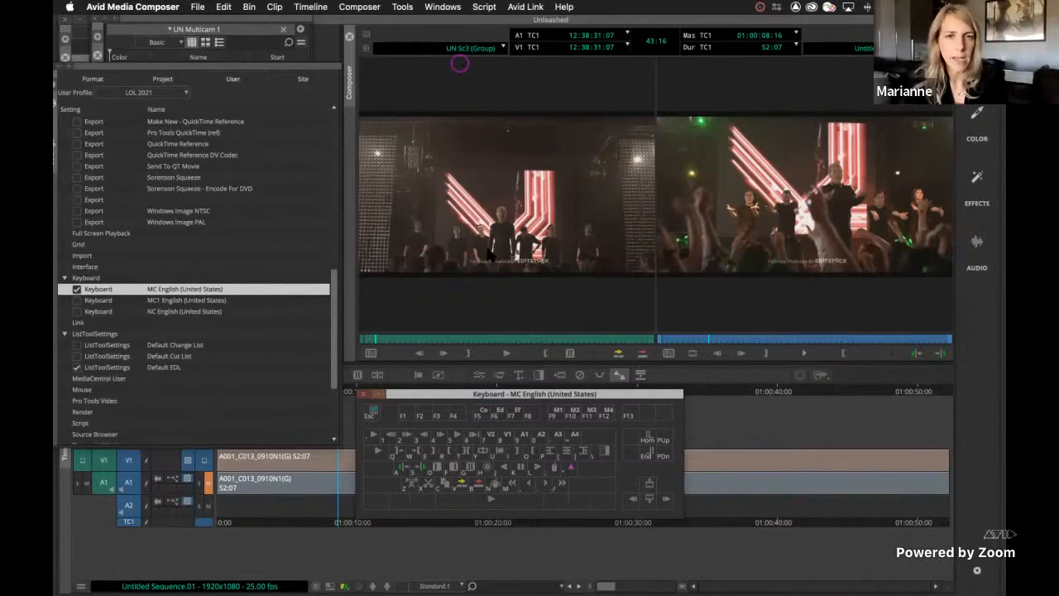
Open the Command Palette's MCam commands above the keyboard map and enable 'Button to Button' Reassignment
key(super+3)
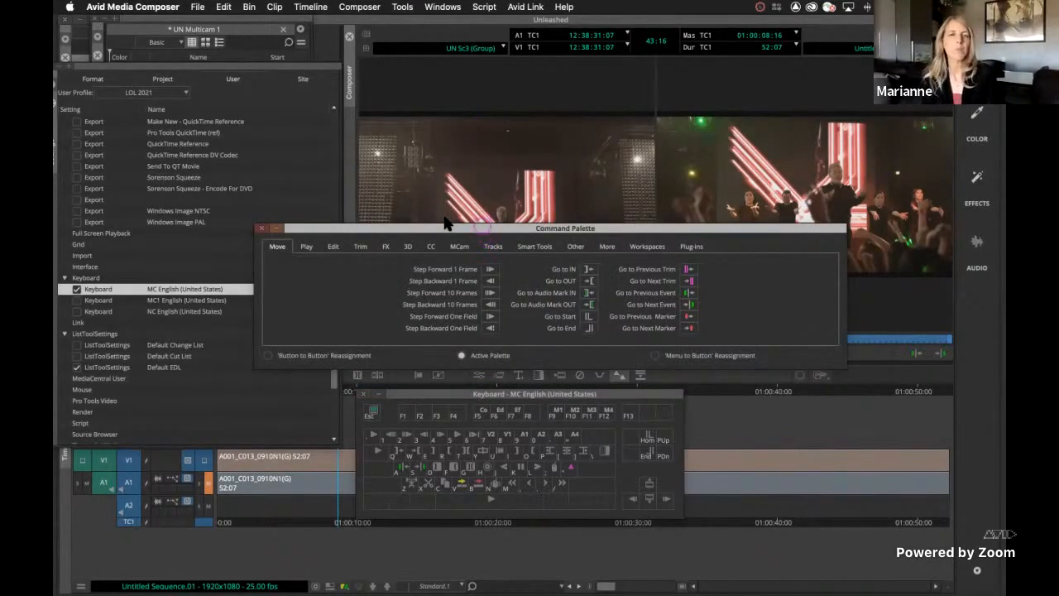
drag(474, 227, 460, 202)
click(445, 221)
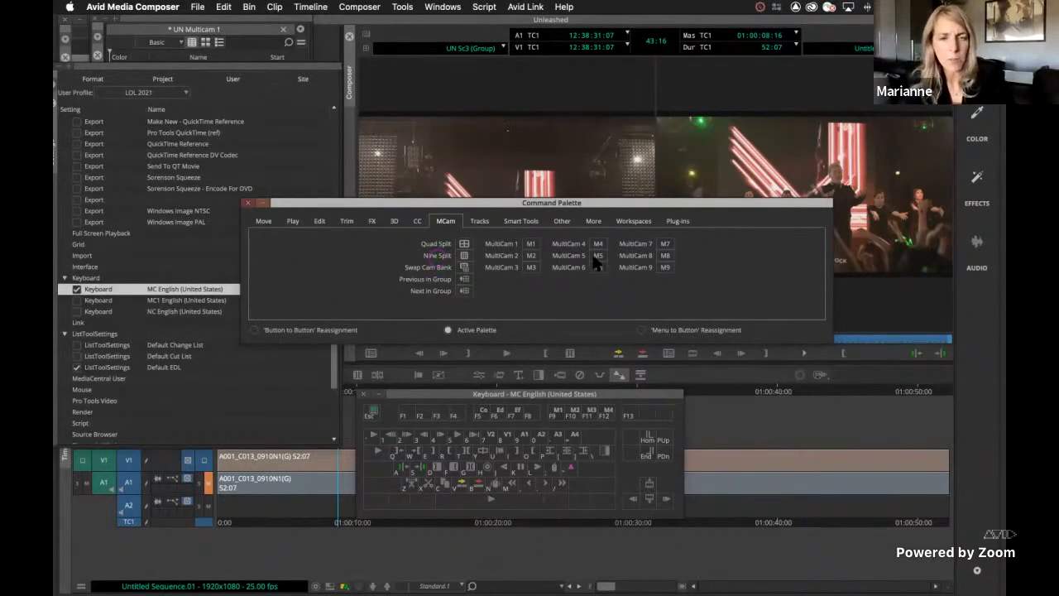
click(254, 331)
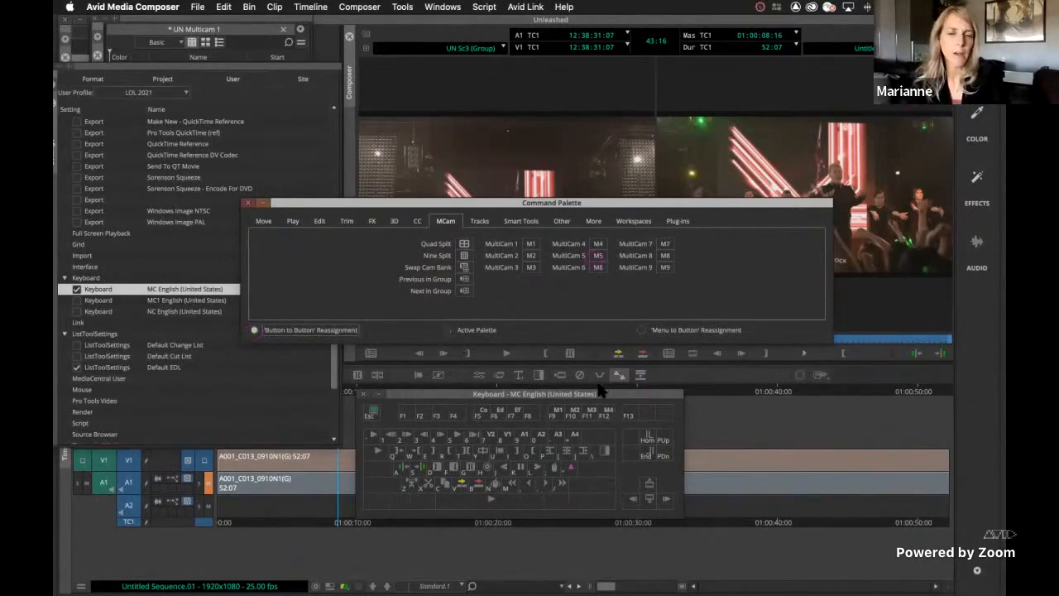
click(472, 500)
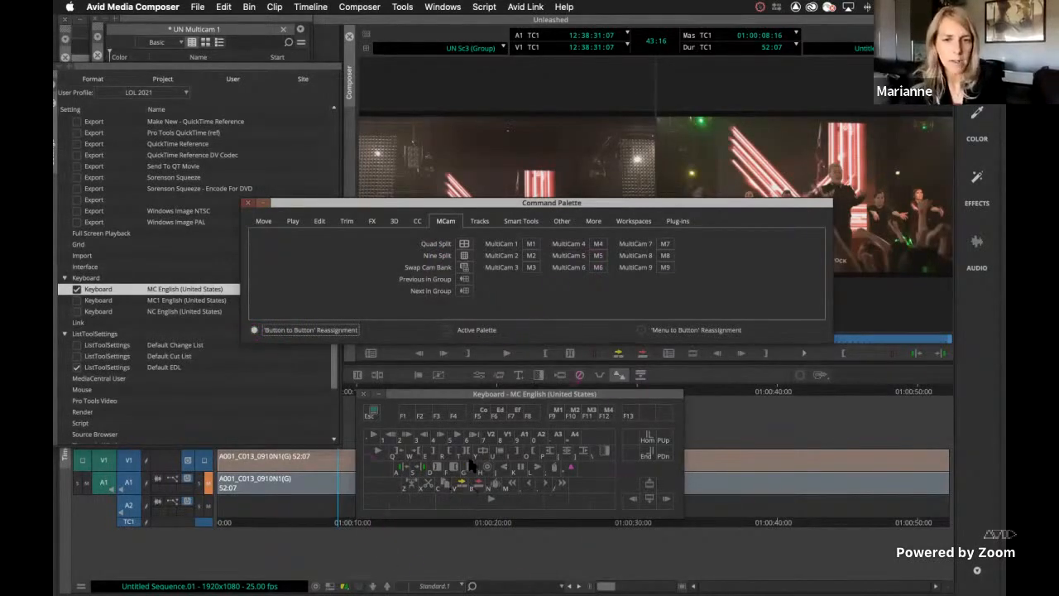
click(509, 420)
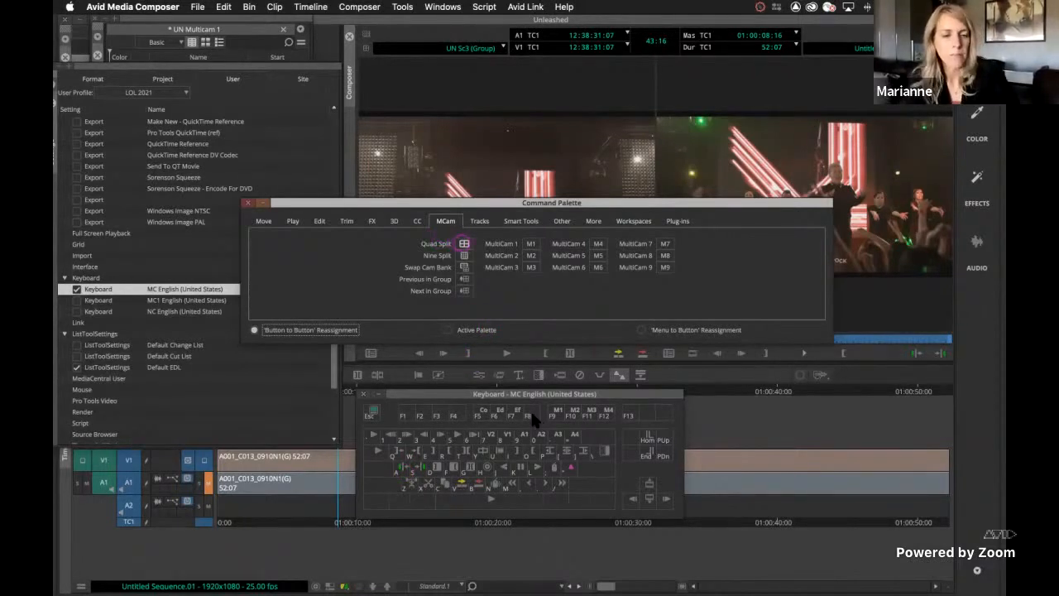
Map the Quad Split command to F8 and the Nine Split command to Shift+F8 on the keyboard map
drag(534, 420, 534, 419)
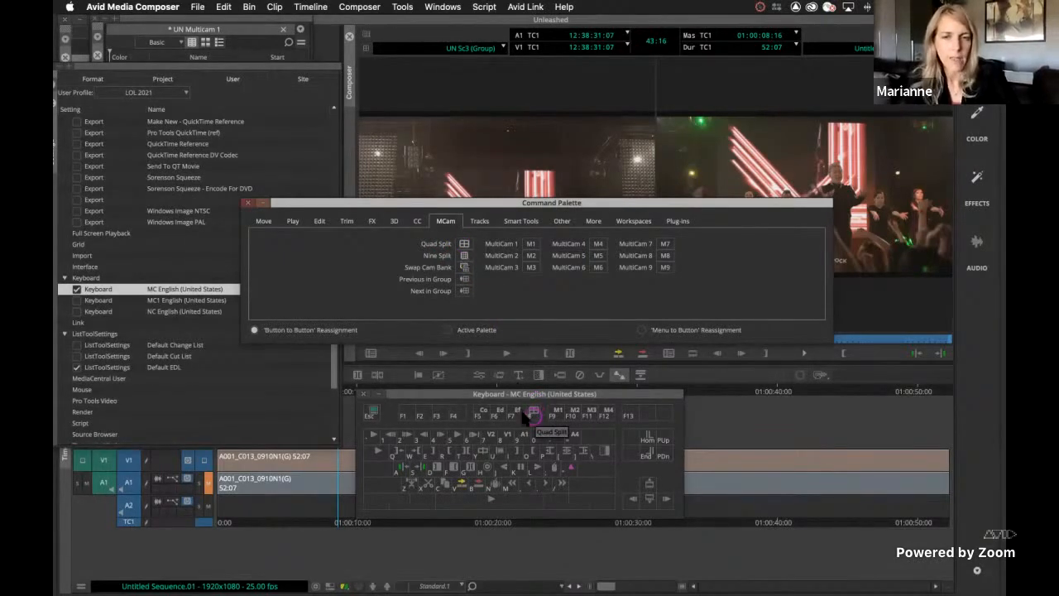
key(shift)
drag(464, 256, 531, 415)
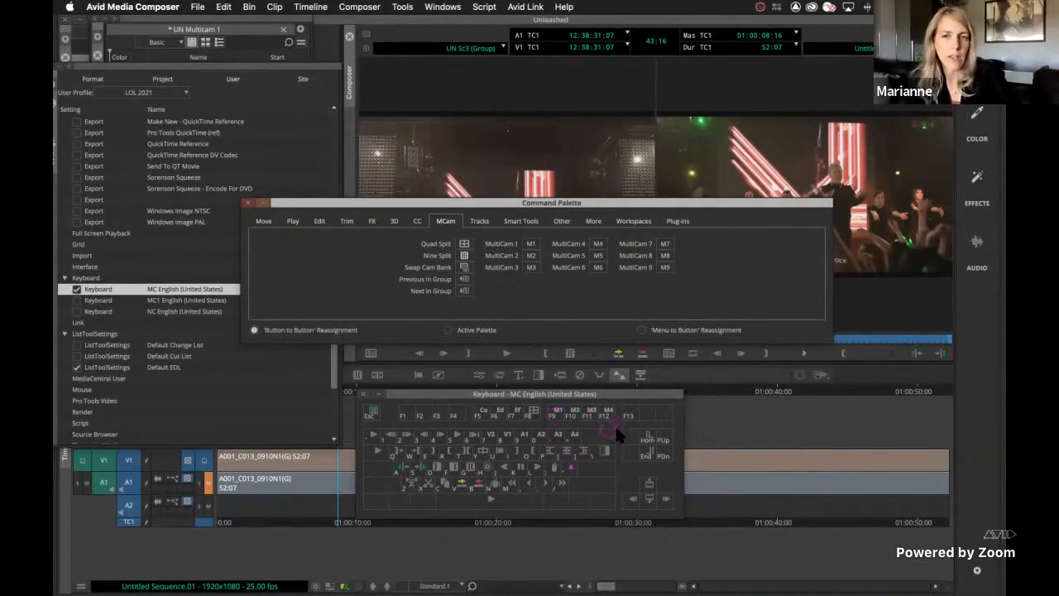
key(shift)
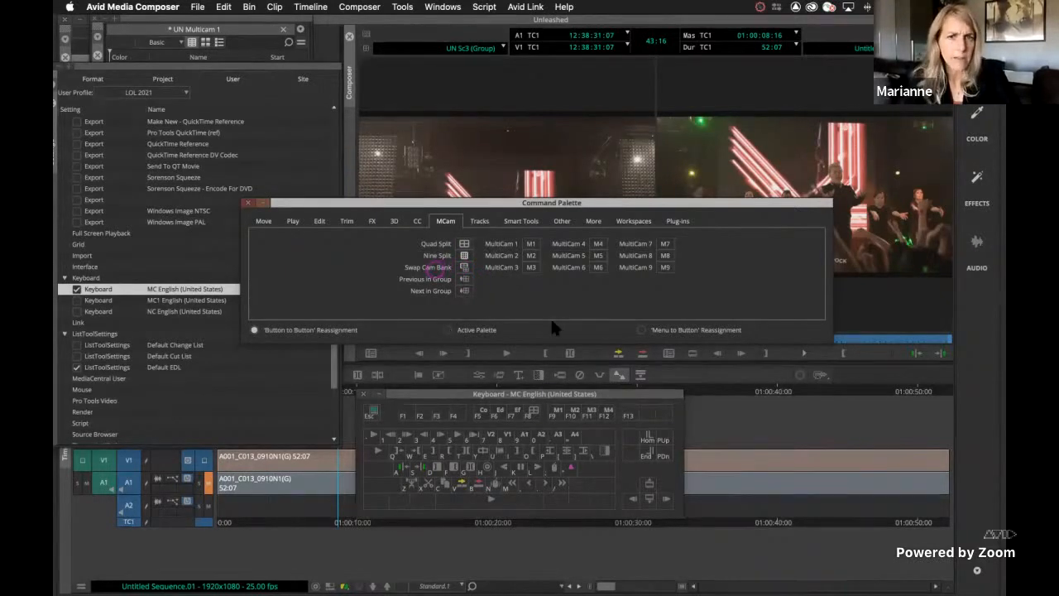
Enable Active Palette, move the Command Palette below the monitors, and try Quad Split, Swap Cam Bank and Nine Split on the multicam view
click(448, 330)
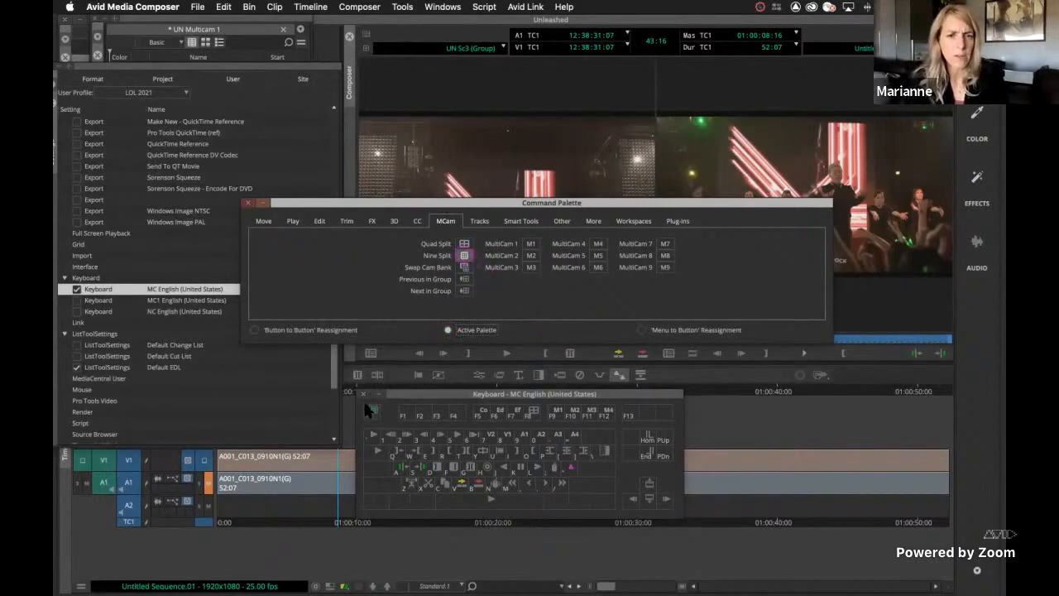
drag(440, 202, 366, 386)
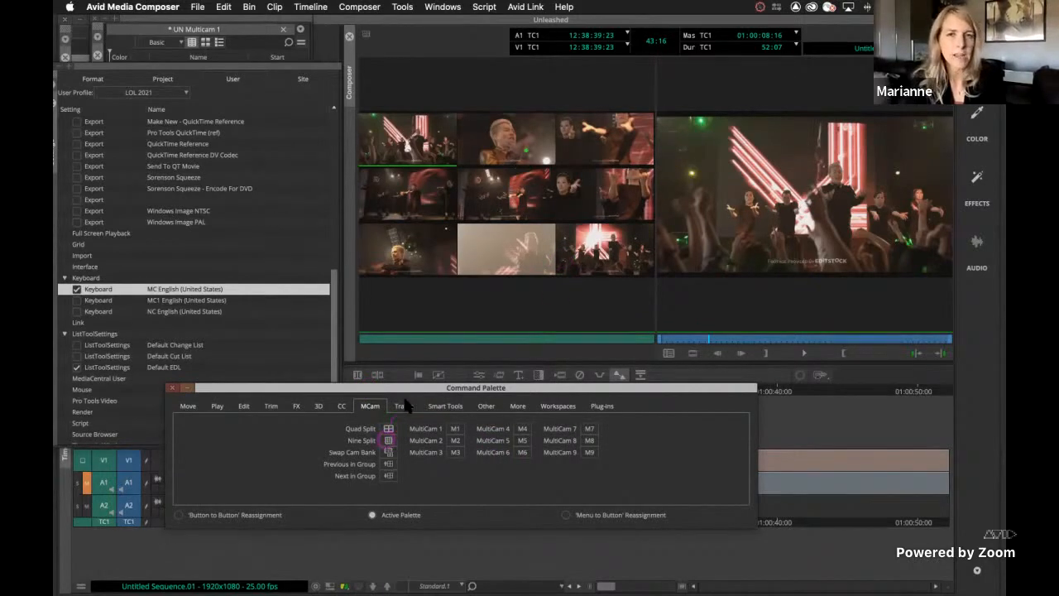
click(388, 452)
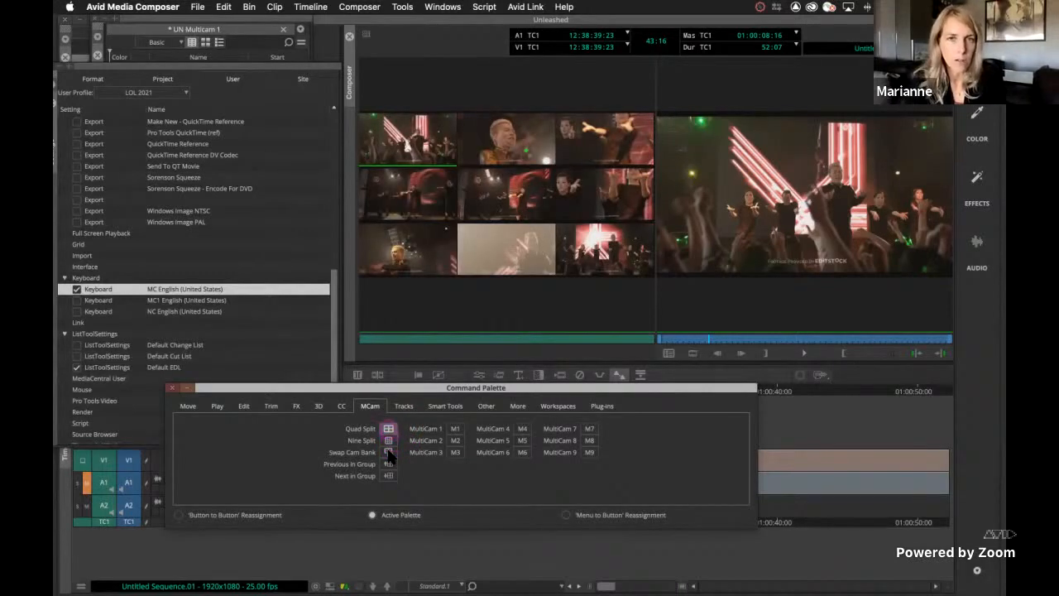
click(388, 455)
click(389, 454)
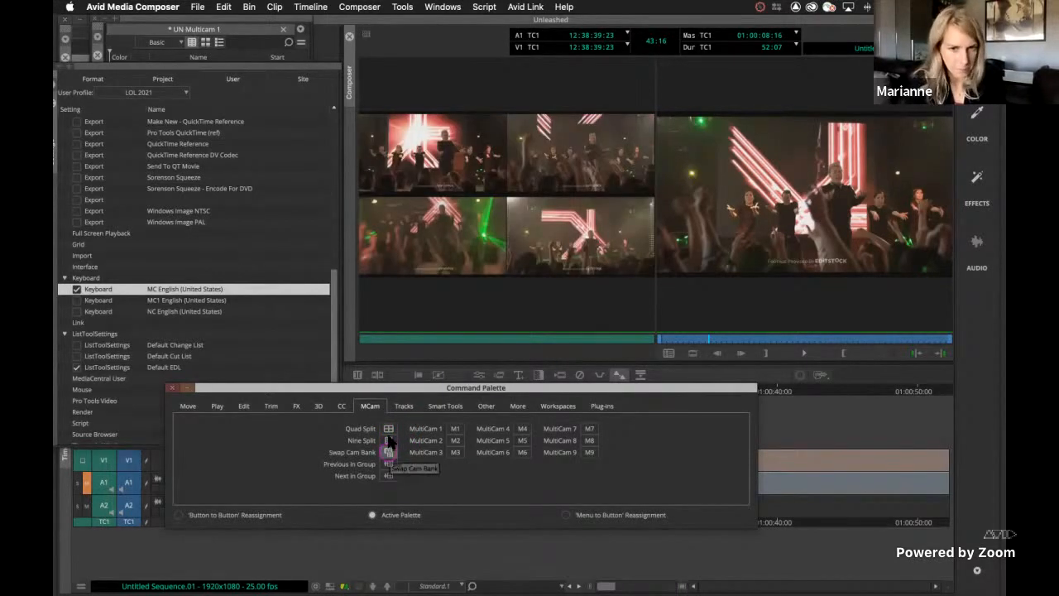
click(389, 452)
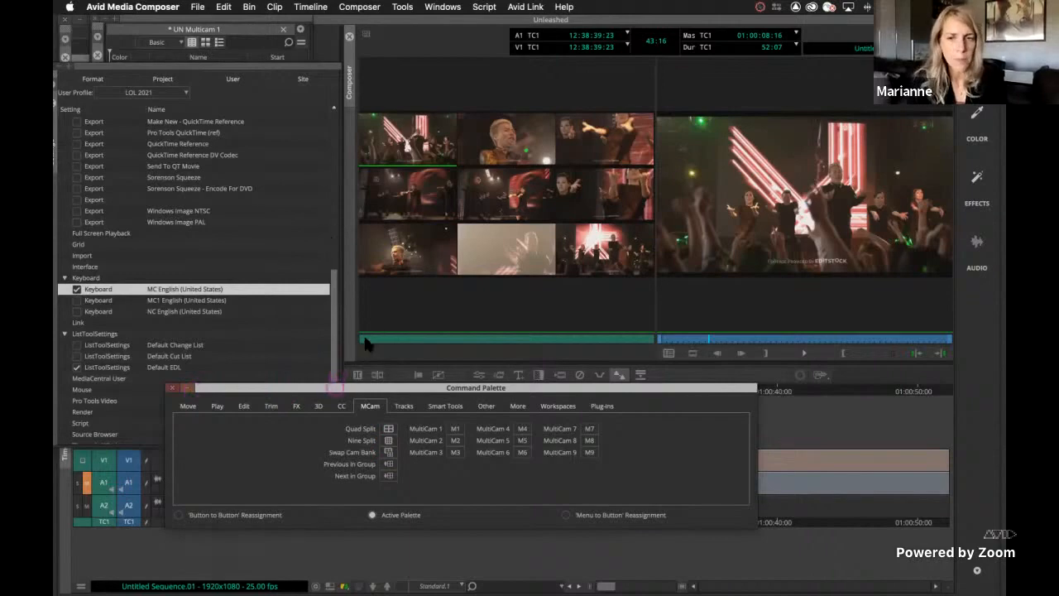
Move the Command Palette back above the keyboard map and examine the commands assigned to the arrow keys, including their shifted assignments
drag(334, 387, 323, 218)
click(335, 308)
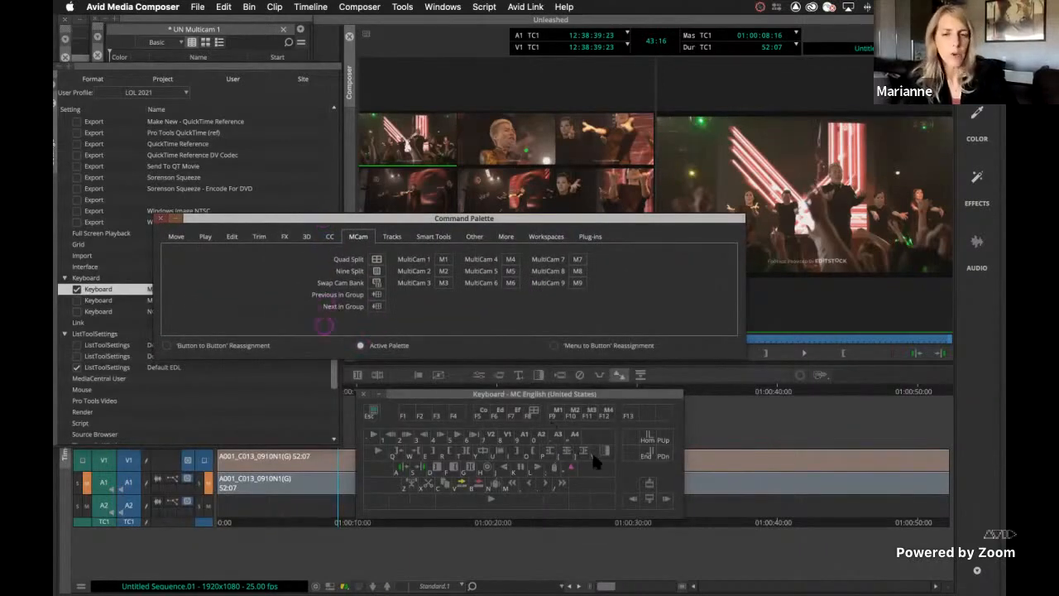
click(667, 499)
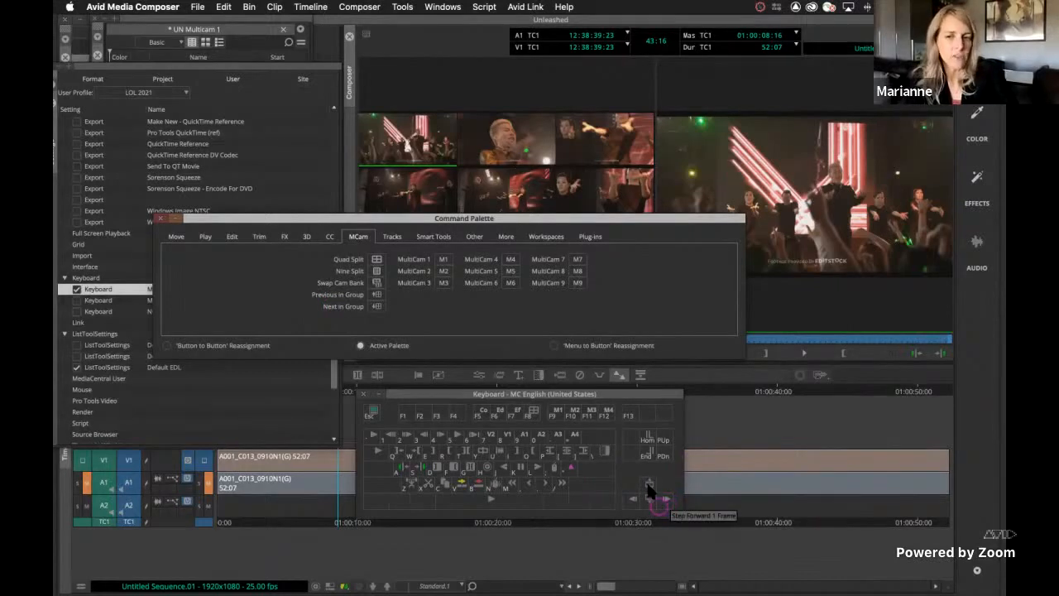
click(649, 483)
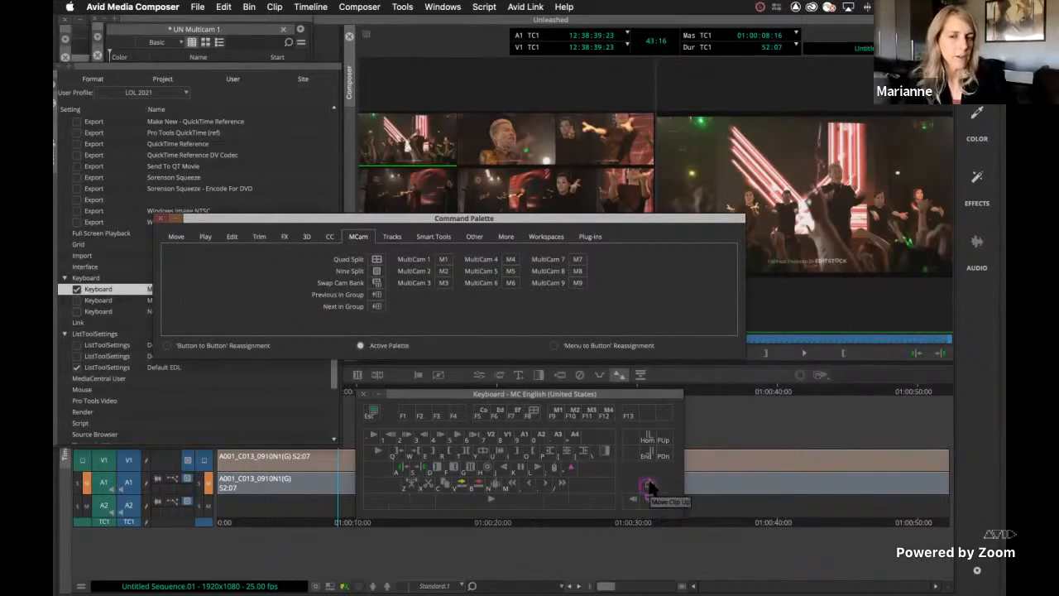
key(shift)
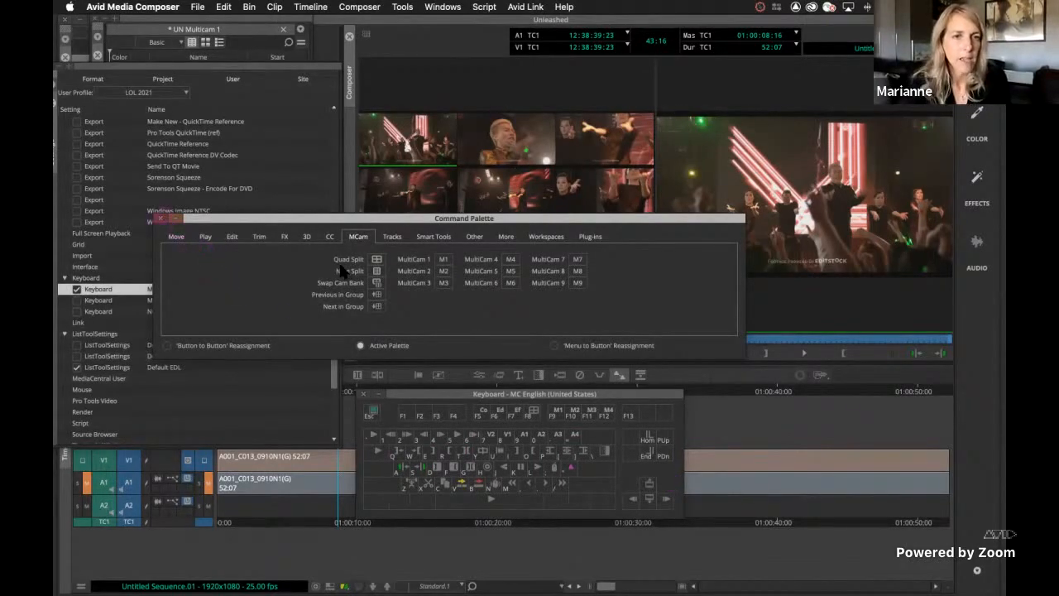
Re-enable 'Button to Button' Reassignment and map the Add Edit command from the Edit group to F4
click(232, 237)
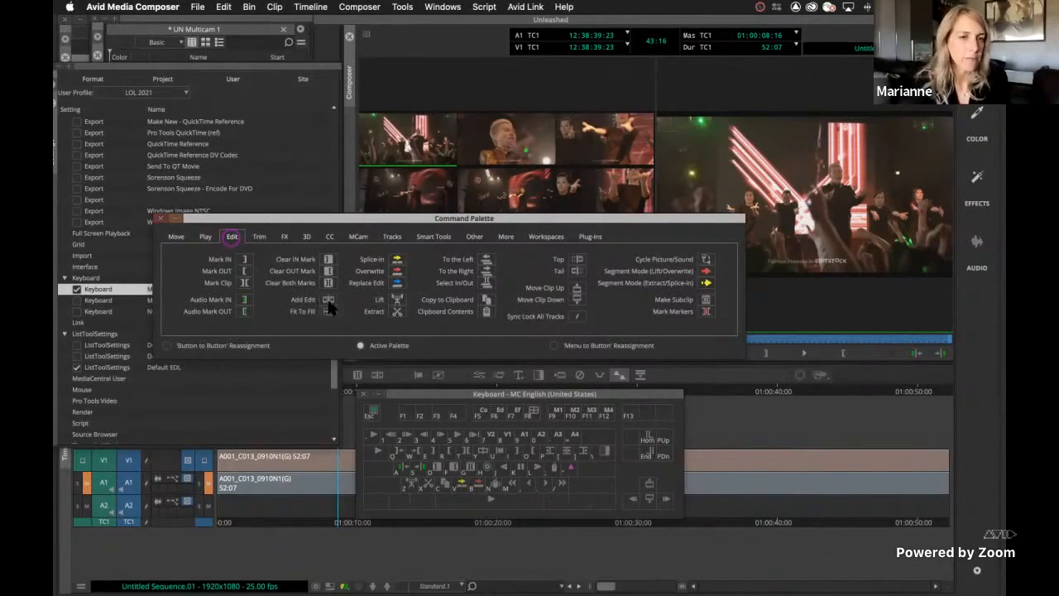
click(167, 345)
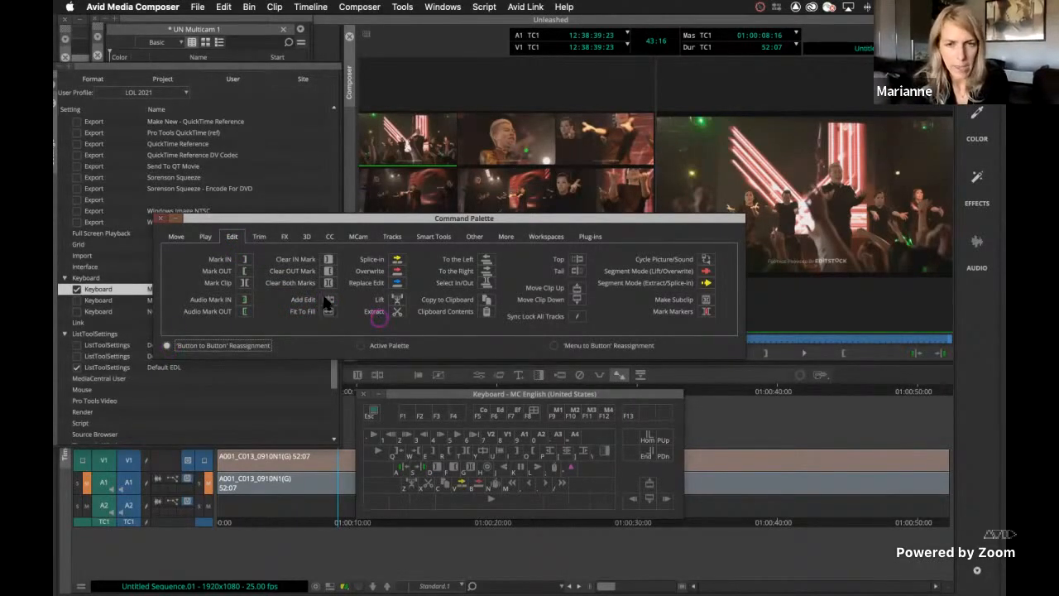
drag(366, 306, 453, 406)
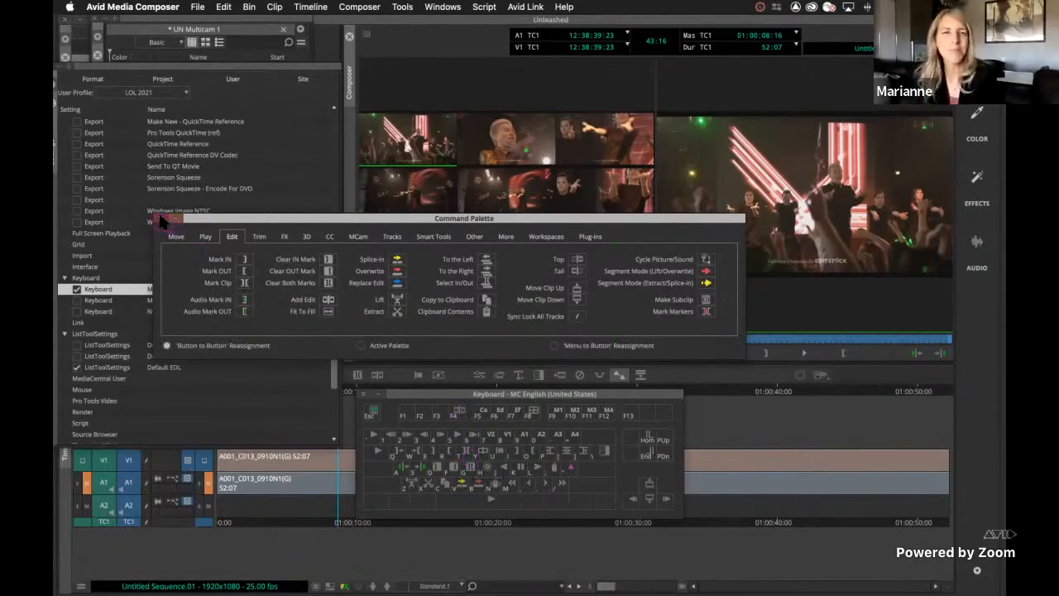
Close the Command Palette, keyboard map and settings windows, and return focus to the timeline
click(163, 220)
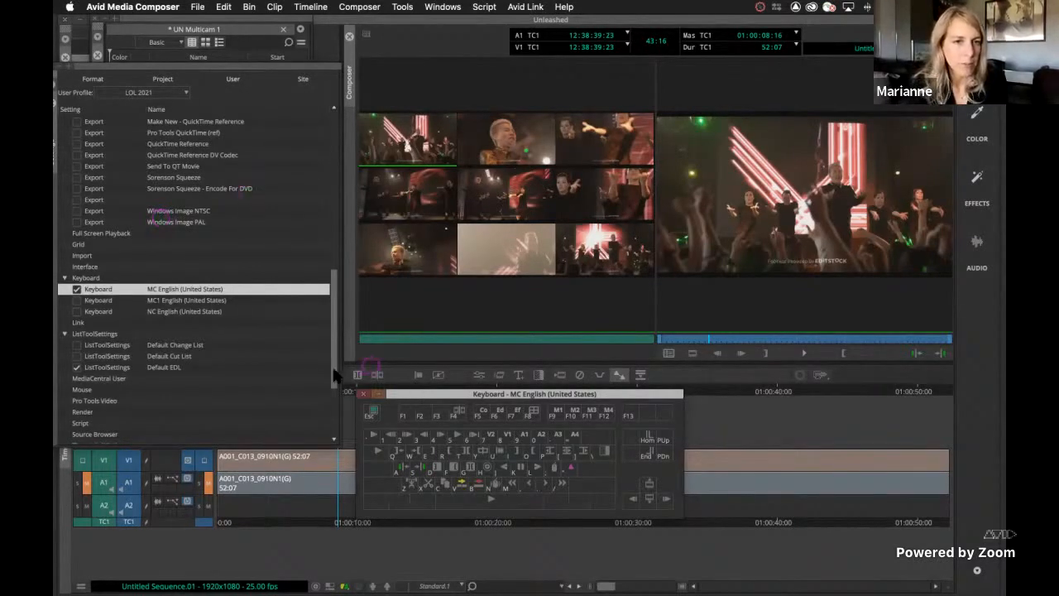
drag(377, 395, 235, 335)
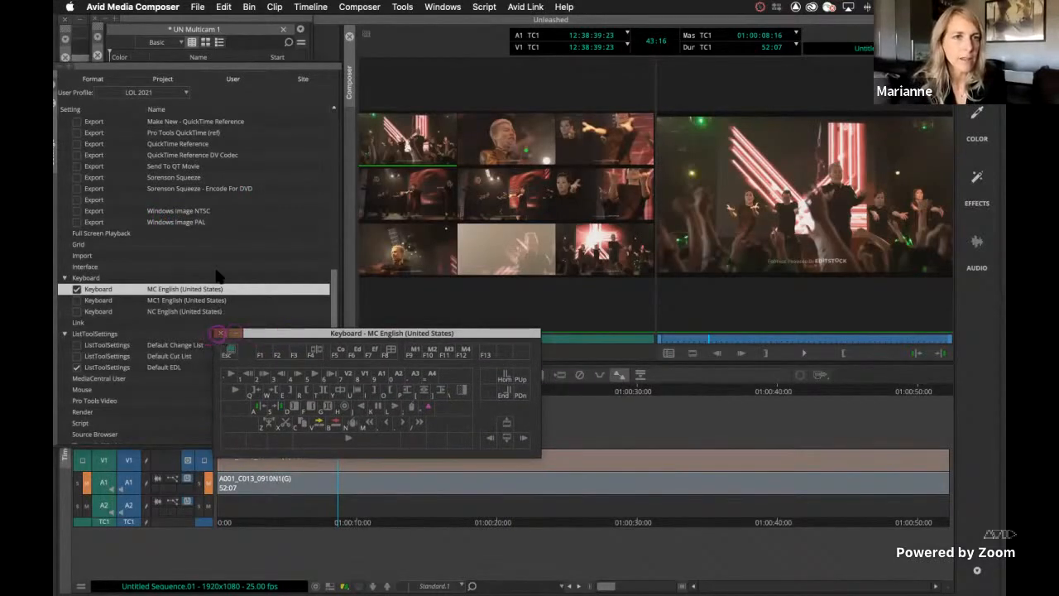
click(221, 332)
drag(117, 66, 173, 66)
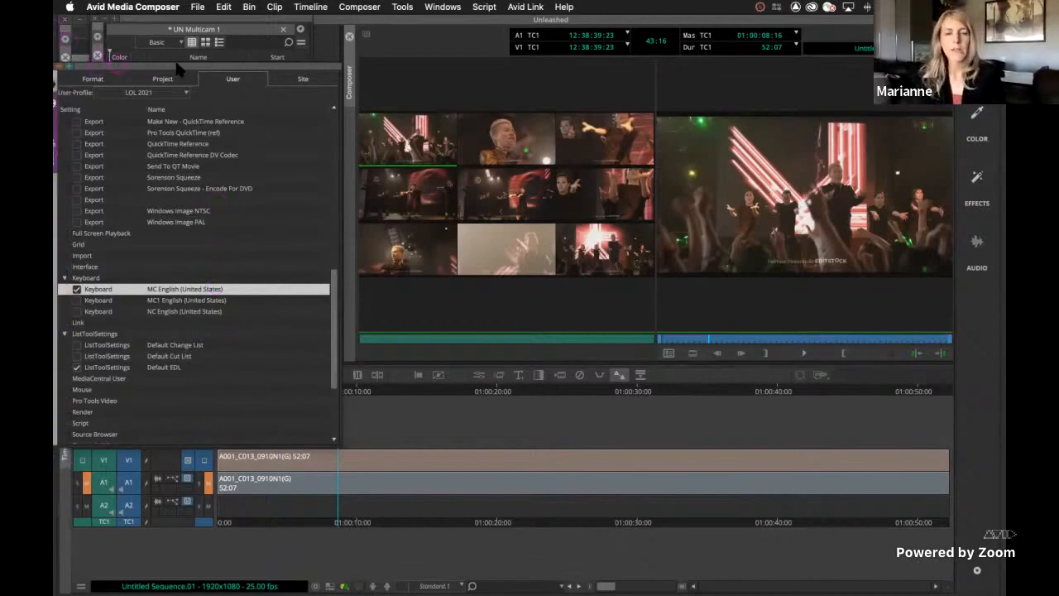
click(108, 67)
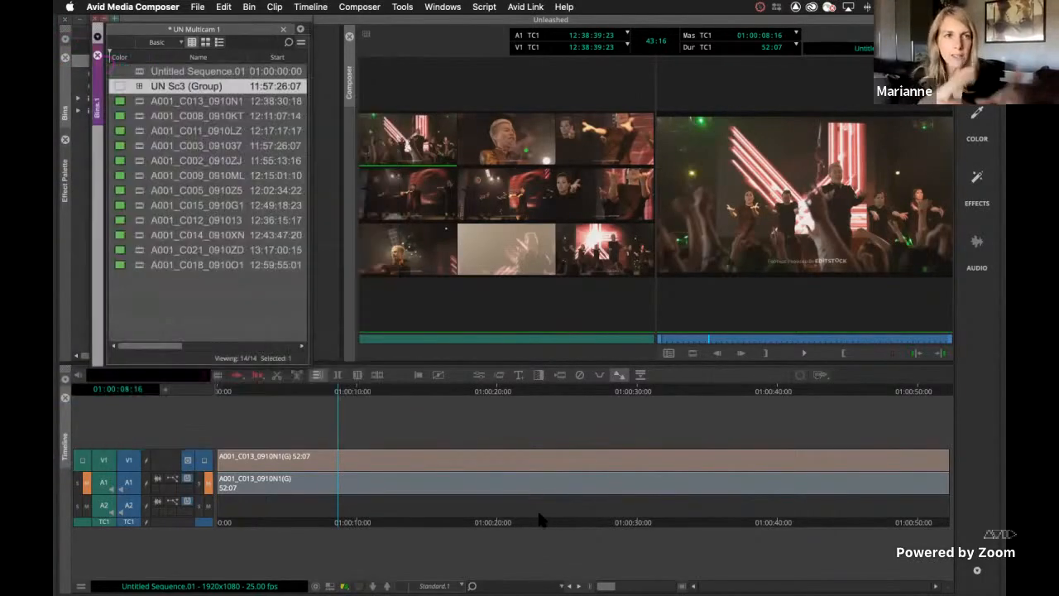
click(543, 515)
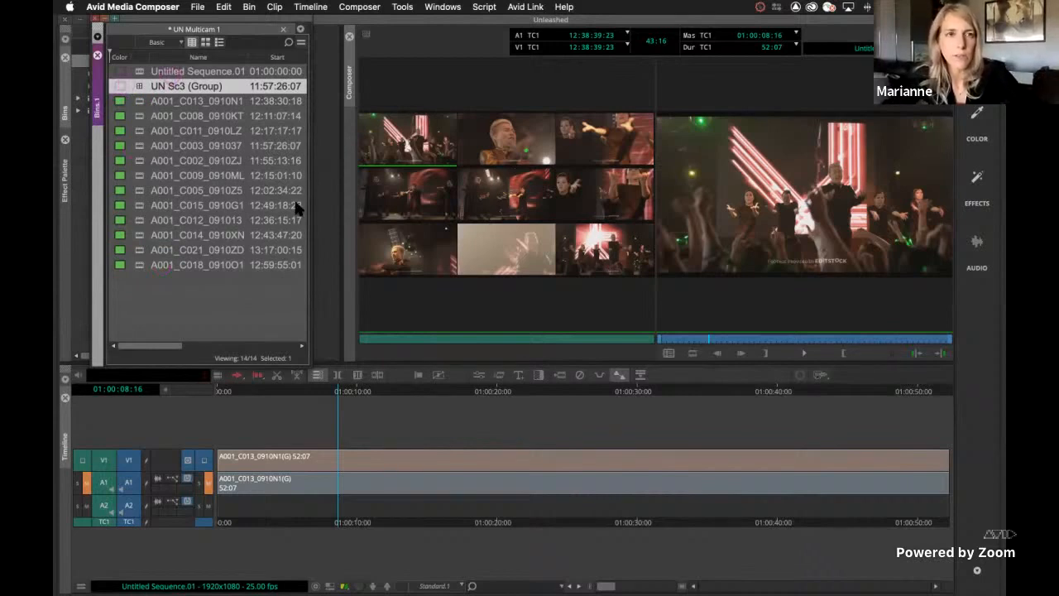
Rename Untitled Sequence.01 in the bin as UN Sc3 V1 rough and load it in the timeline
click(175, 72)
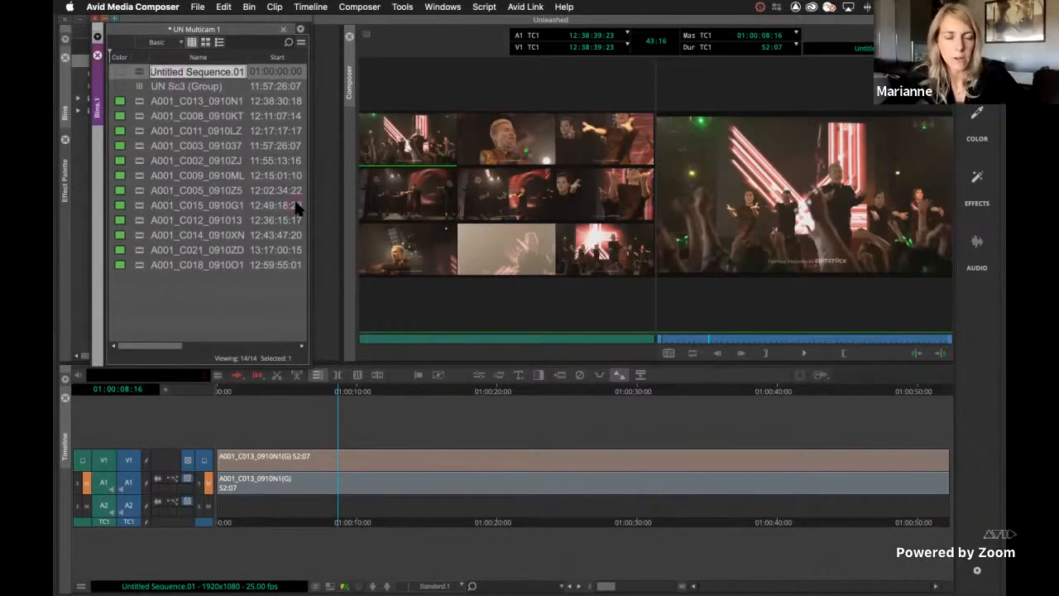
text(UN)
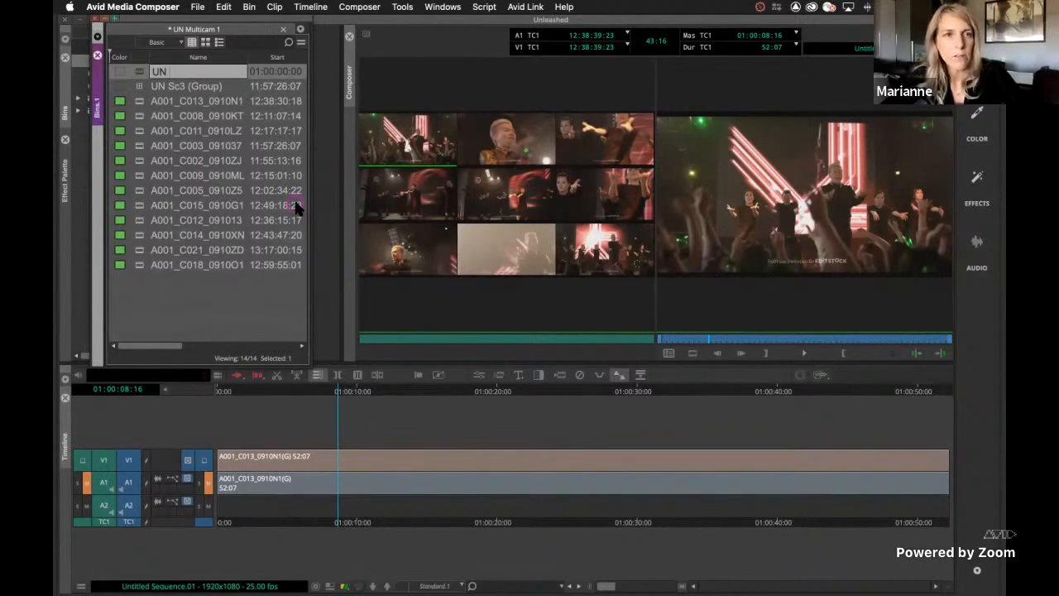
text( D)
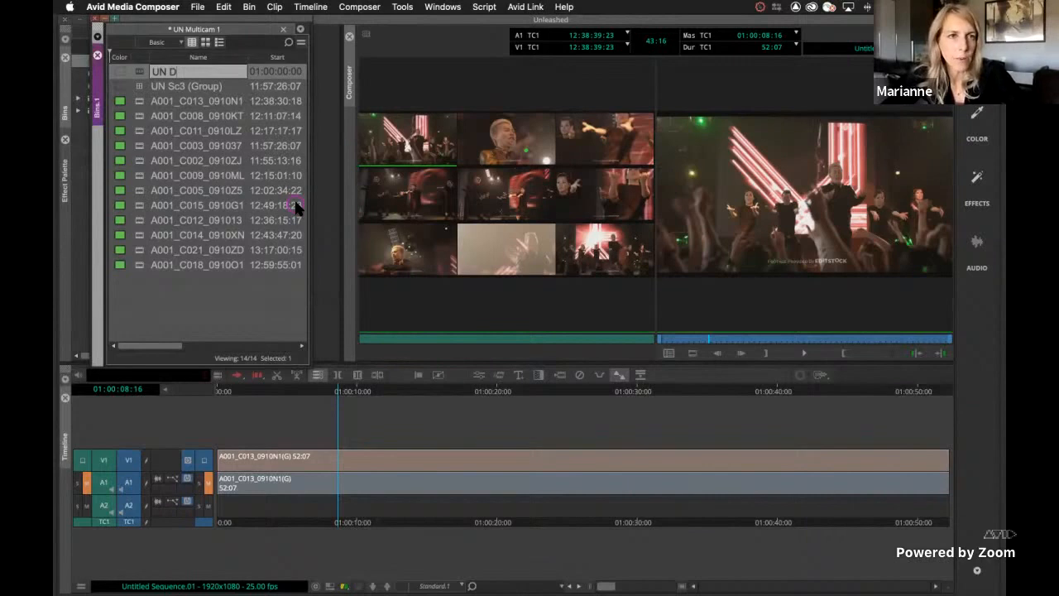
text(c3)
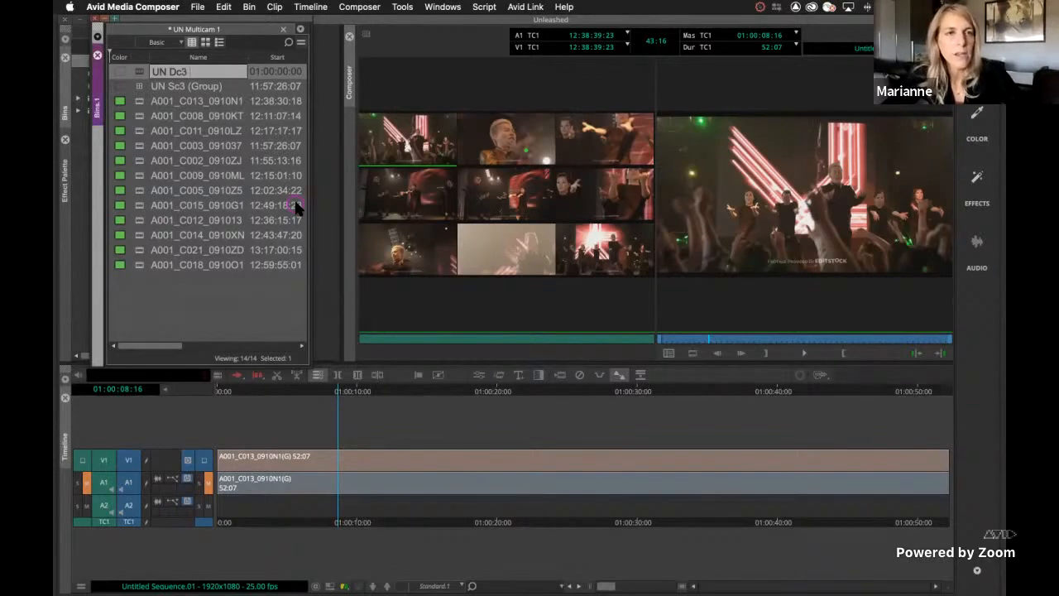
key(BackSpace)
key(BackSpace)
key(BackSpace)
text(Sc)
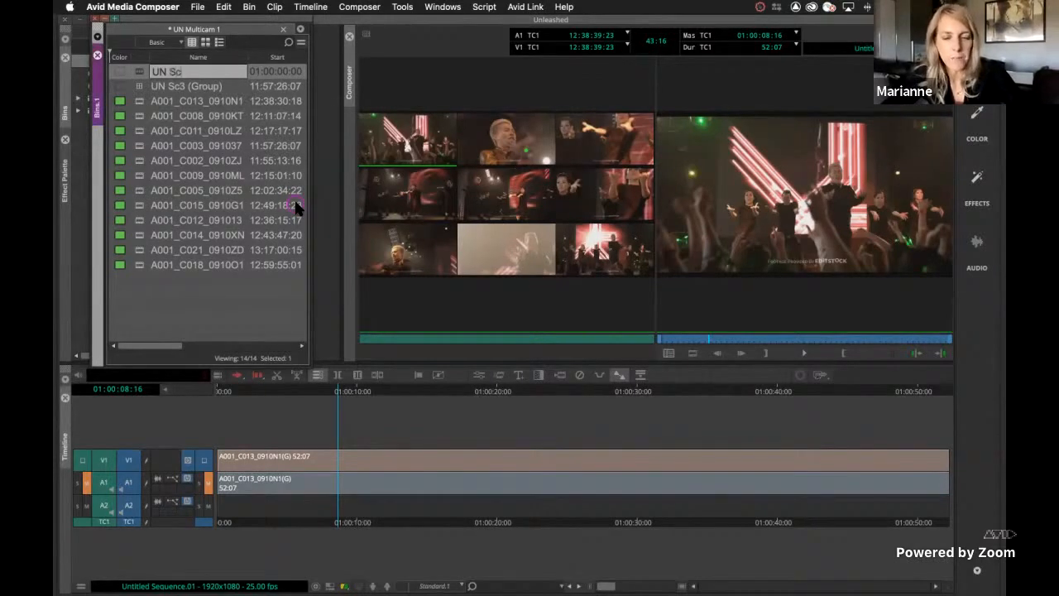
text(3)
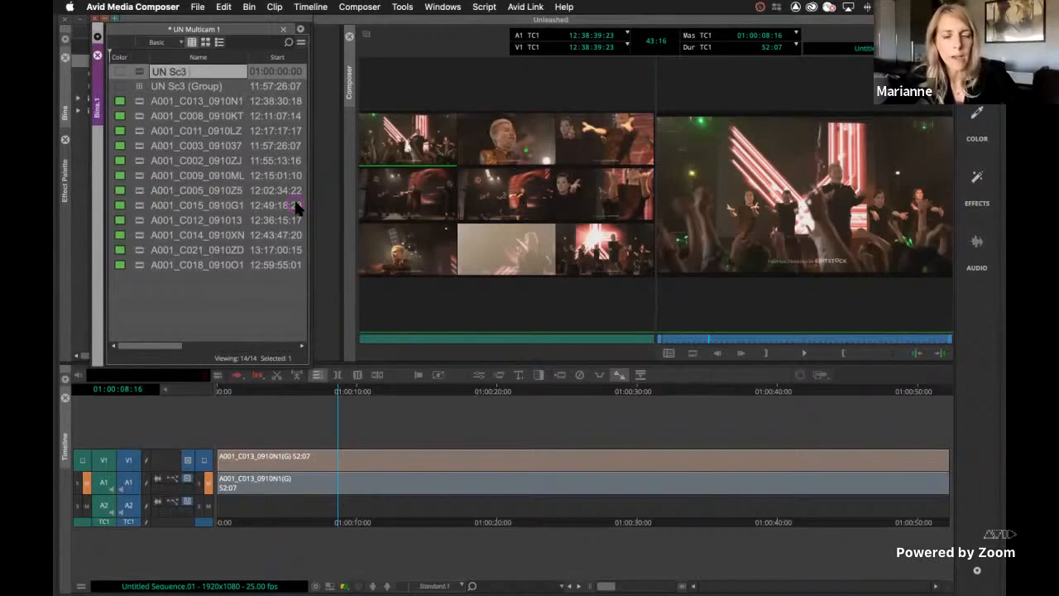
text( V)
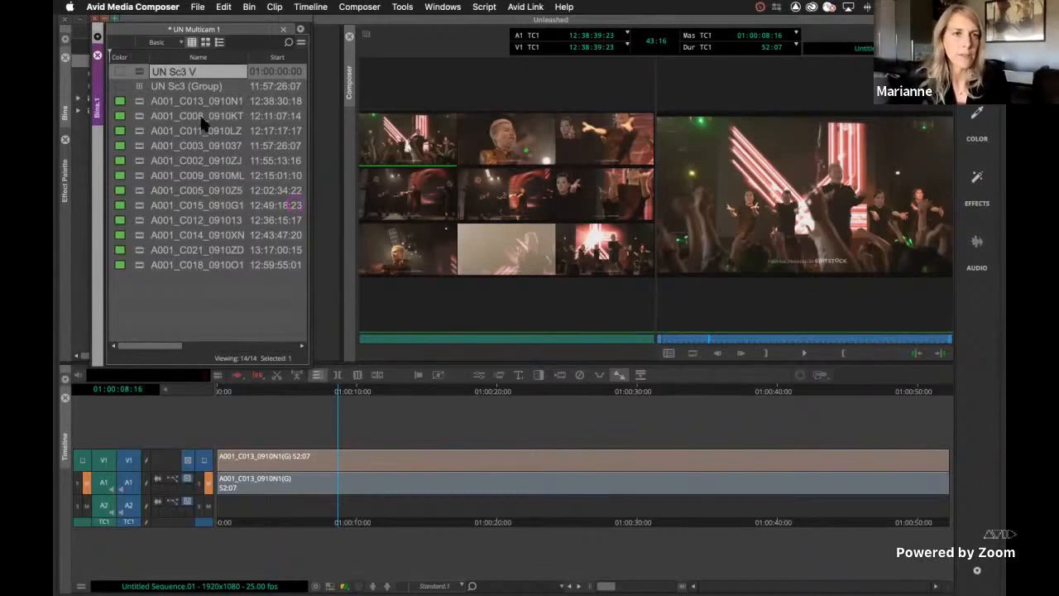
text(1 rough)
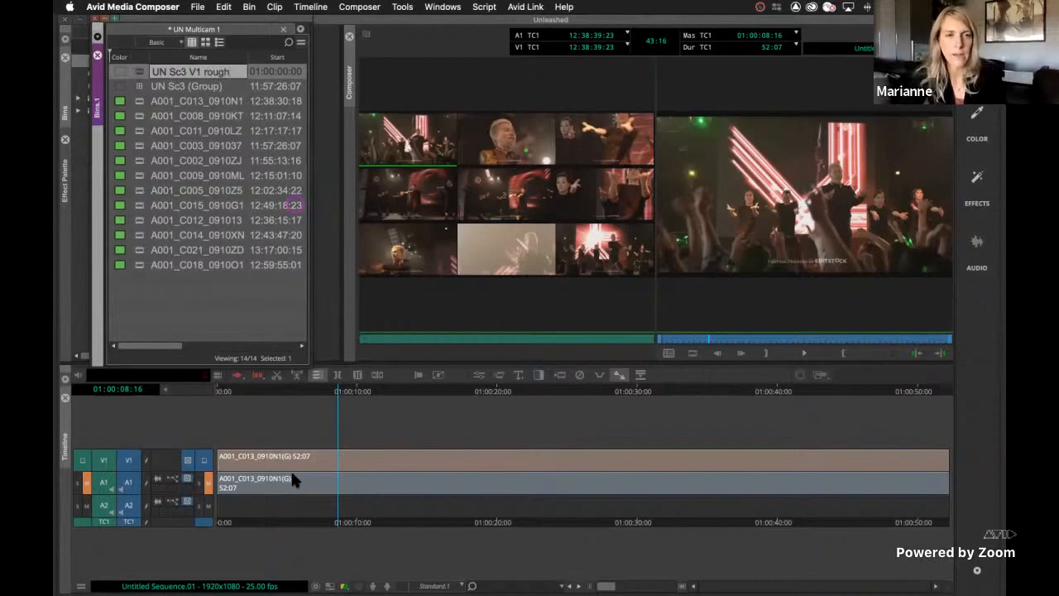
double_click(138, 71)
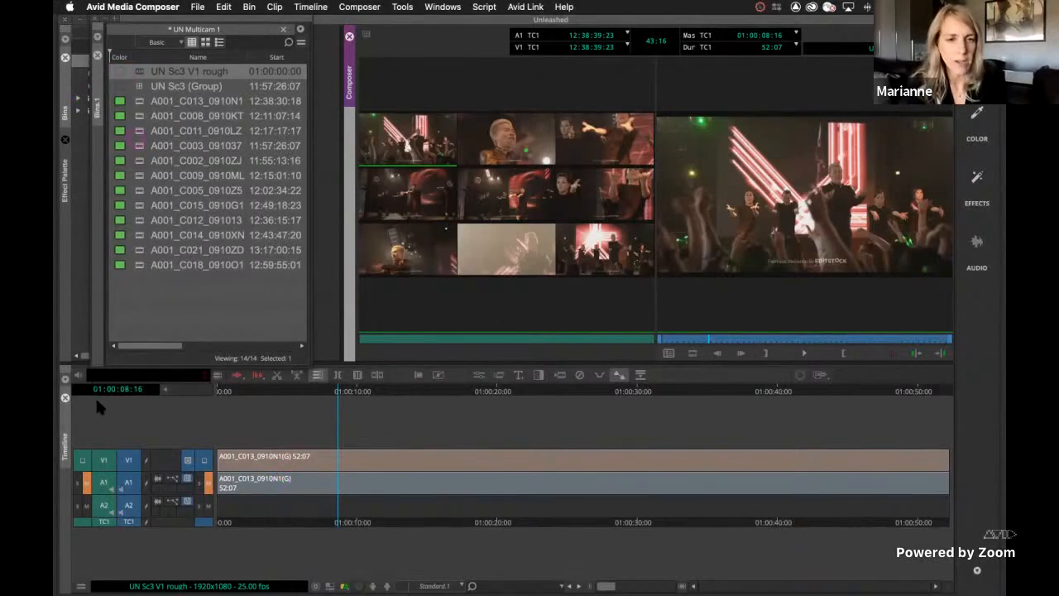
Park the playhead at 01:00:03:21 and toggle multicam mode off and on, ending with the nine-way split view active
click(250, 522)
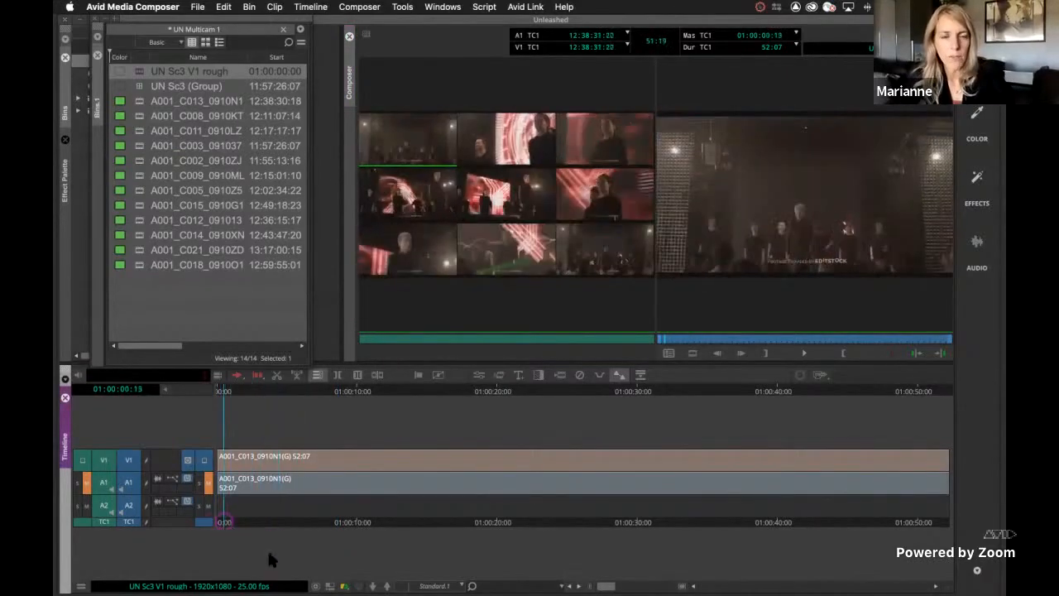
key(shift+super+m)
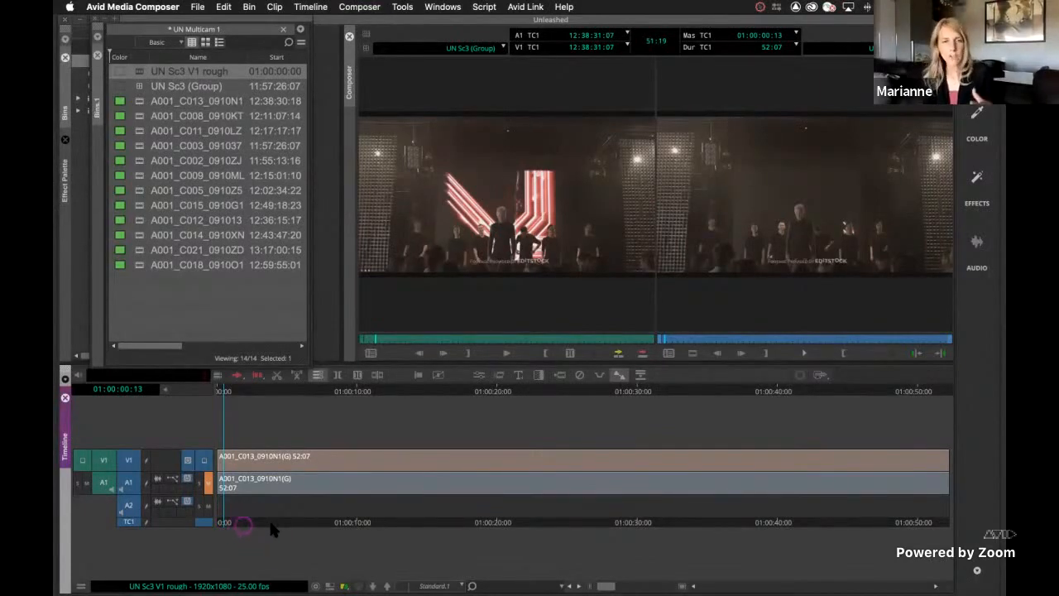
click(269, 523)
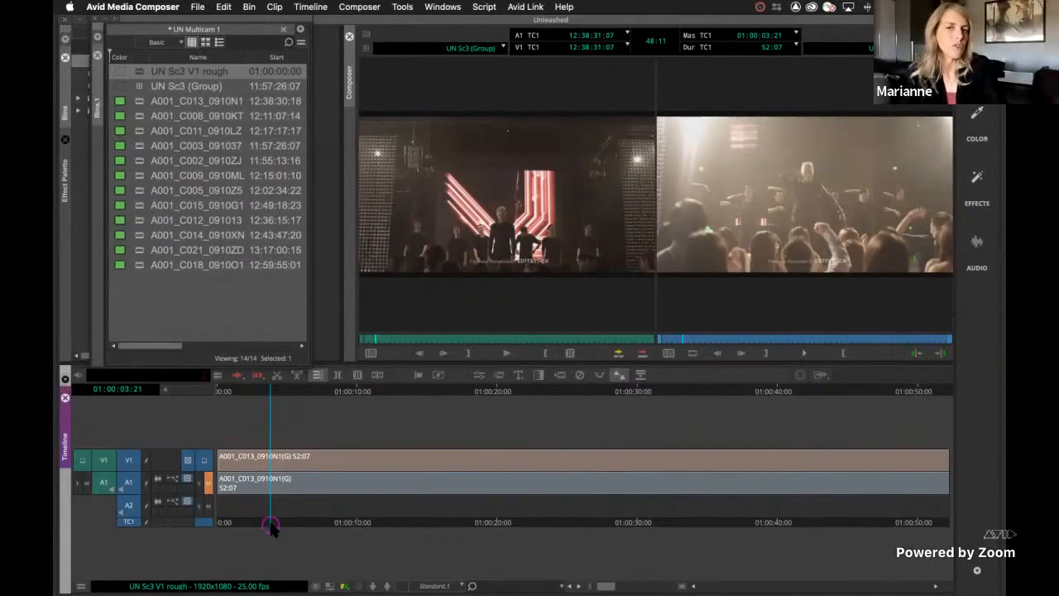
key(super+shift+m)
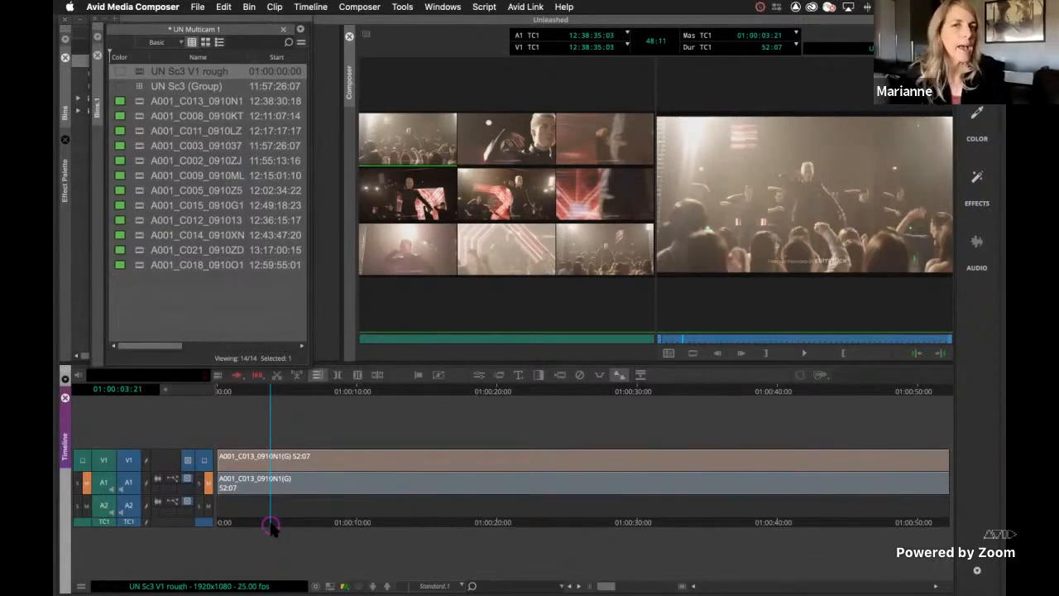
key(super+shift+m)
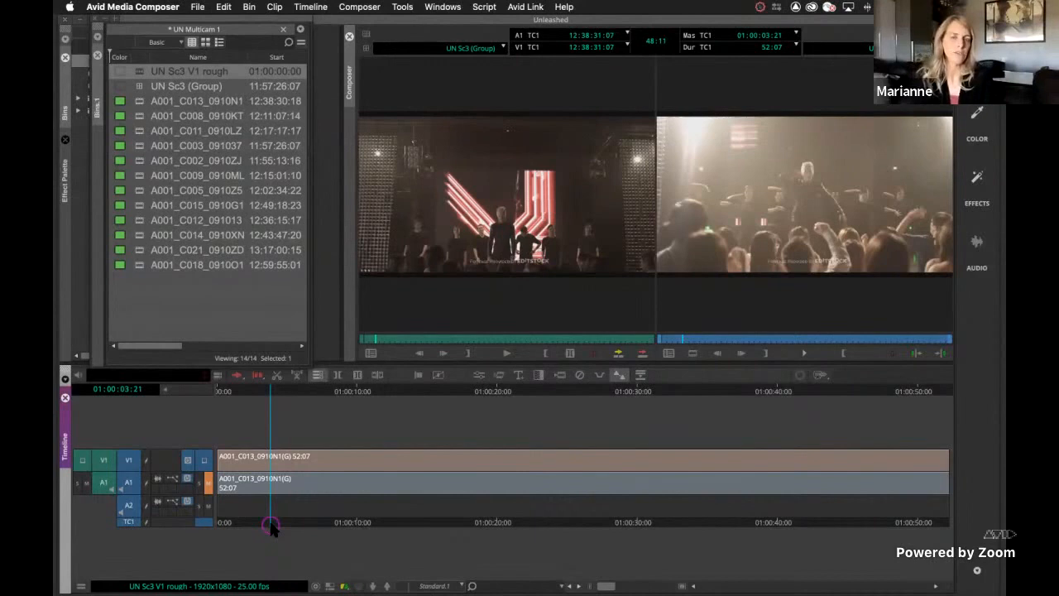
key(super+shift+m)
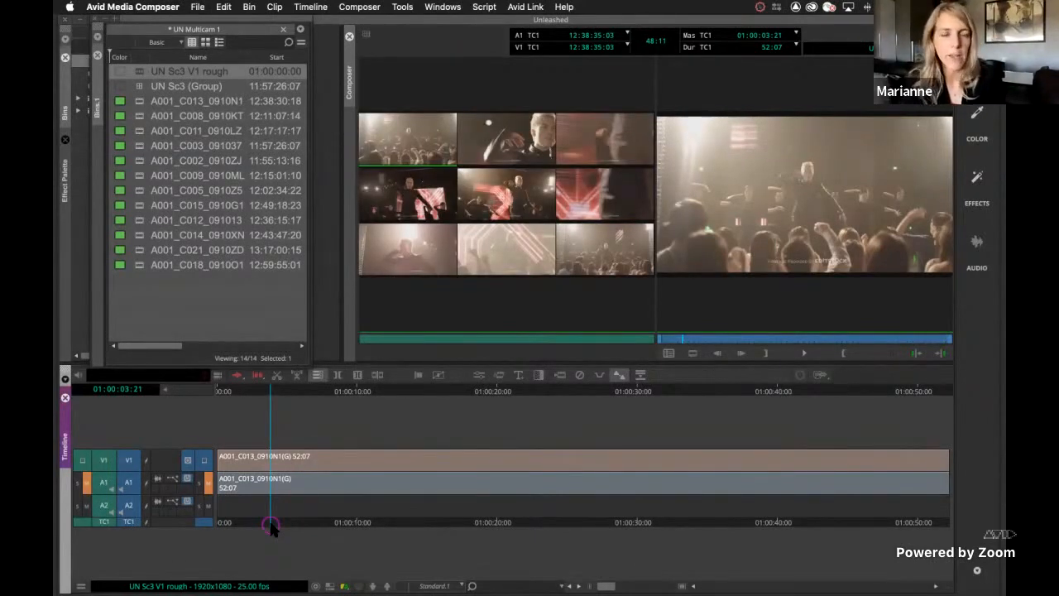
Return the playhead to the start of the UN Sc3 V1 rough sequence and play it to about 01:00:28
drag(224, 523, 241, 523)
click(221, 522)
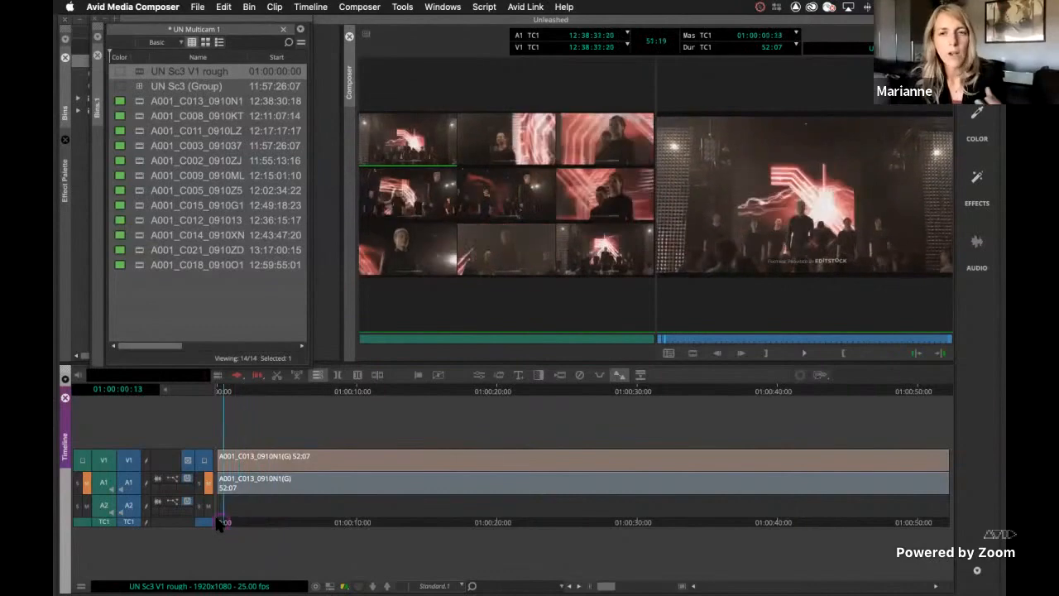
click(220, 522)
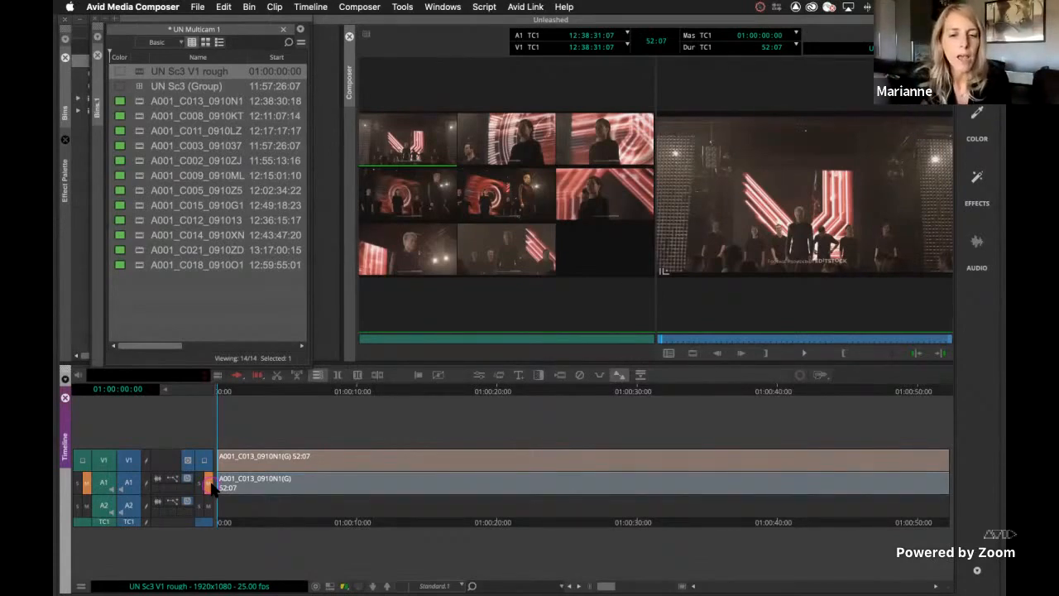
key(space)
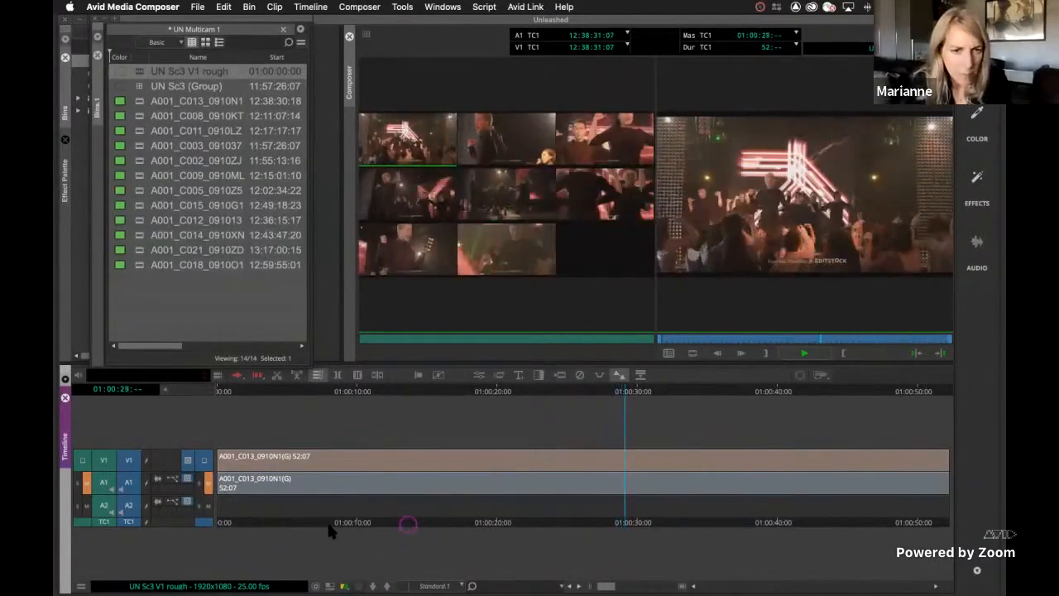
key(space)
Replay the opening of the sequence from 01:00:04:17 and again from 01:00:05:06 to review where to cut
click(409, 523)
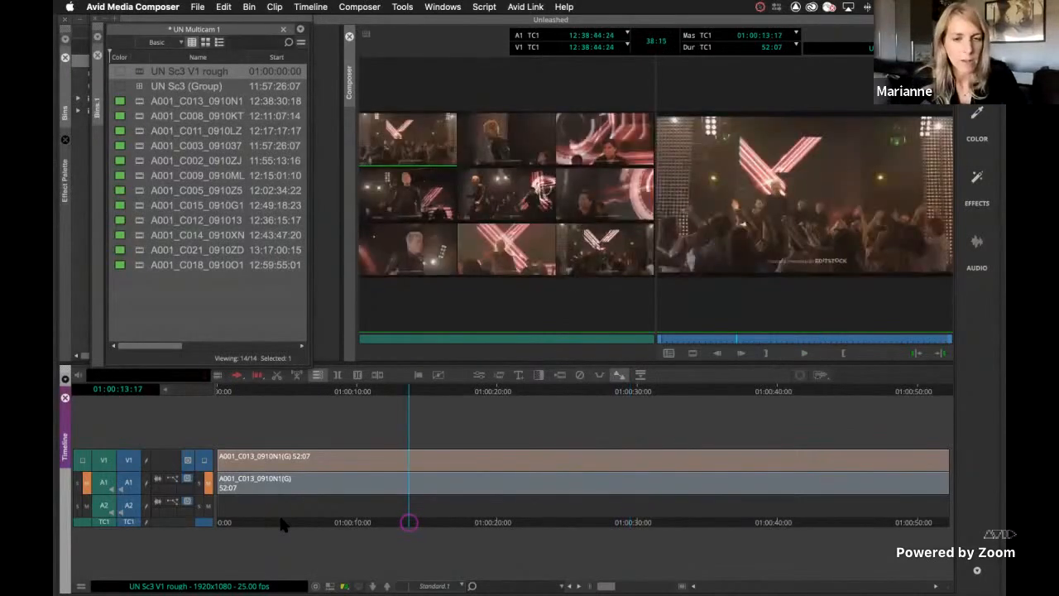
click(282, 522)
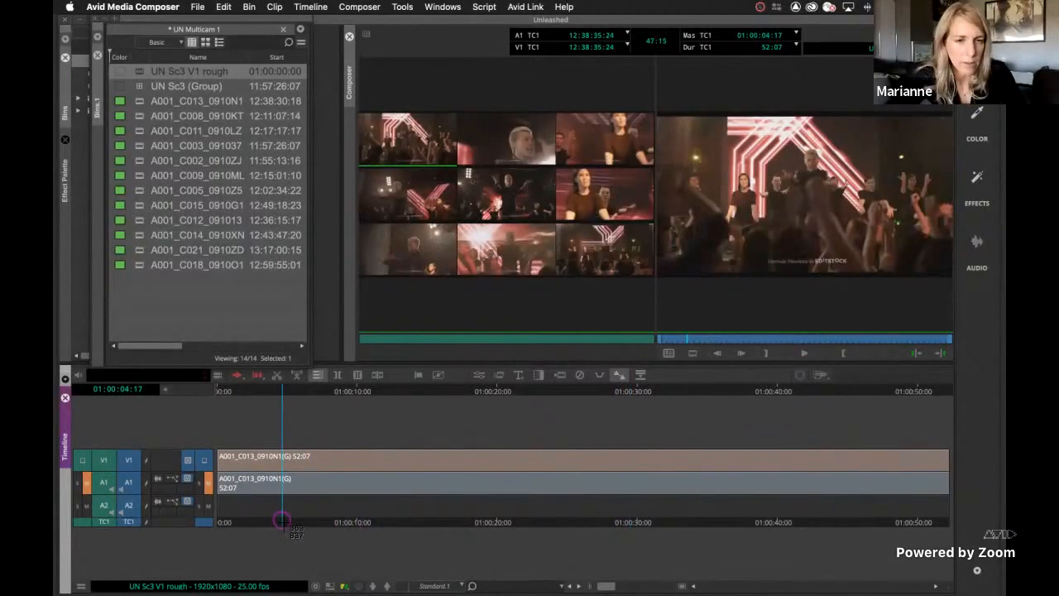
key(space)
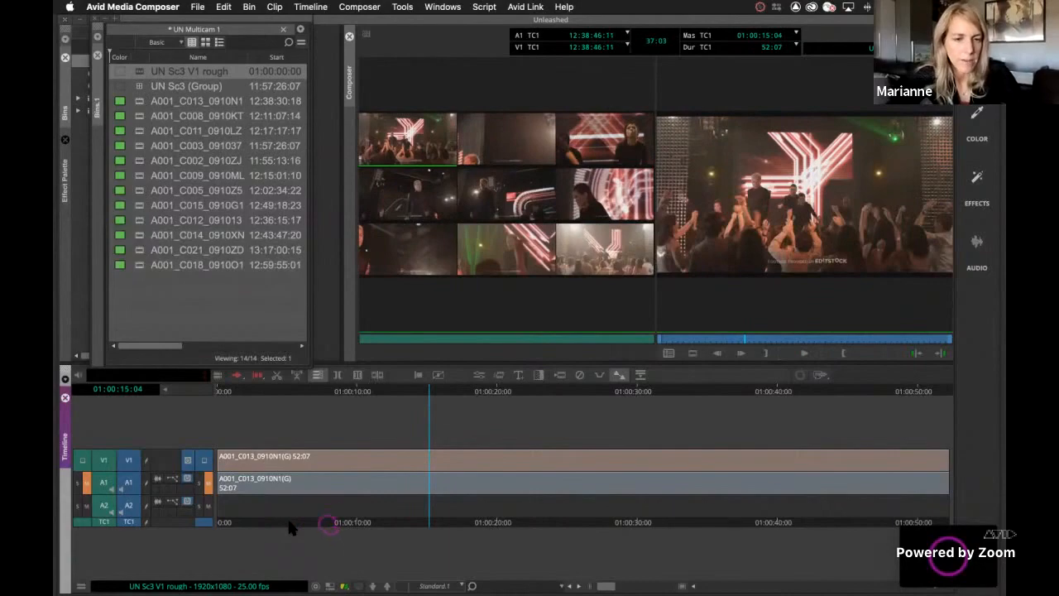
click(290, 524)
key(space)
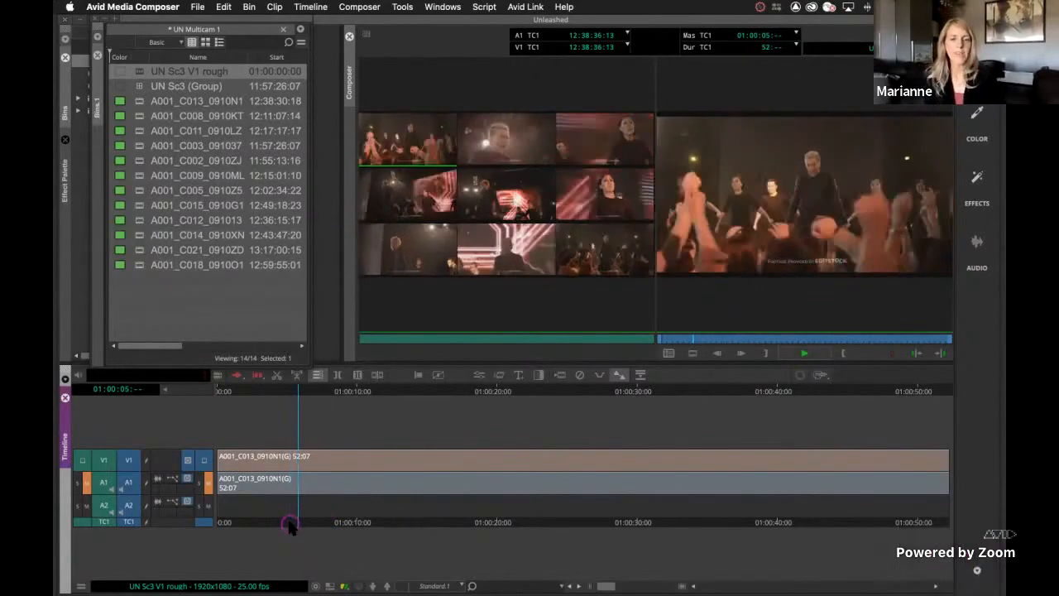
Add edits to the sequence at 01:00:05:06, 01:00:13:00, 01:00:21:01 and 01:00:22:14
click(290, 524)
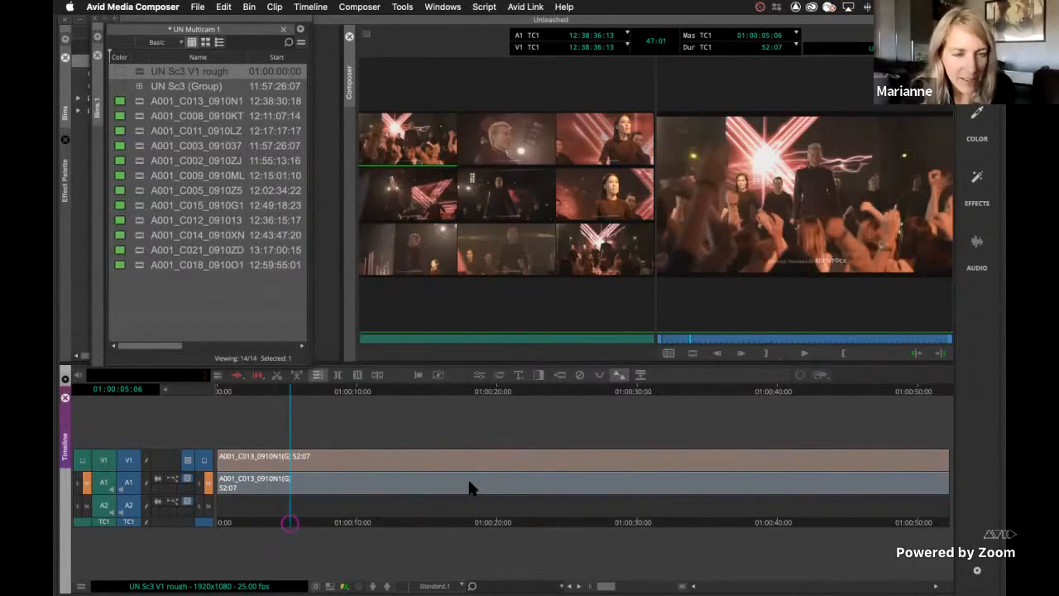
click(376, 375)
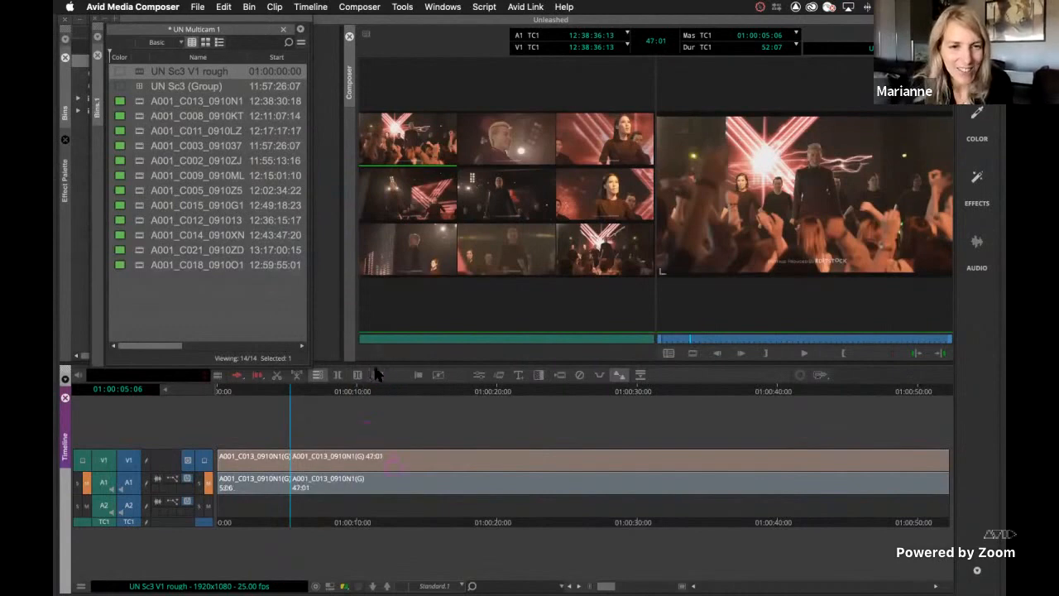
click(398, 467)
click(377, 374)
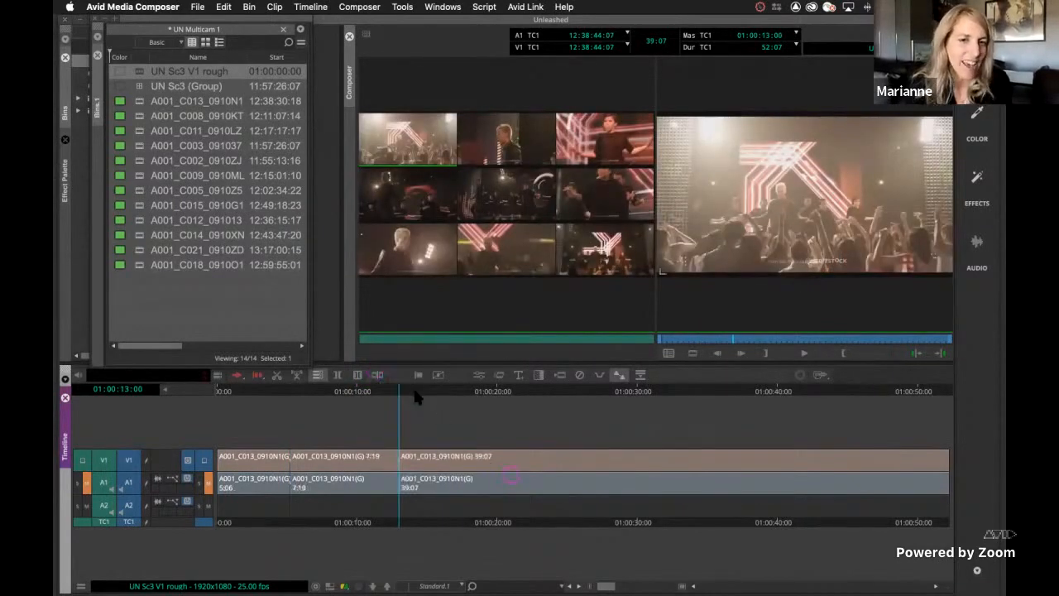
click(376, 374)
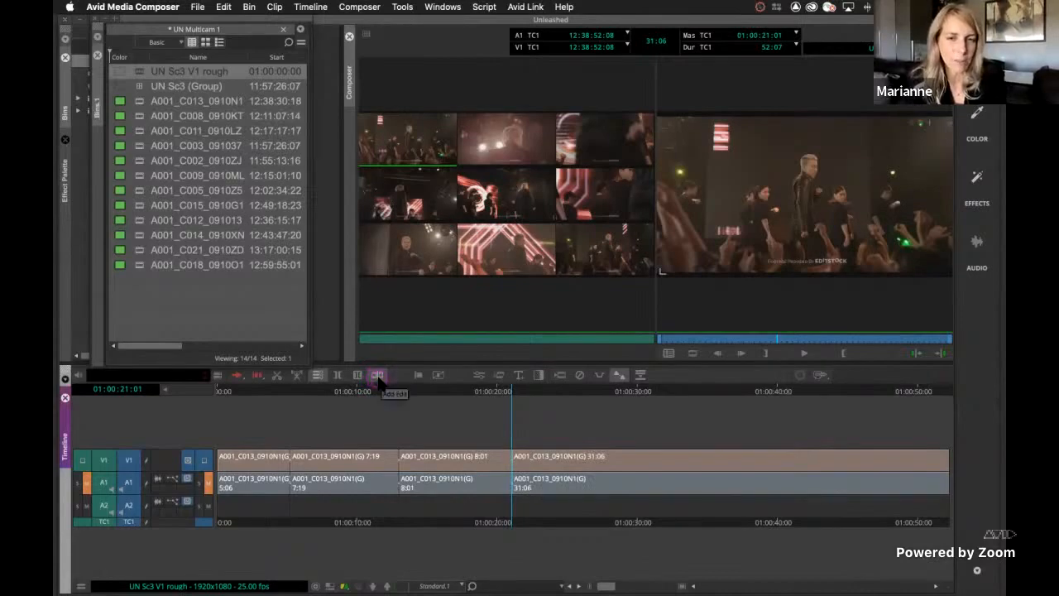
key(space)
key(h)
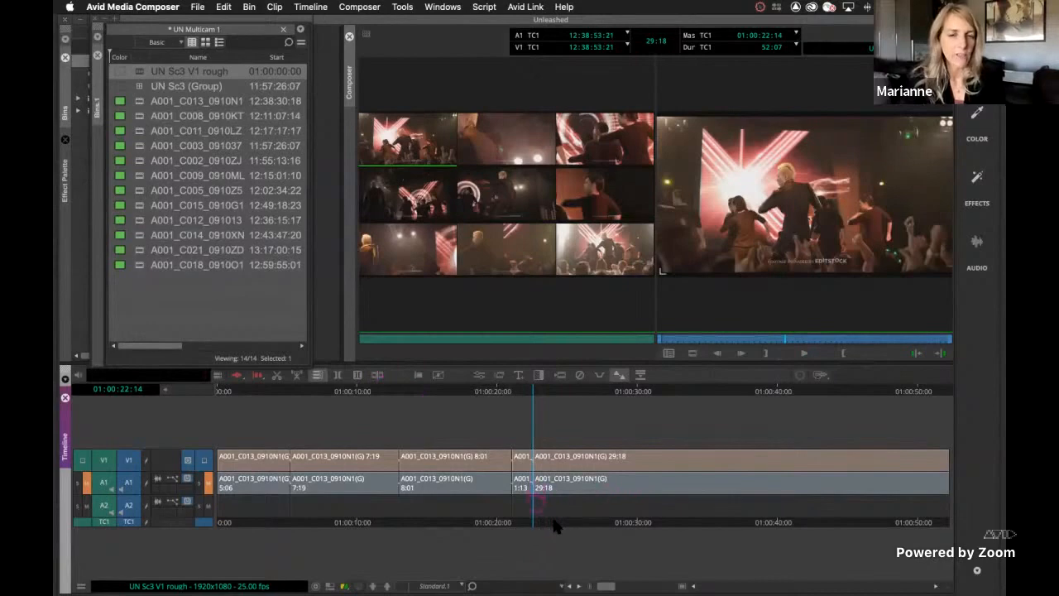
Try other camera angles on the third video segment at 01:00:14:18, then switch it and the second segment to A001_C008_0910KT
click(553, 521)
click(608, 522)
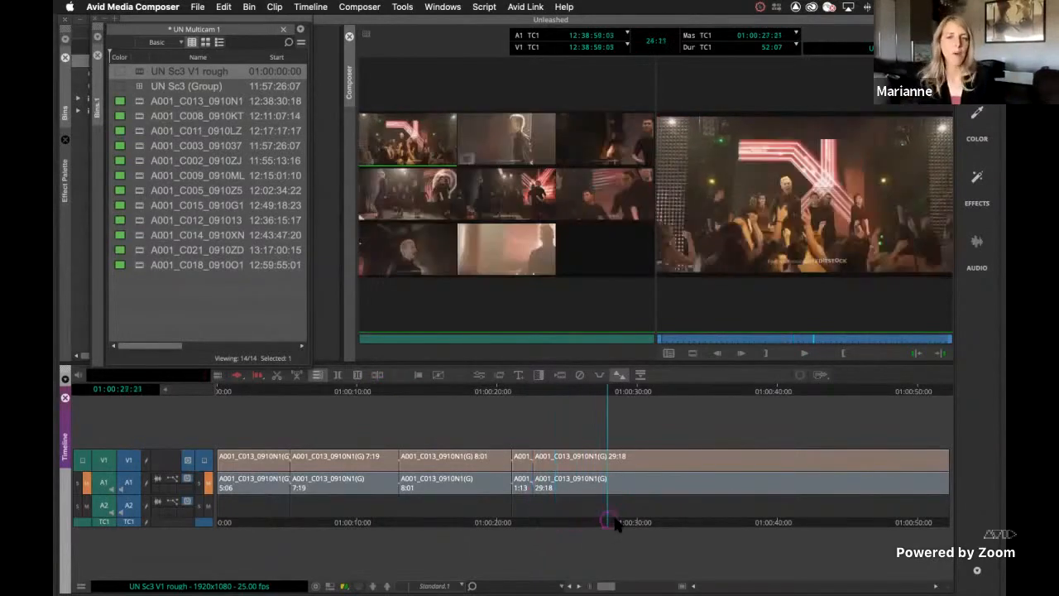
click(615, 522)
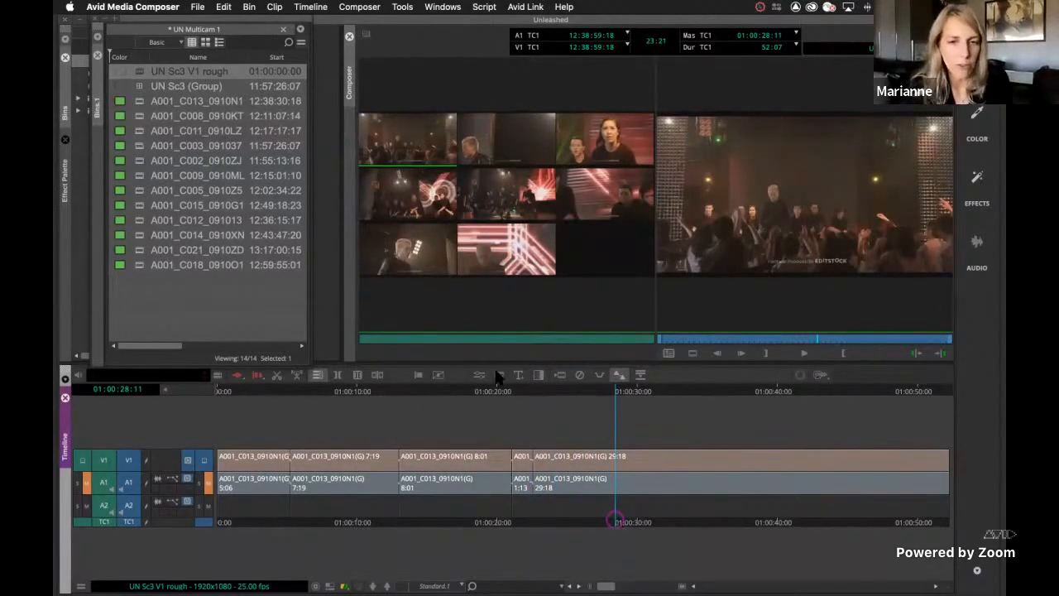
click(505, 521)
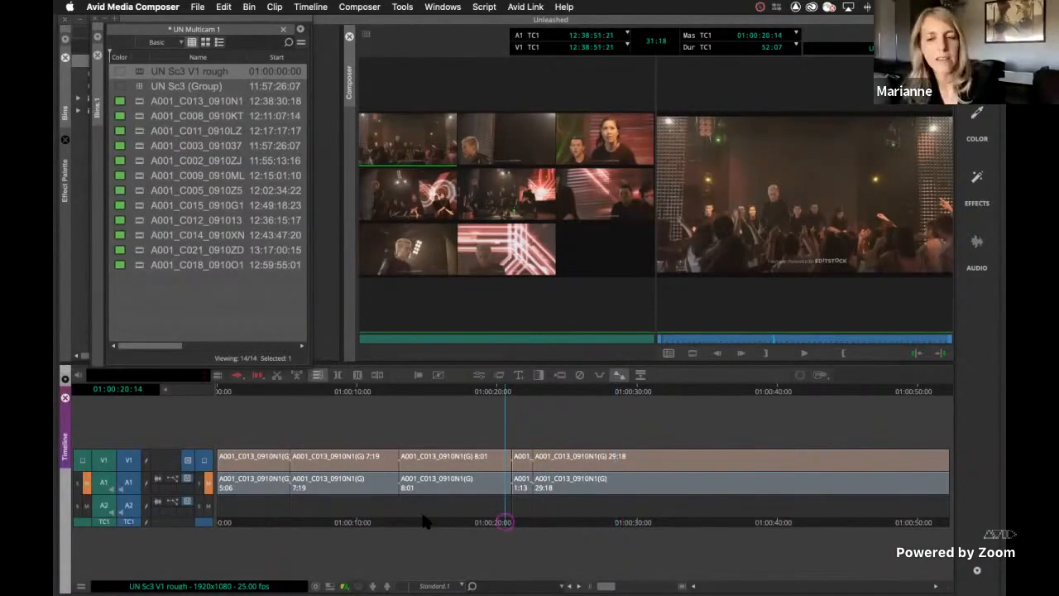
click(423, 521)
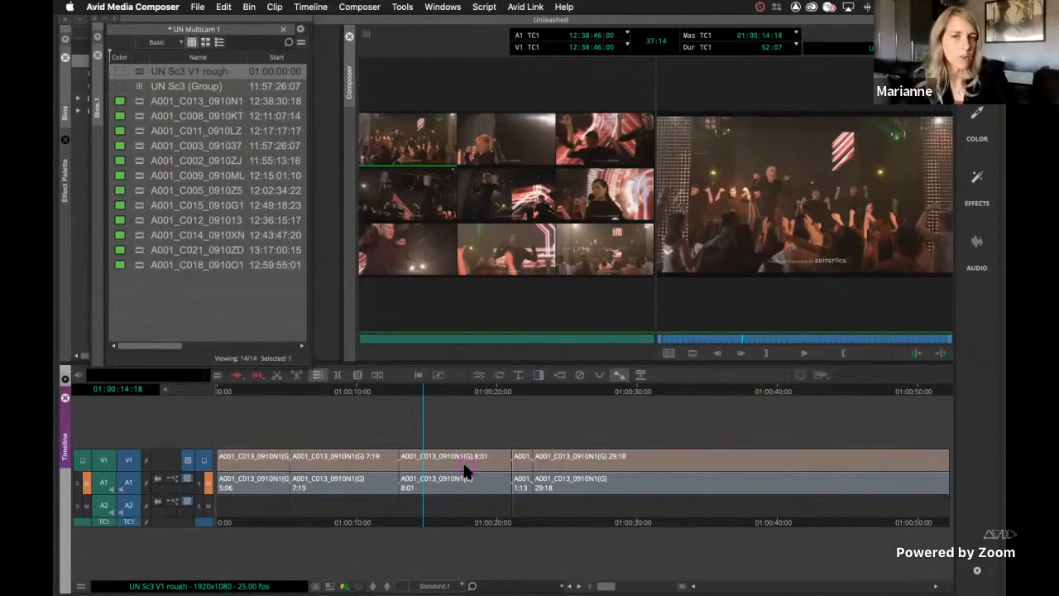
key(8)
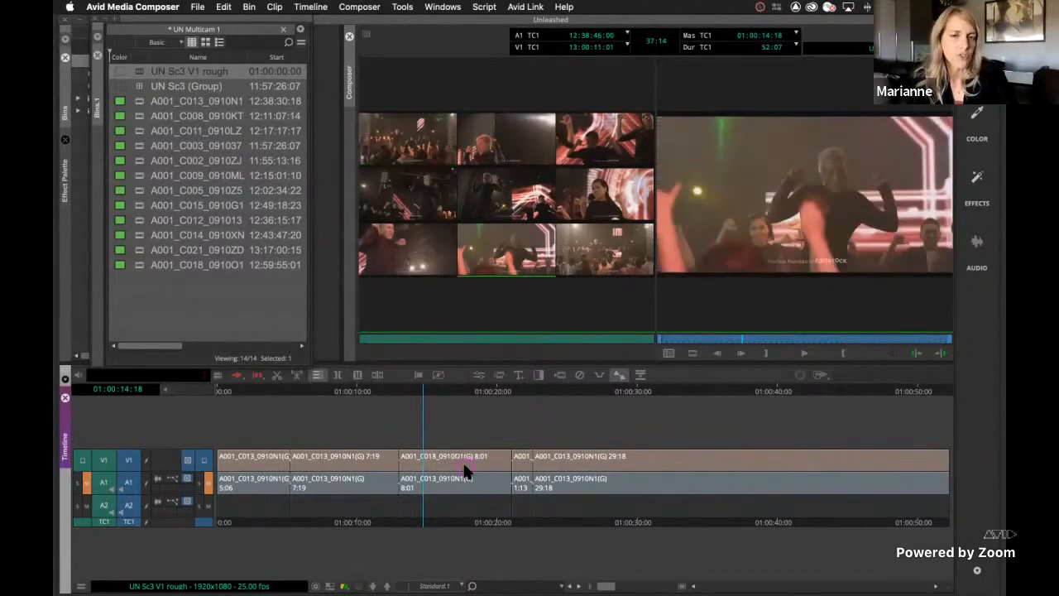
key(Up)
key(Down)
key(Down)
key(Down)
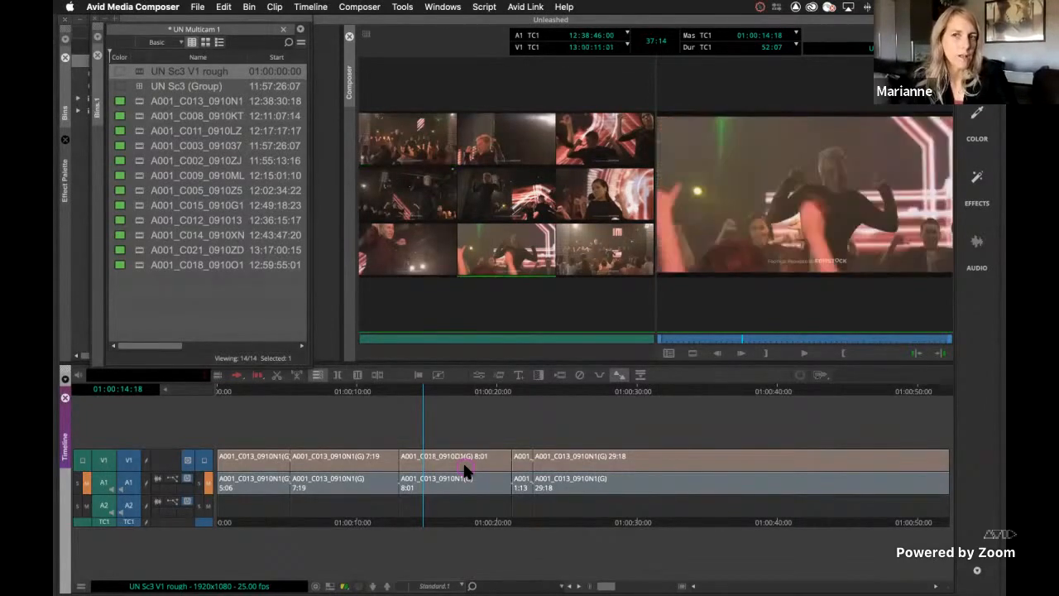
click(338, 518)
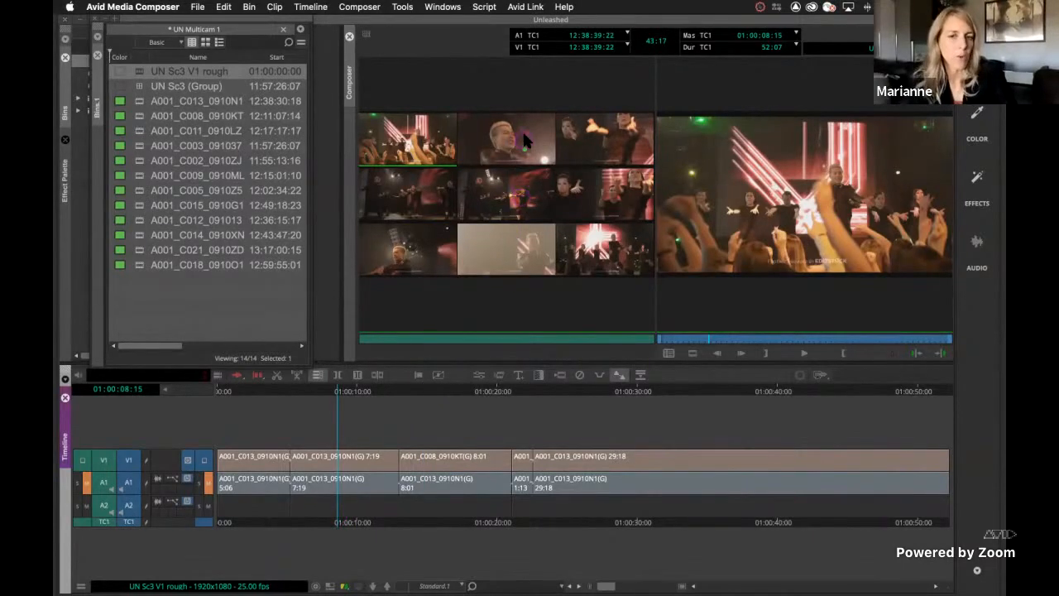
click(524, 140)
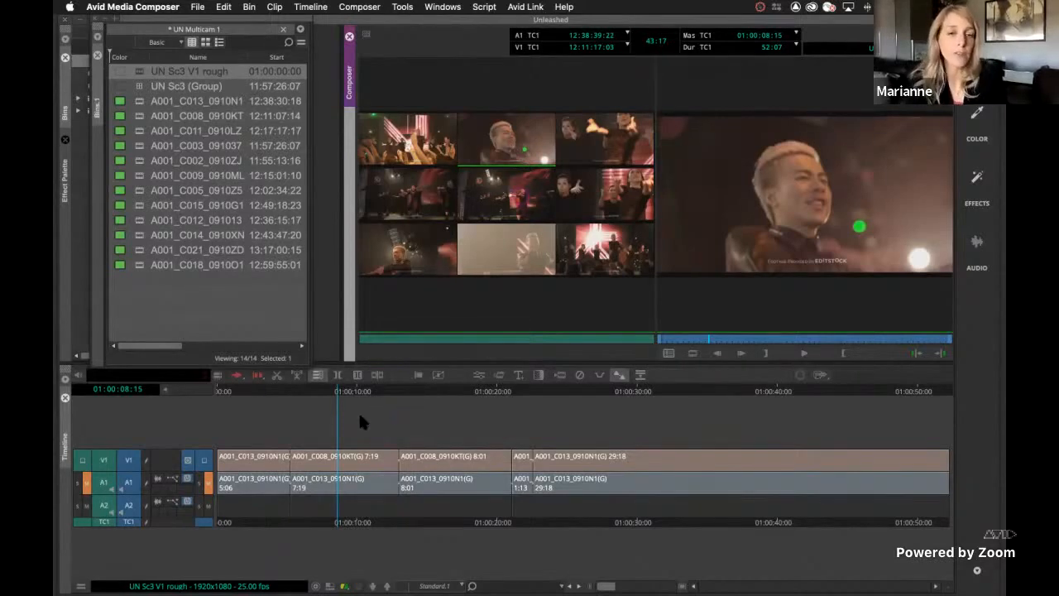
Switch the A1 audio of the sequence's first segment to the group angle A001_C021_0910ZD
click(266, 477)
right_click(248, 468)
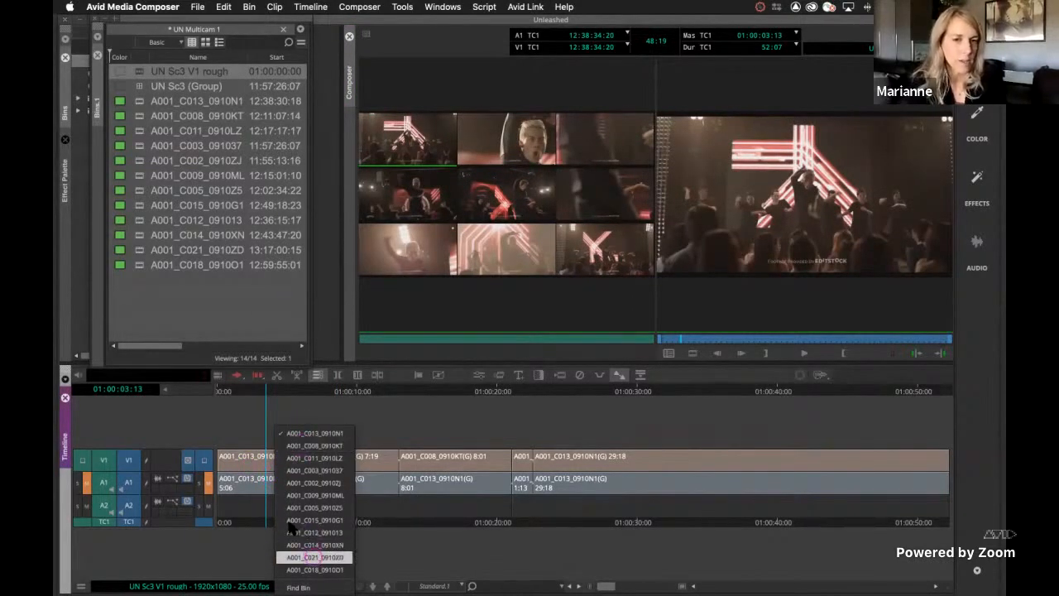
click(314, 557)
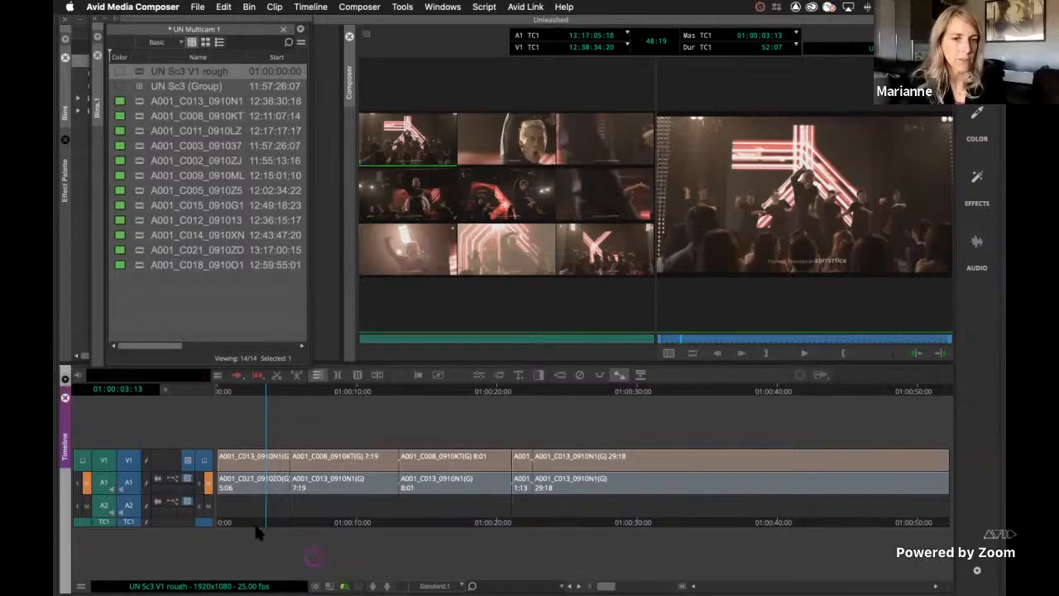
Play from about 01:00:25:23 and cut live to A001_C008_0910KT, then A001_C011_0910LZ, and park the playhead at 01:00:38:02
click(320, 518)
drag(362, 511, 342, 521)
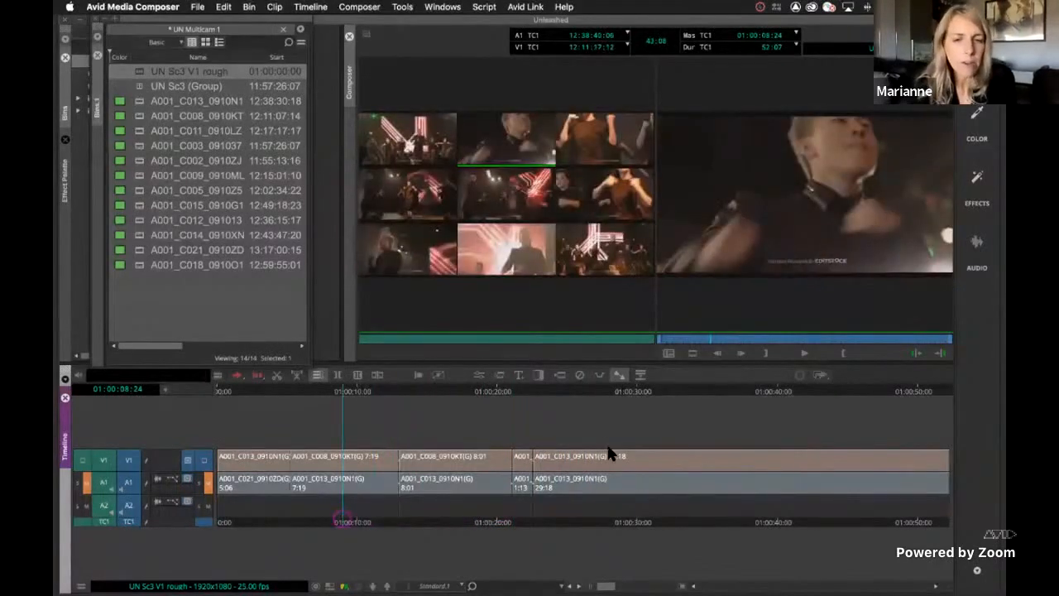
click(534, 515)
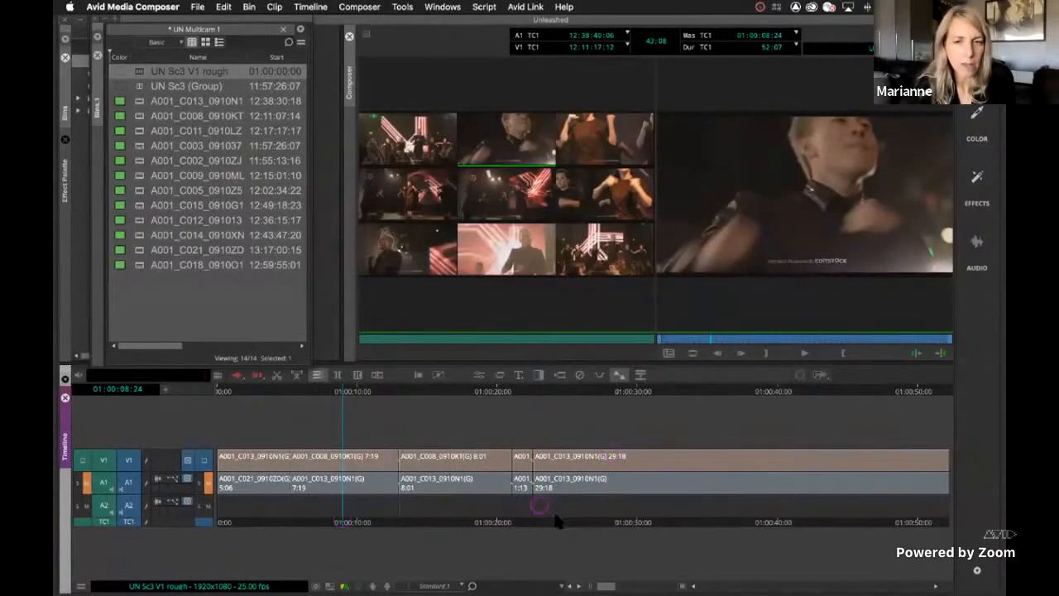
click(569, 519)
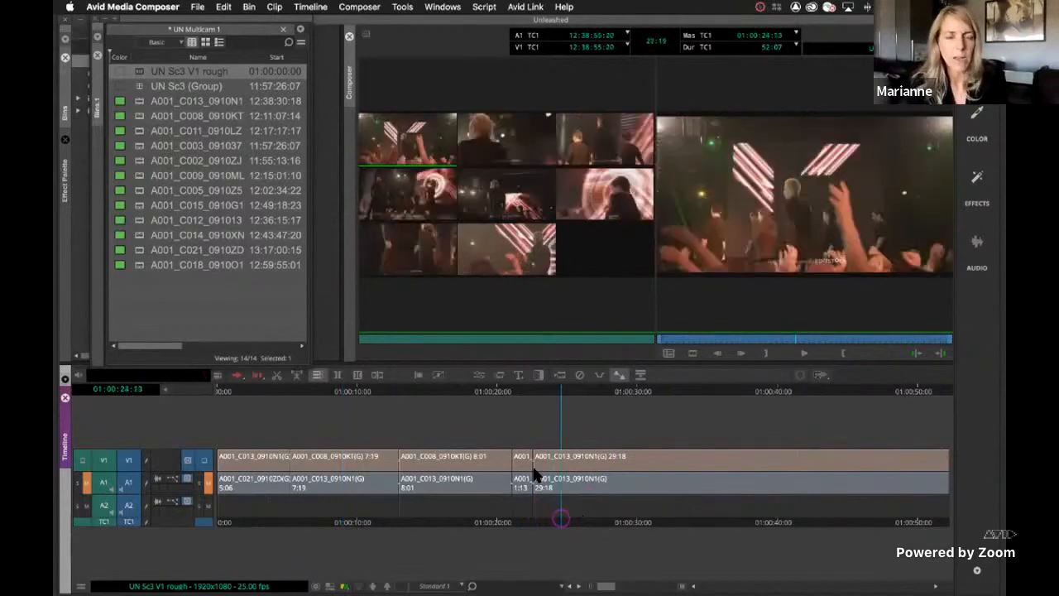
click(530, 375)
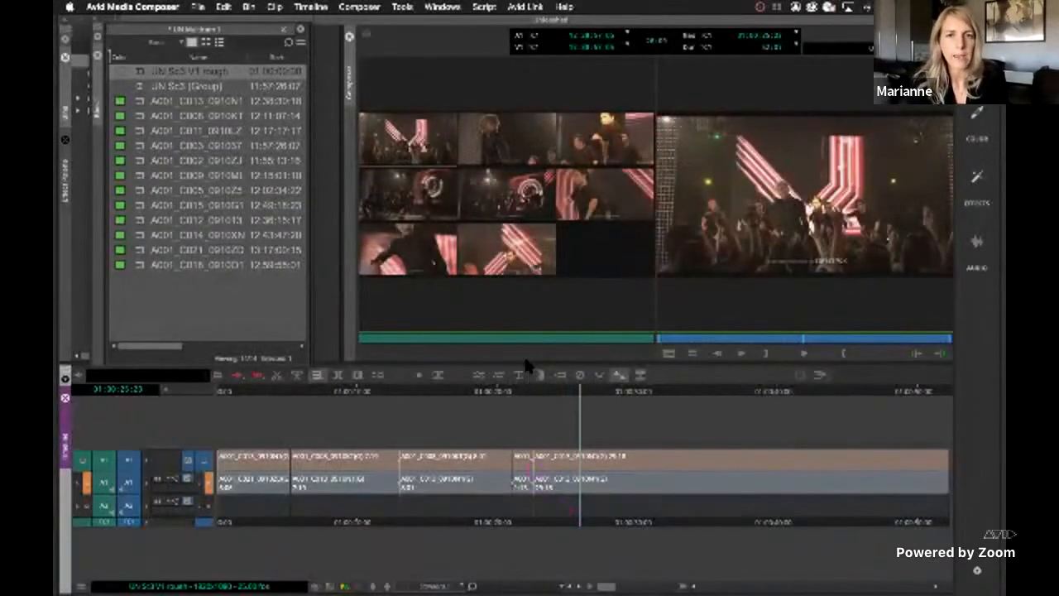
click(497, 90)
key(space)
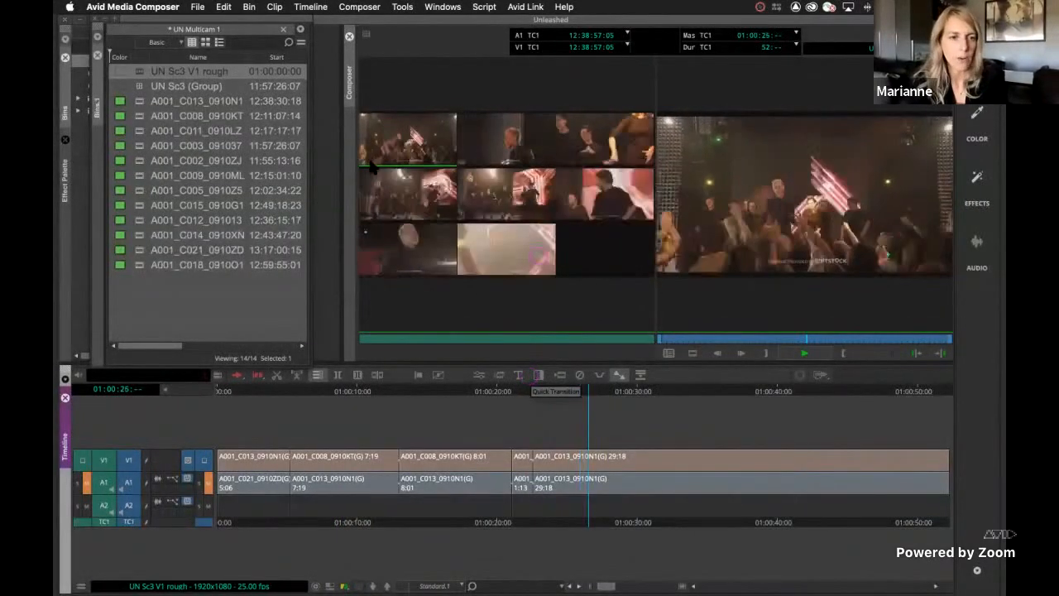
click(499, 132)
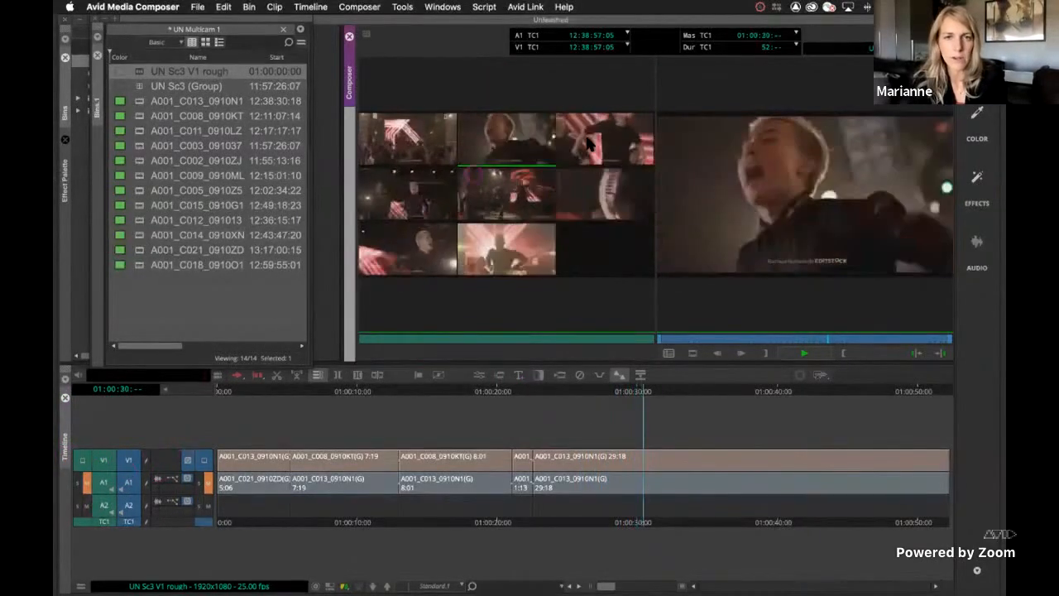
click(587, 140)
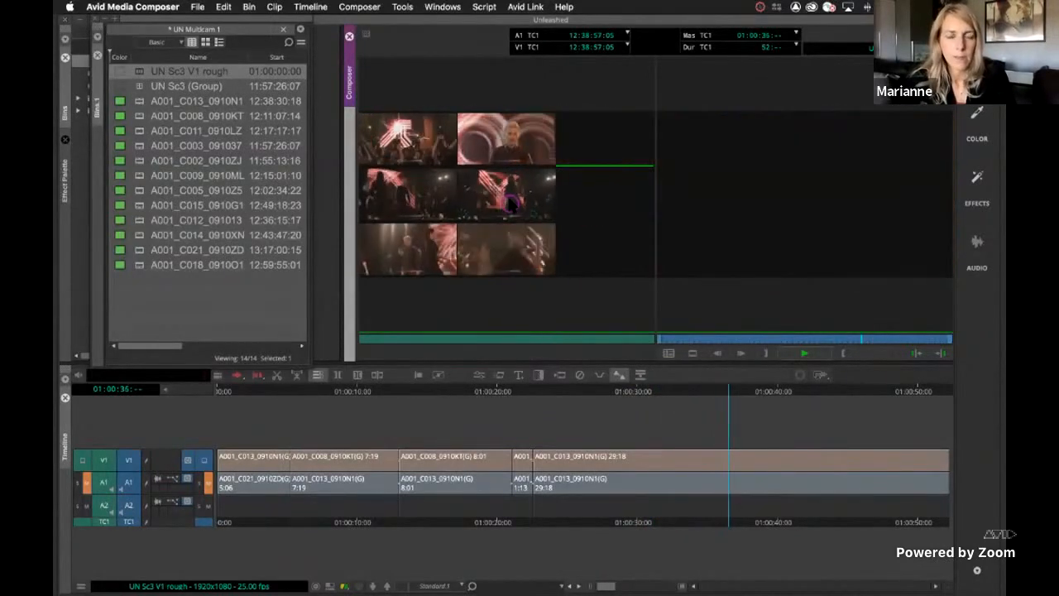
click(756, 523)
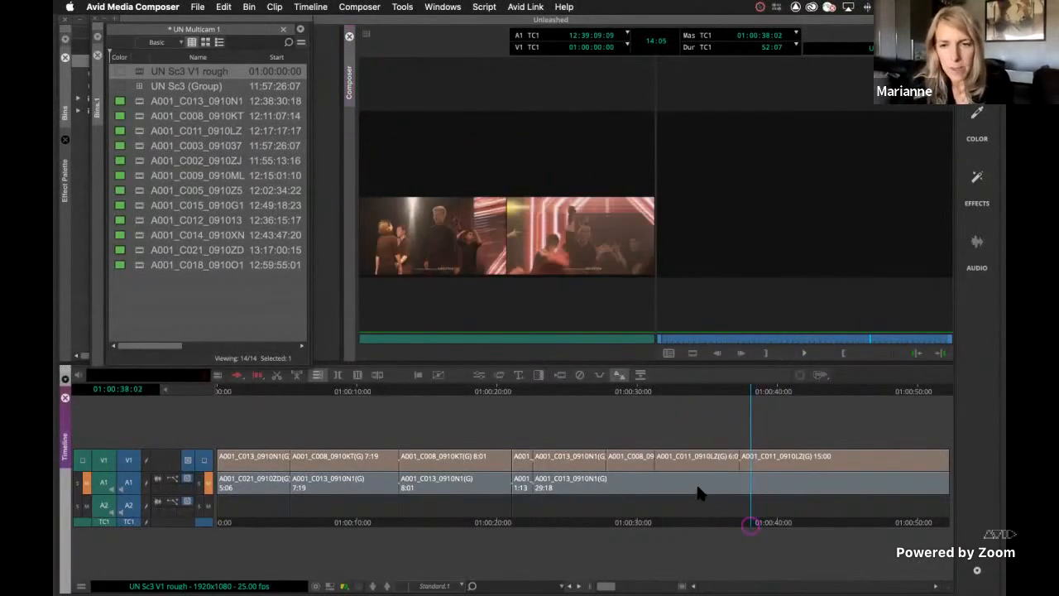
Review the cut segments, then roll the V1 edit at 01:00:21:01 back to 01:00:19:07
click(721, 523)
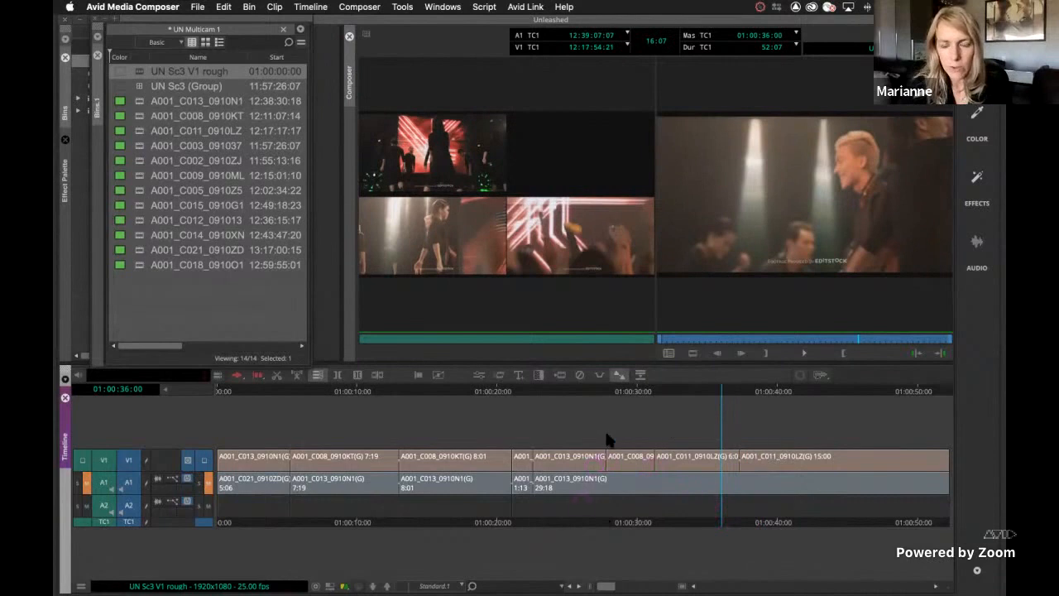
click(396, 520)
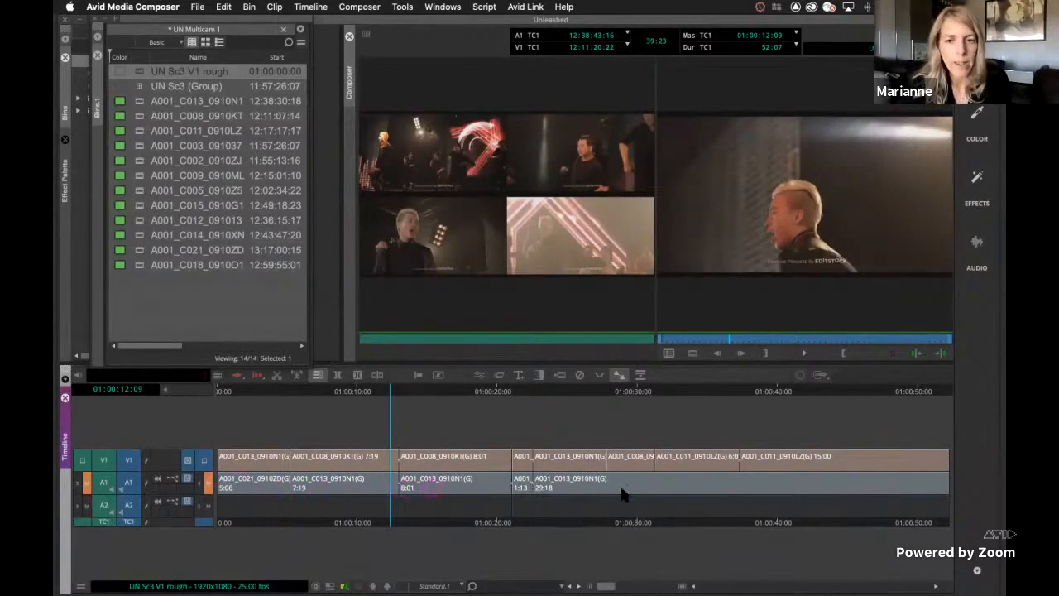
click(692, 465)
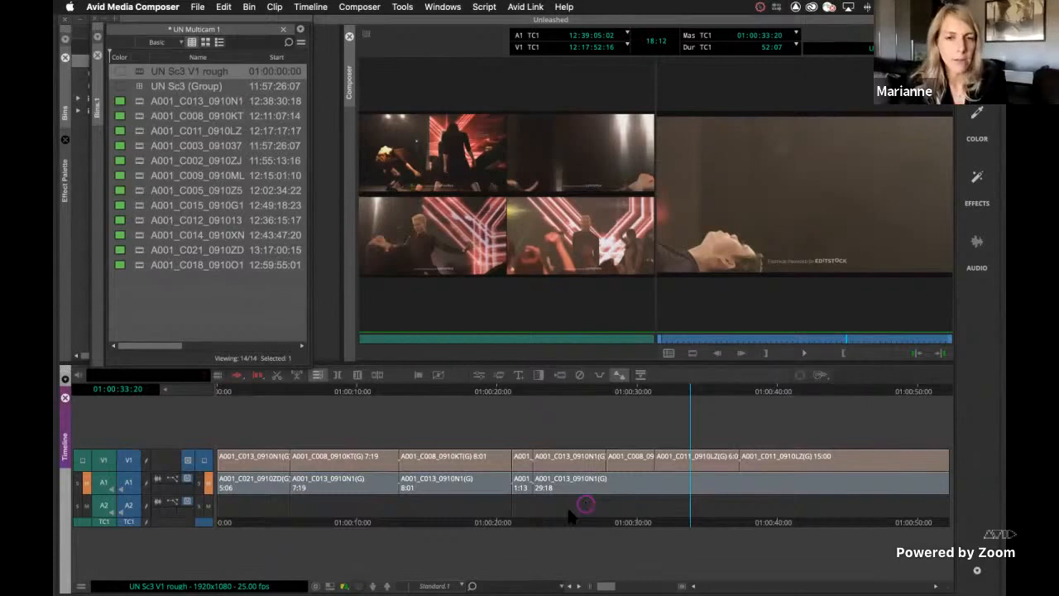
click(513, 466)
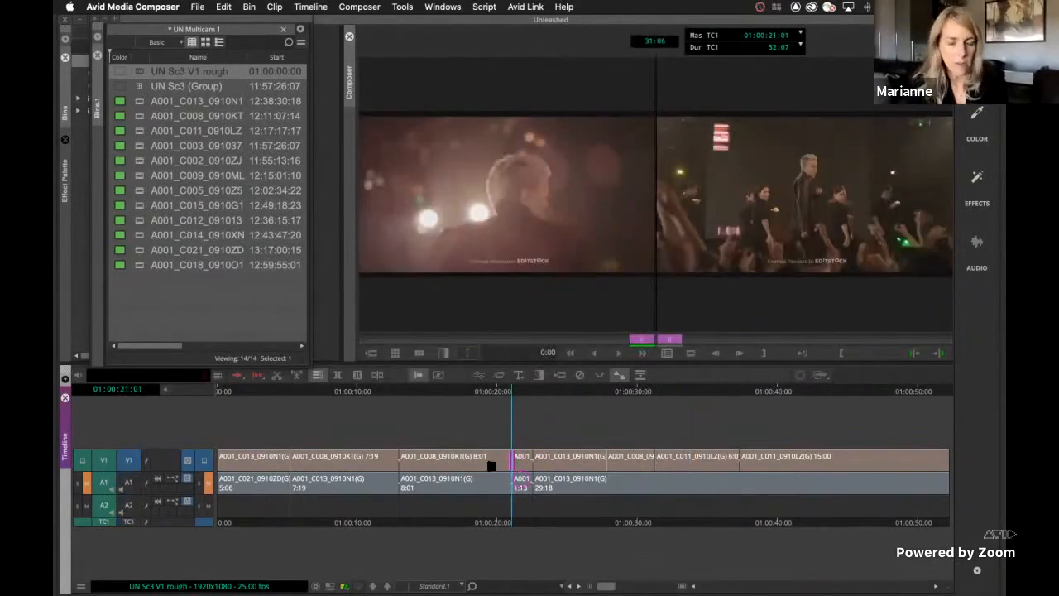
drag(513, 466, 491, 466)
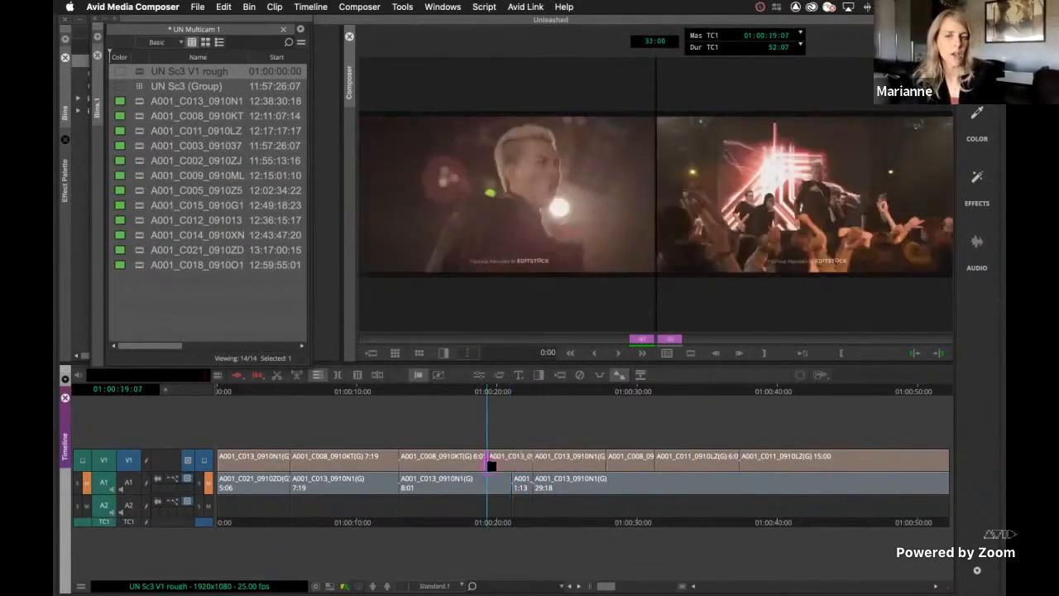
Leave trim mode, enable all tracks, and park the playhead at the sequence start, 01:00:00:00
click(488, 522)
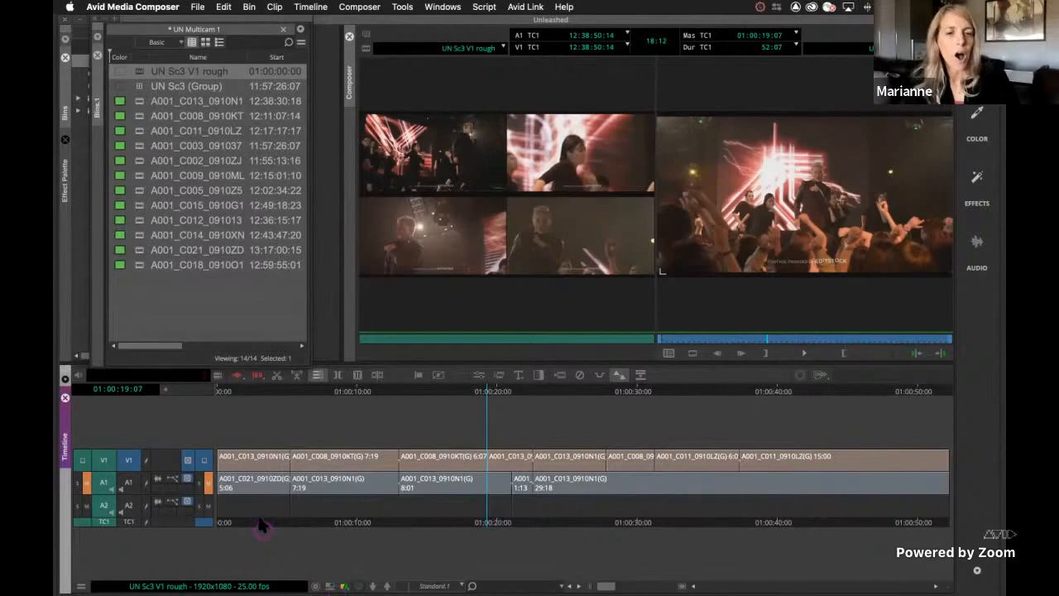
click(223, 523)
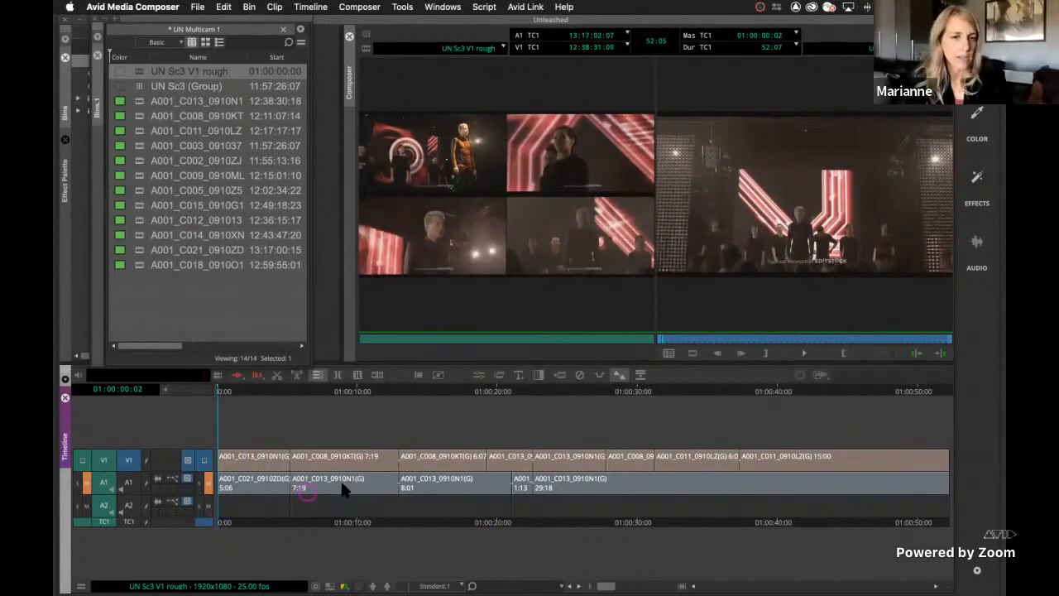
click(128, 465)
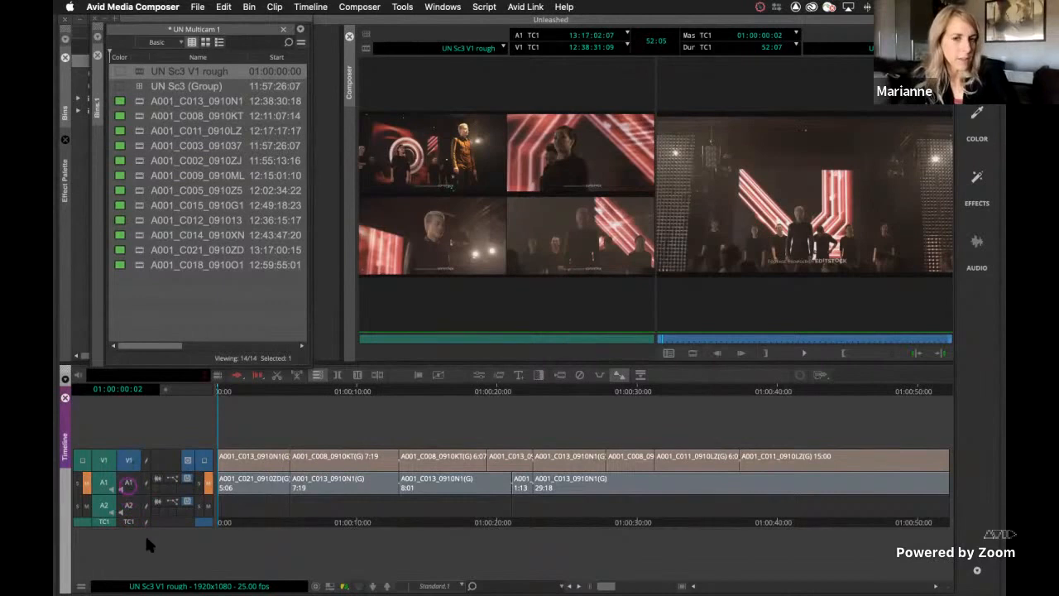
key(super+a)
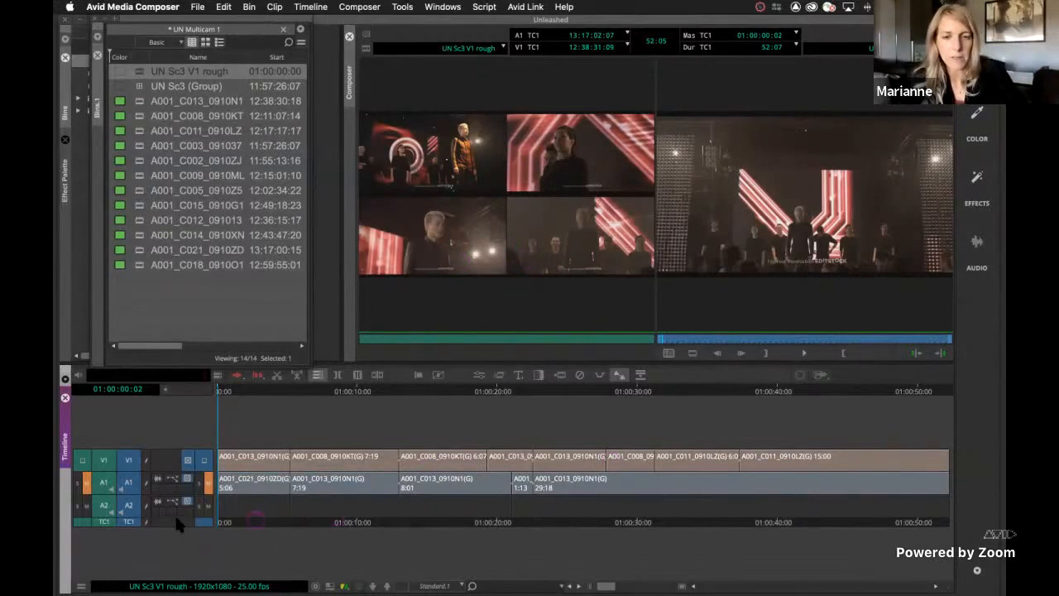
key(Left)
key(Left)
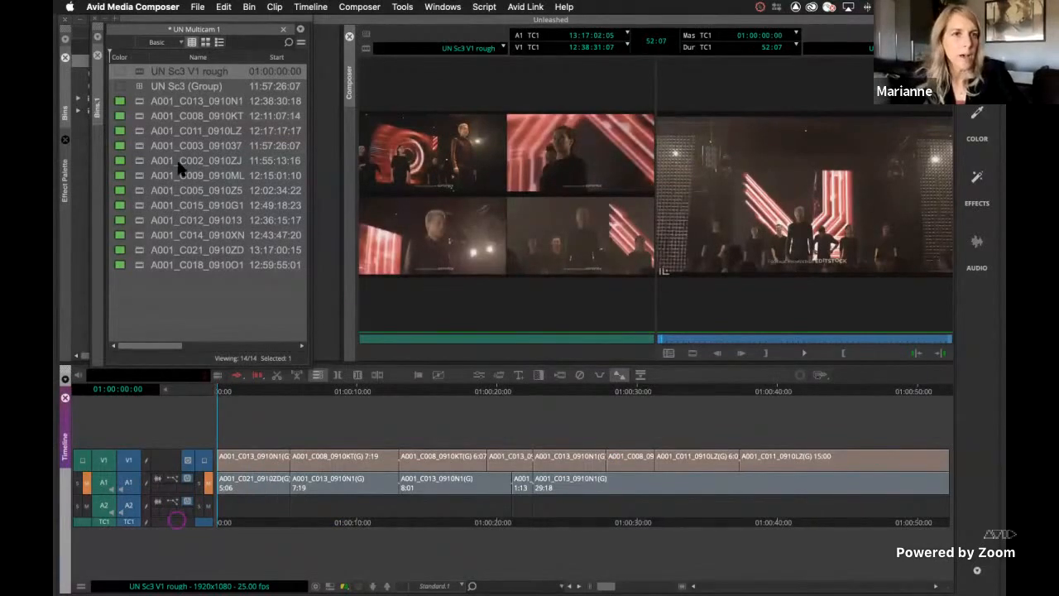
Leave MultiCamera mode, load UN Sc3 (Group) as the source, and overwrite the cut sequence with it from the start
key(shift+super+m)
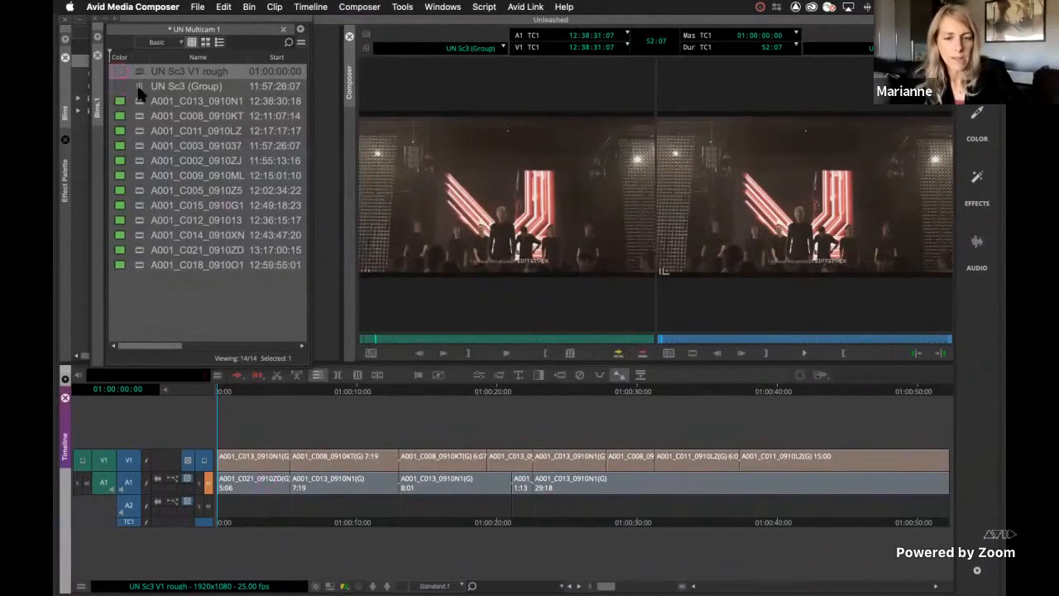
double_click(141, 94)
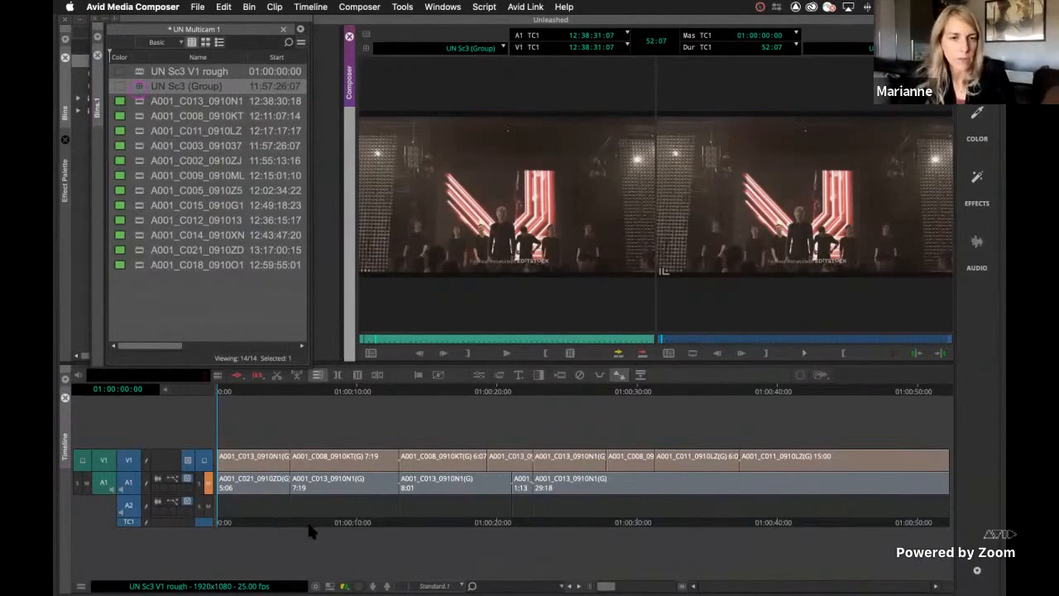
key(b)
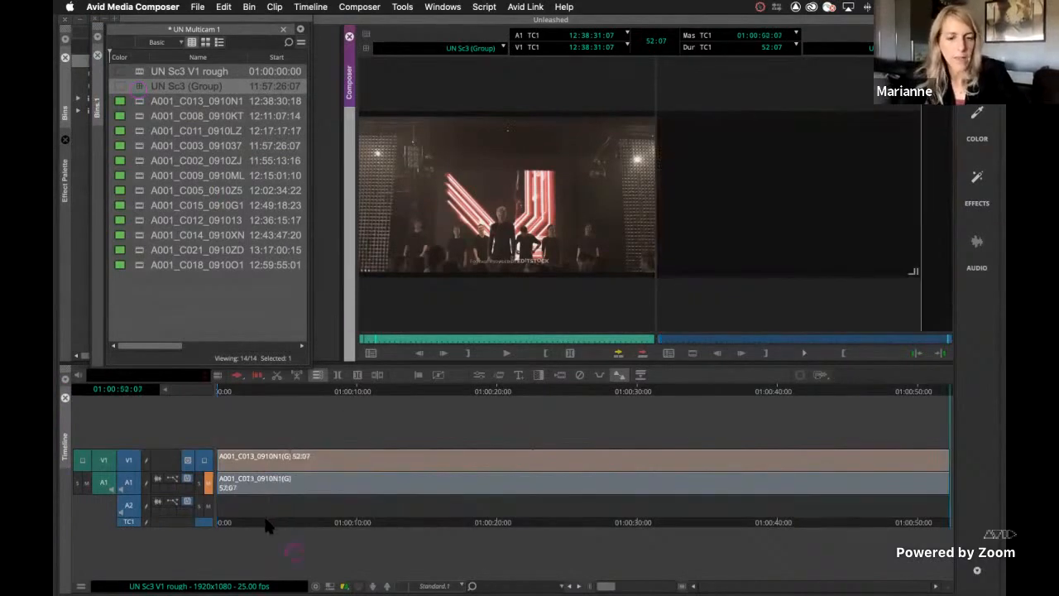
In MultiCamera mode, play from 01:00:03:13 and cut live to A001_C008_0910KT, A001_C011_0910LZ, and A001_C002_0910ZJ, stopping at 01:00:10:08
click(266, 522)
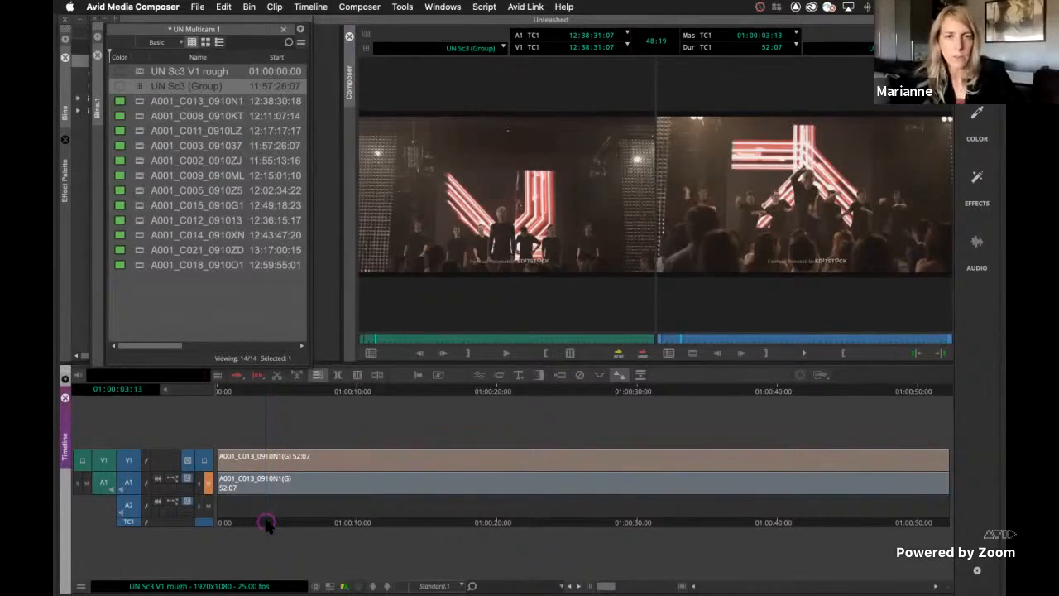
key(super+shift+m)
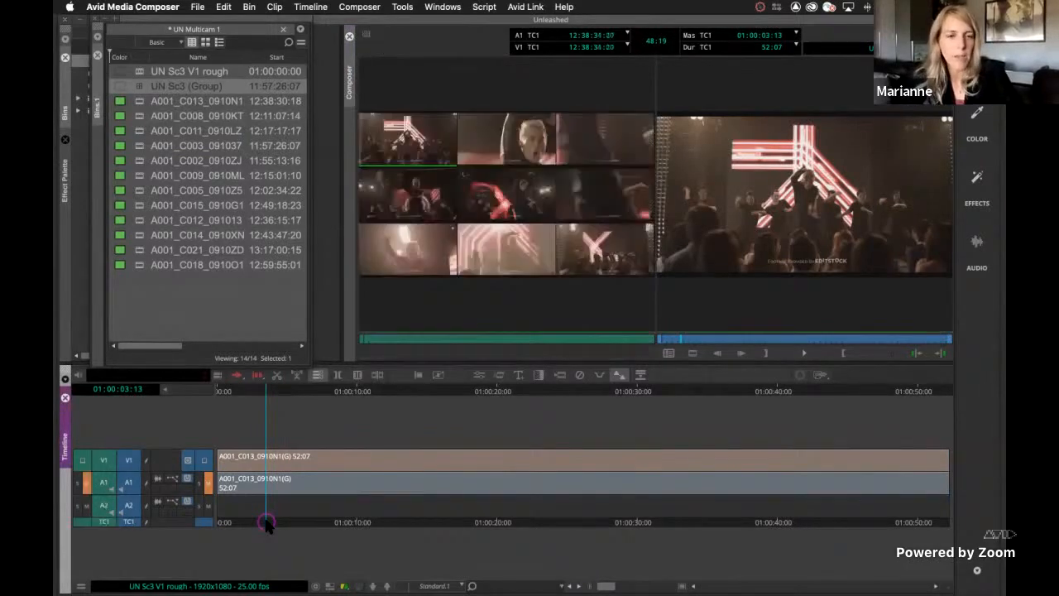
click(494, 137)
key(space)
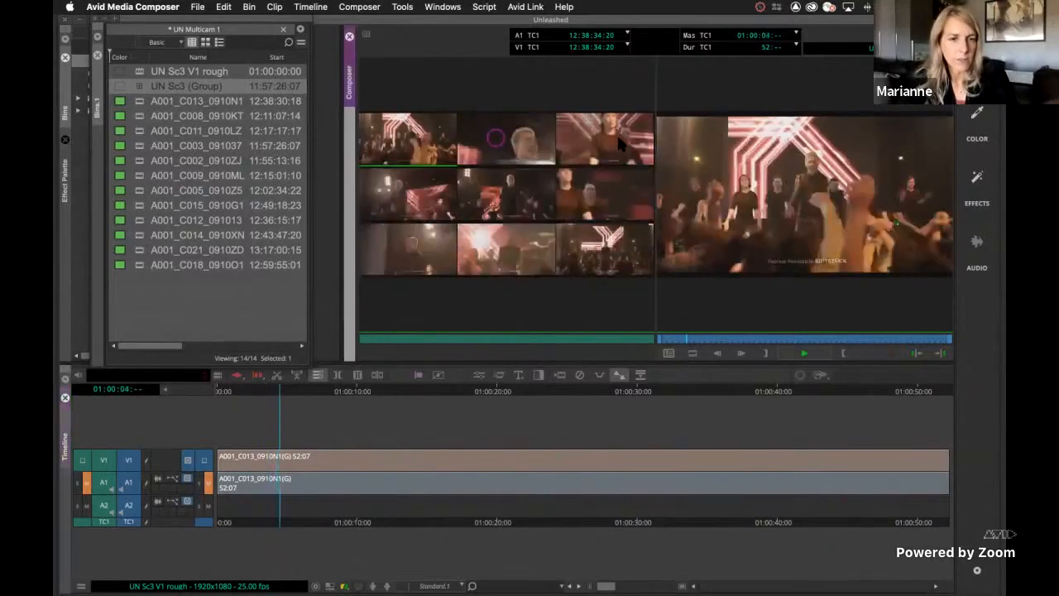
click(619, 140)
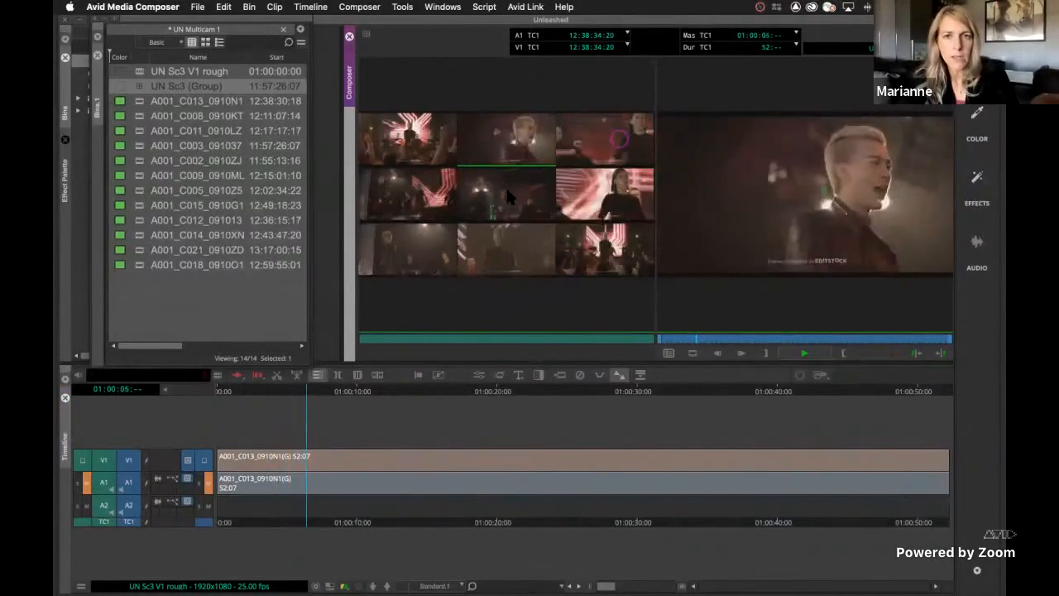
click(506, 193)
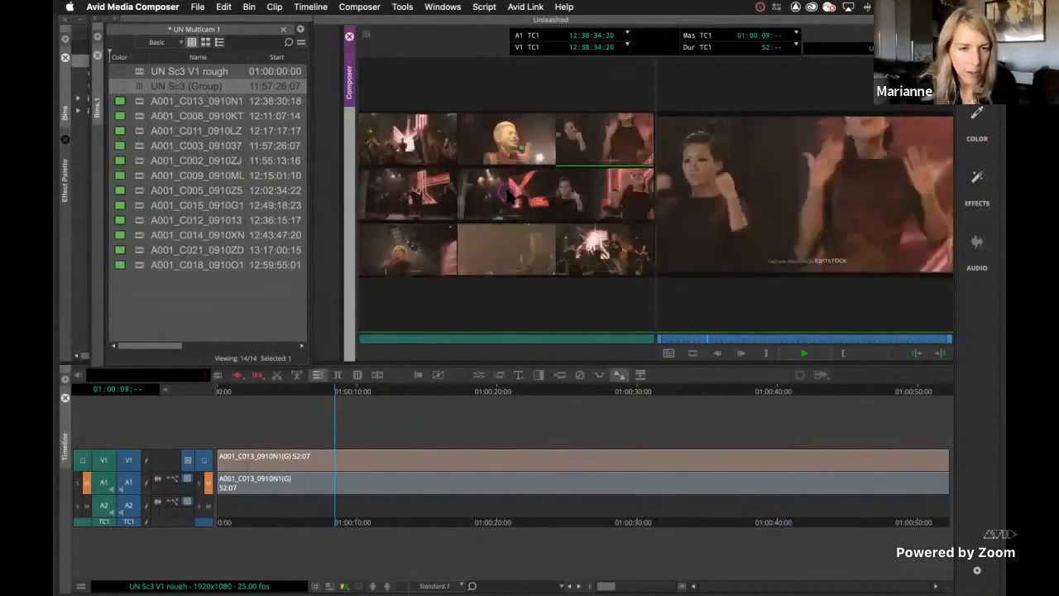
key(space)
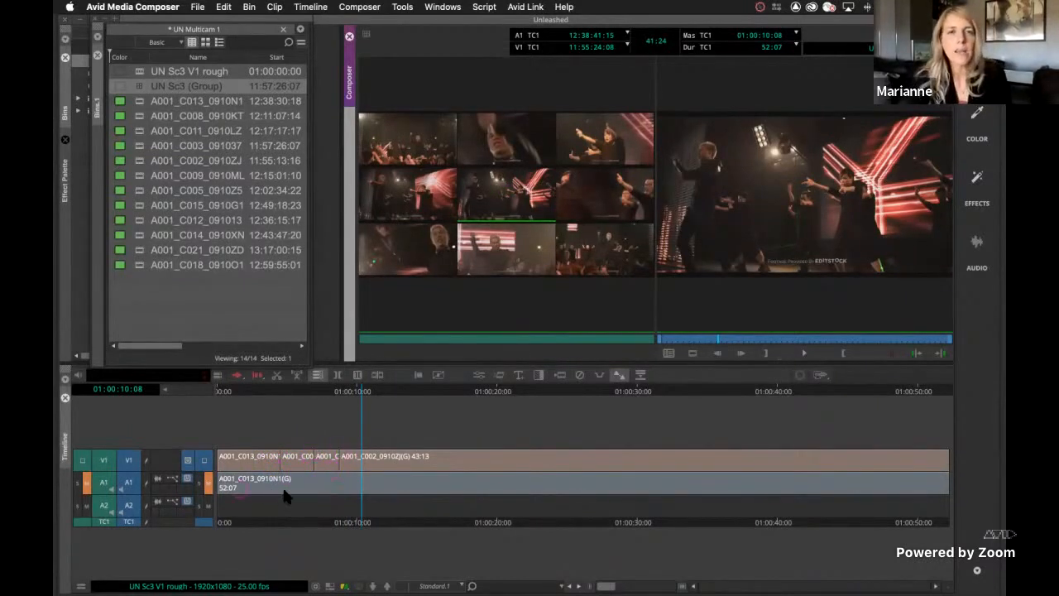
Turn on Audio Follow Video and cut live from 01:00:10:08 to A001_C005_0910Z5, A001_C009_0910ML, and A001_C012_091013, stopping at 01:00:17:00
click(365, 35)
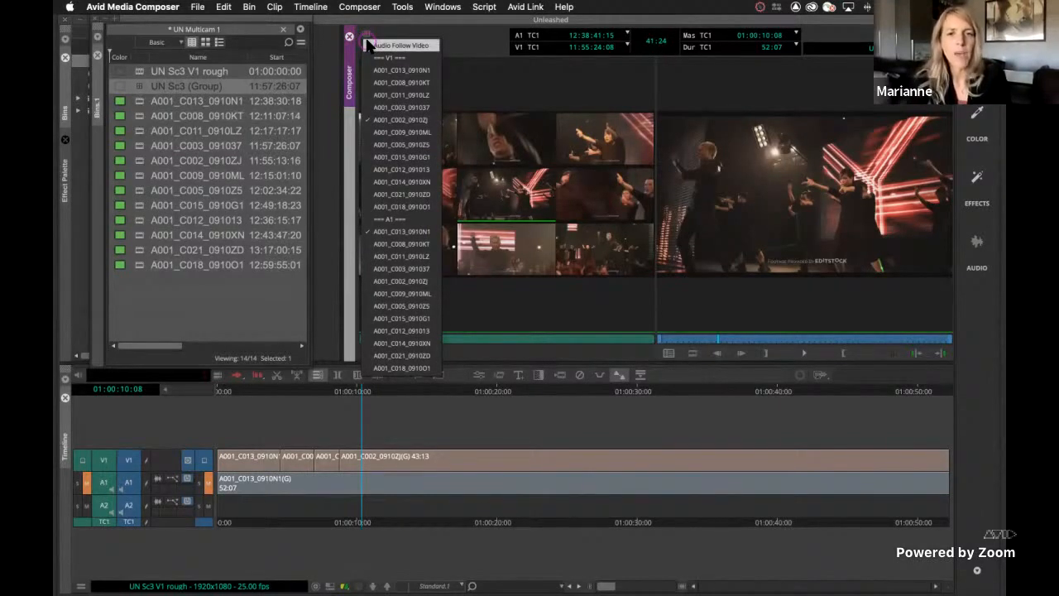
click(370, 46)
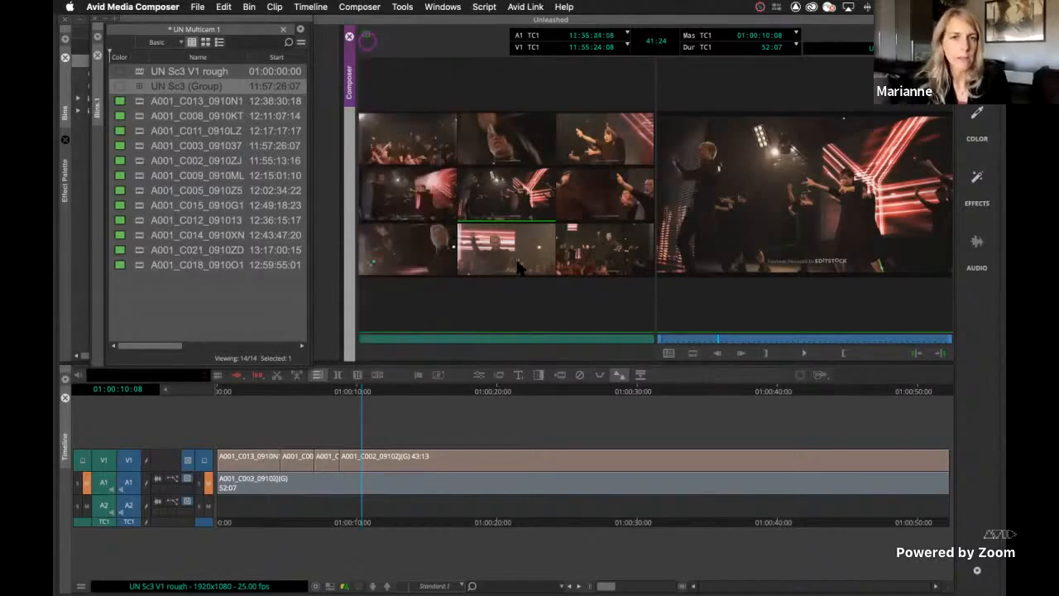
key(space)
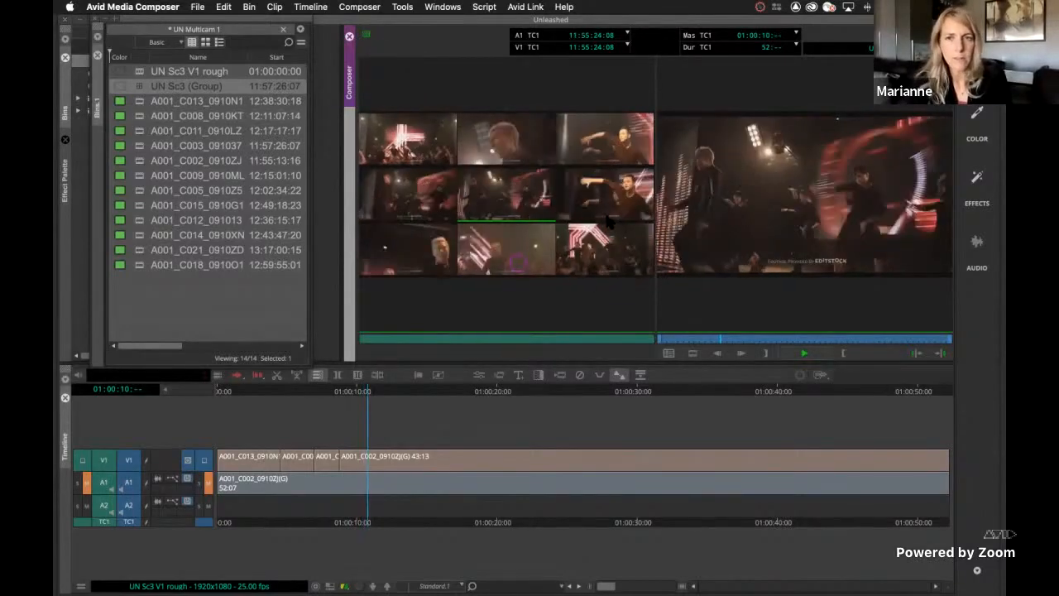
click(417, 237)
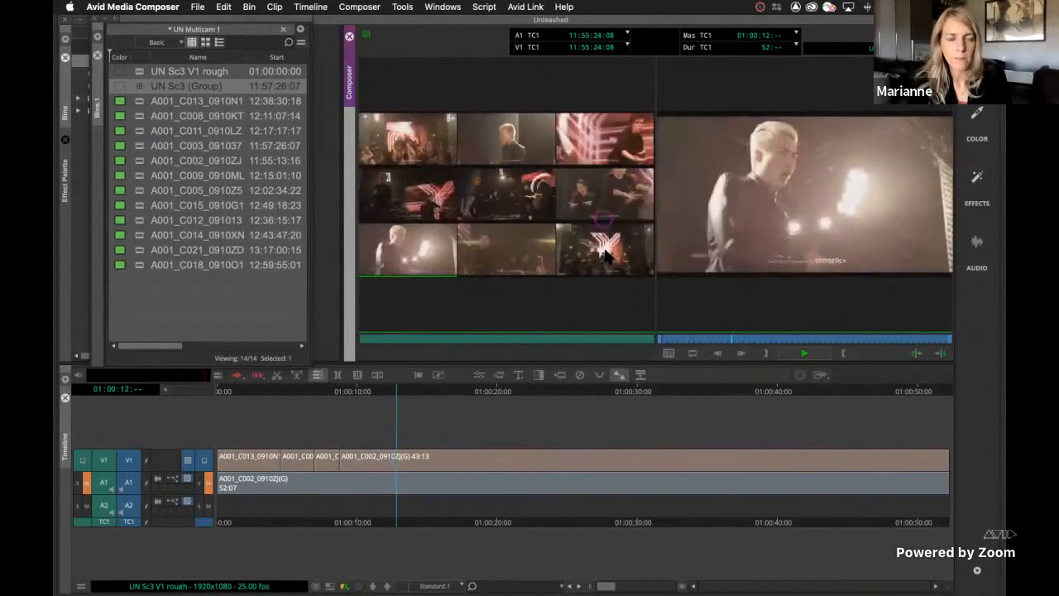
click(605, 212)
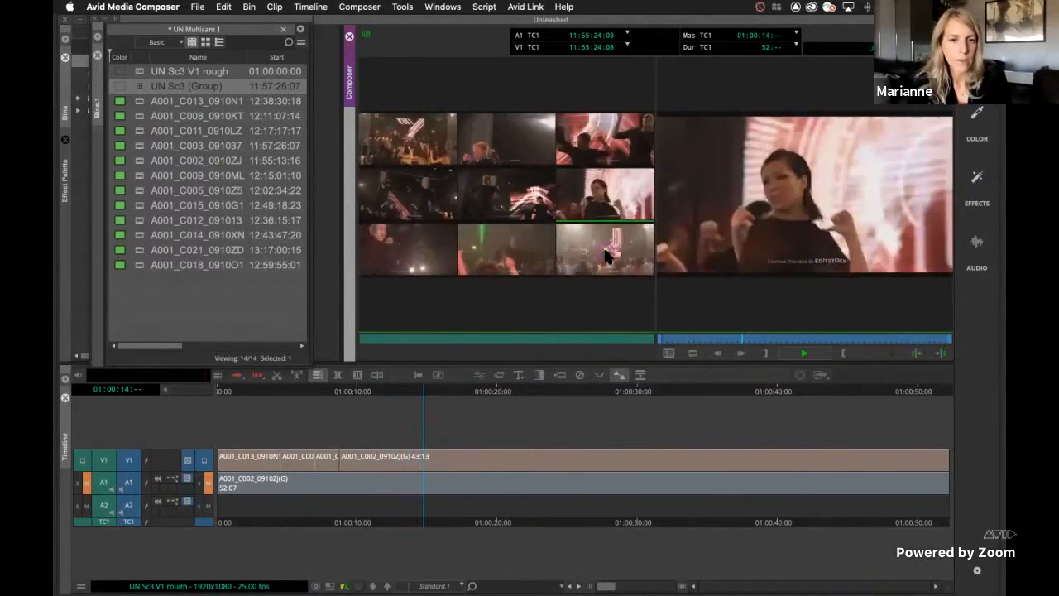
click(604, 255)
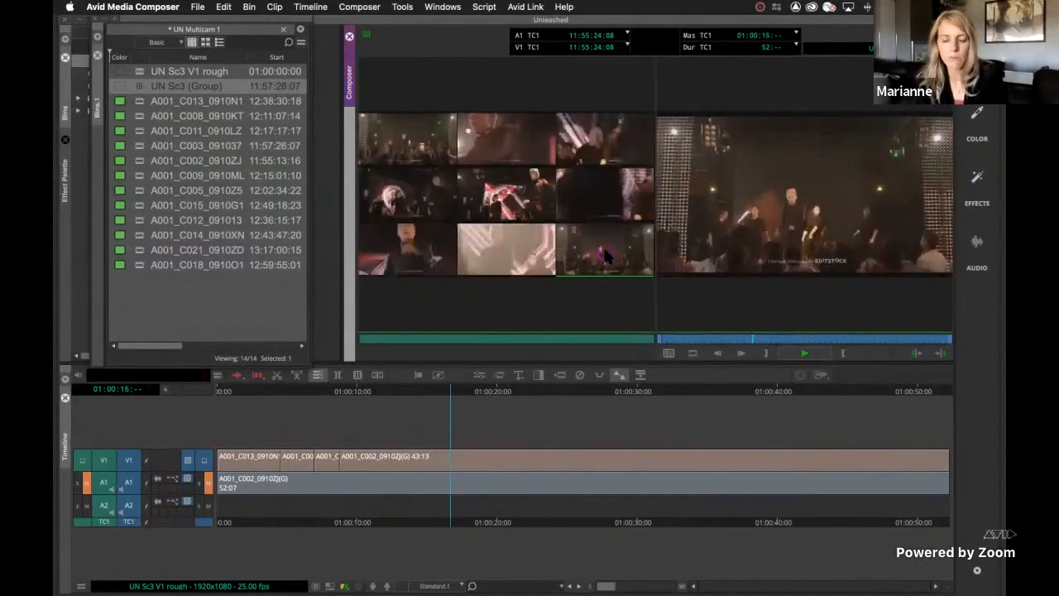
key(space)
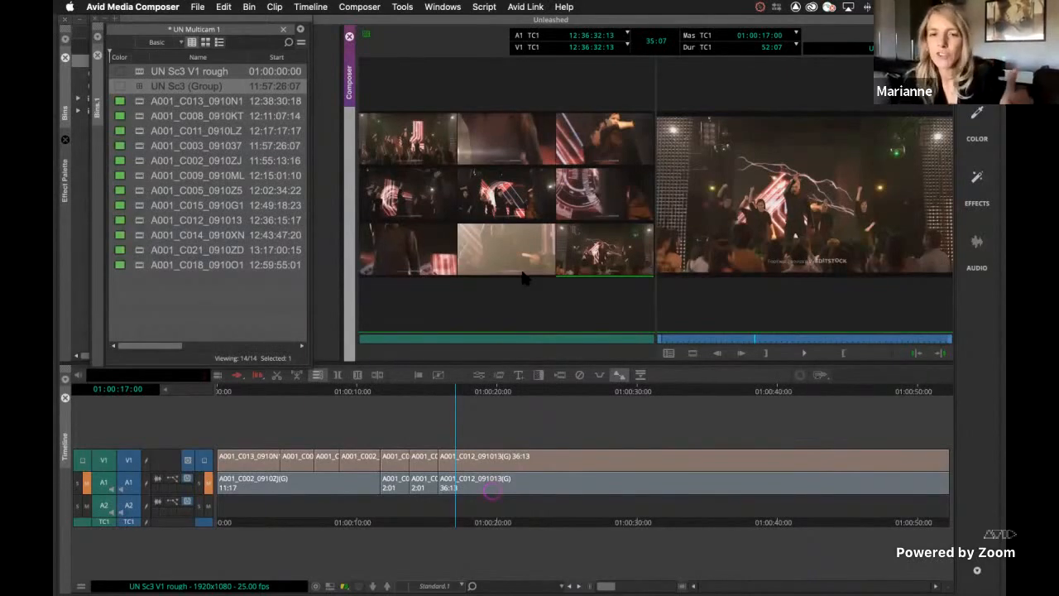
Save the UN Multicam 1 bin and leave MultiCamera mode
click(522, 357)
key(super+s)
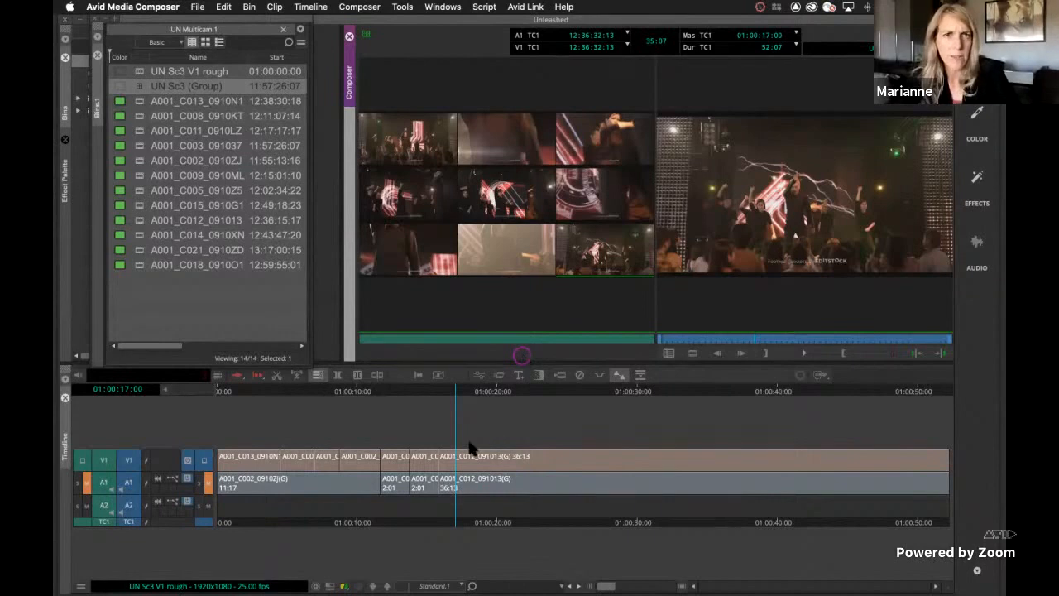
key(shift+super+m)
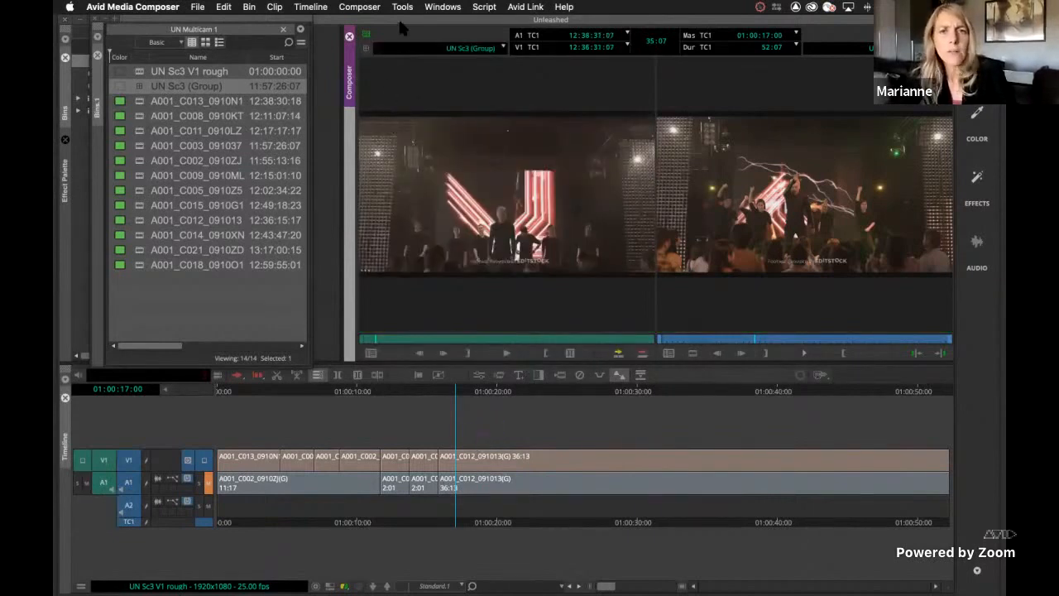
Examine the group menu above the source monitor for its Audio Follow Video option and the V1 and A1 angle choices
click(399, 99)
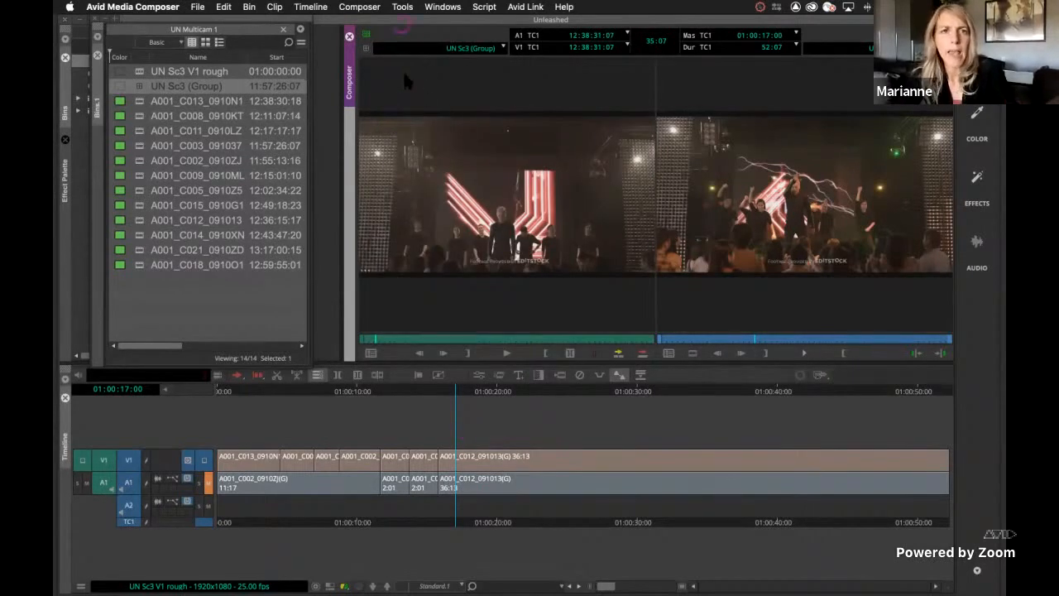
click(446, 104)
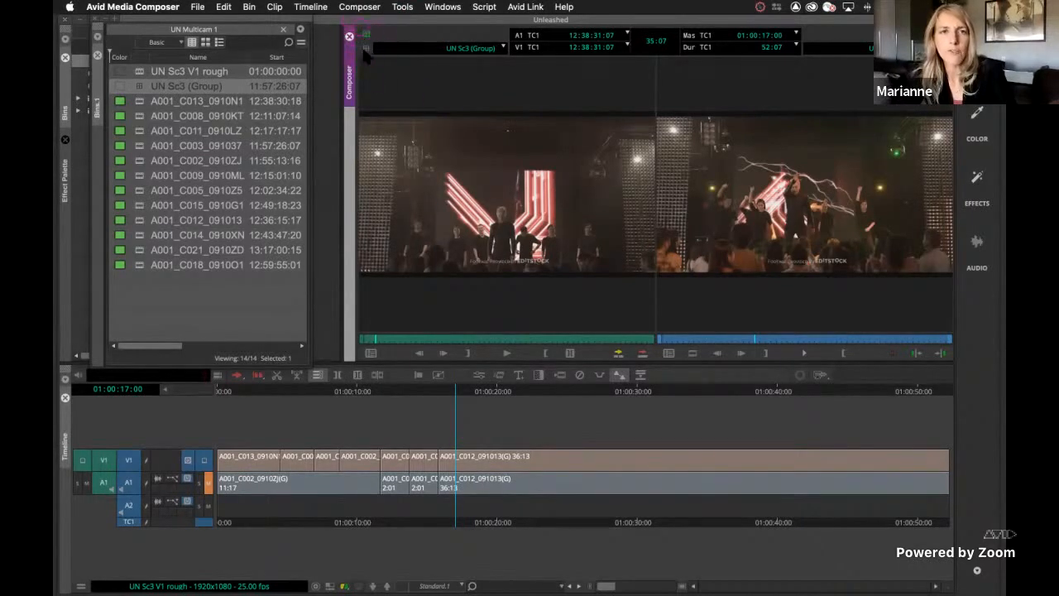
click(363, 58)
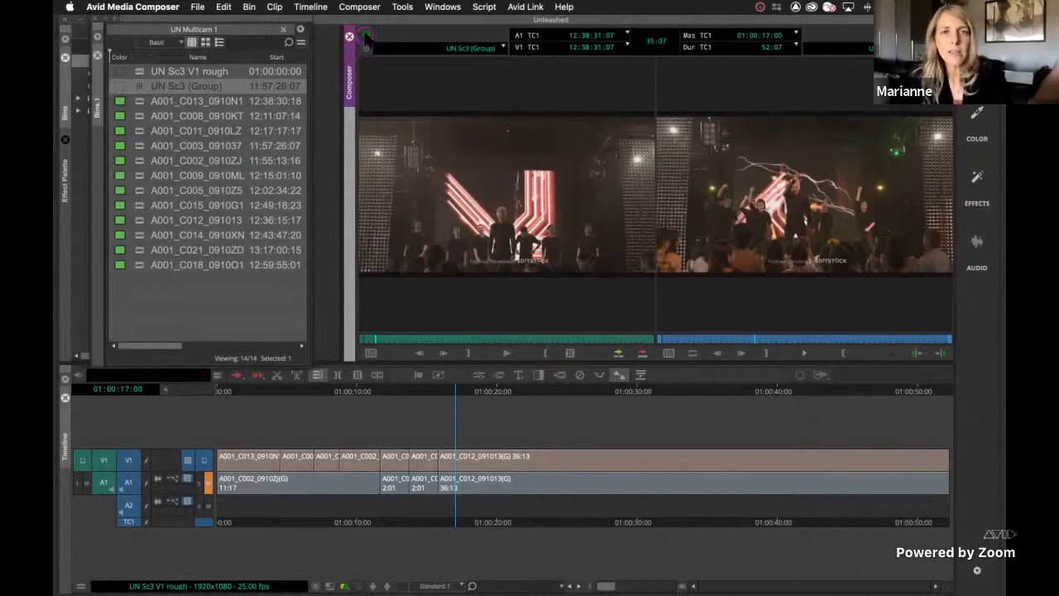
click(365, 36)
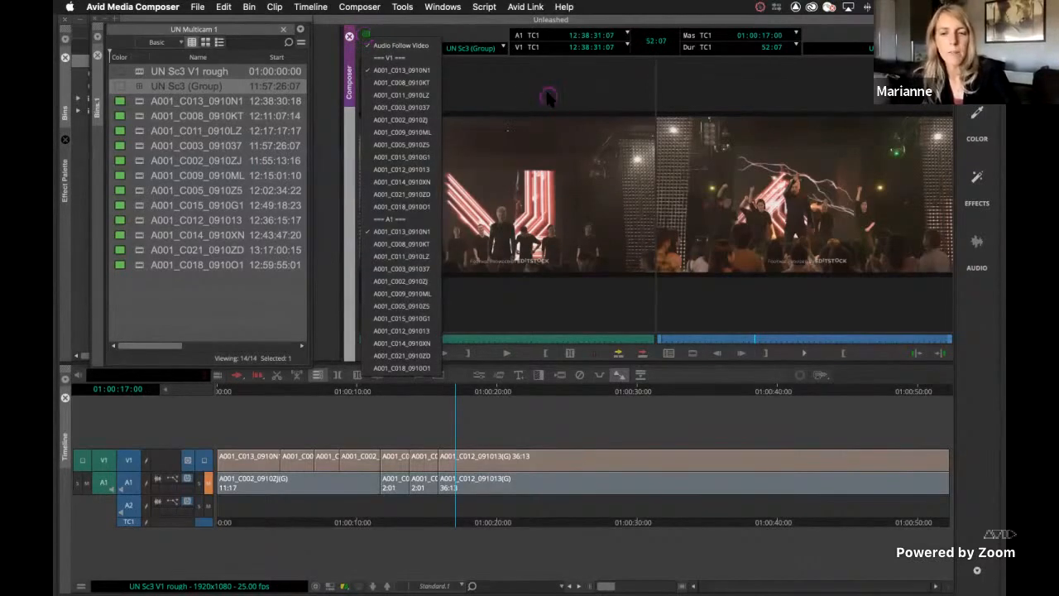
click(547, 99)
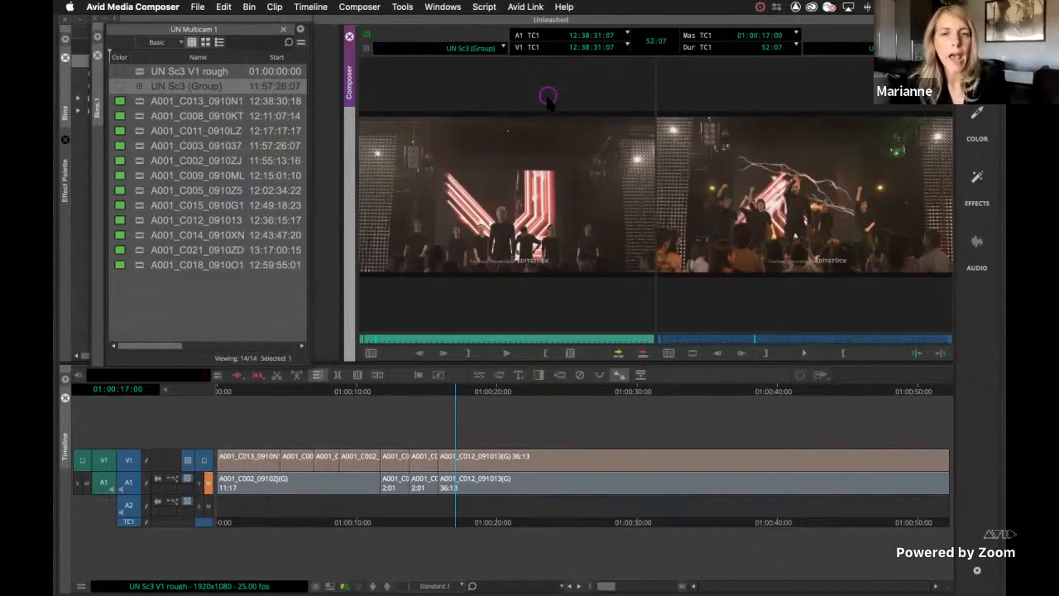
Switch the Composer's top data display to Always Display One Row of Data, and back to Always Display Two Rows of Data
key(super+=)
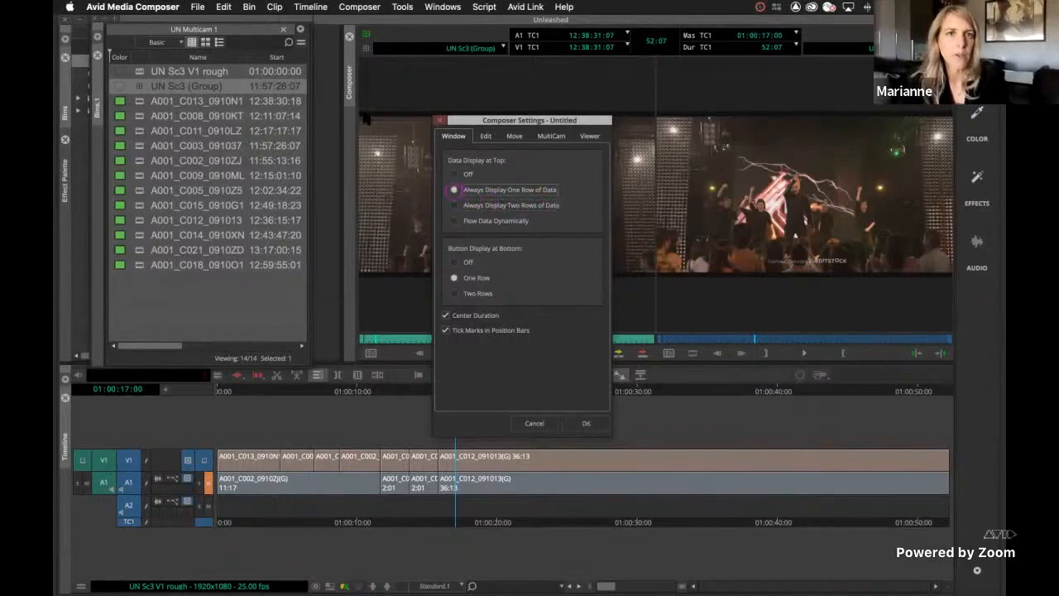
click(585, 422)
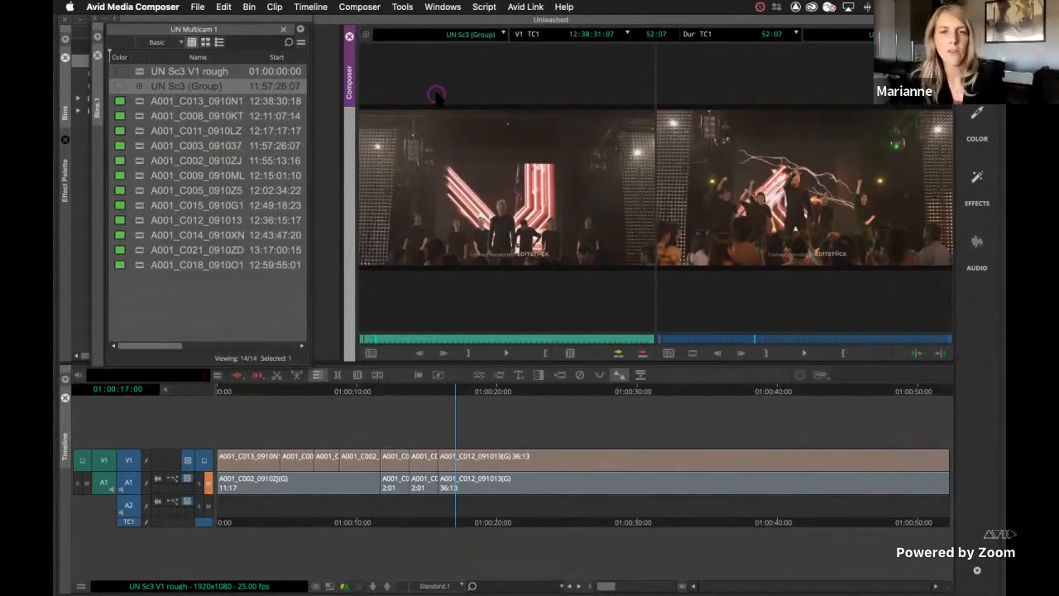
key(super+equal)
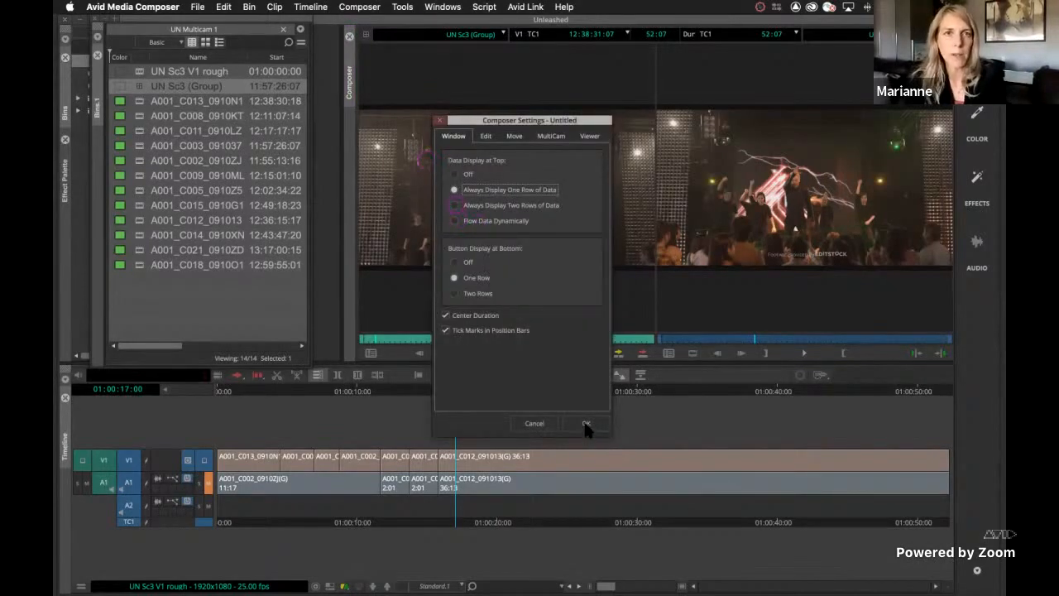
key(Down)
key(Return)
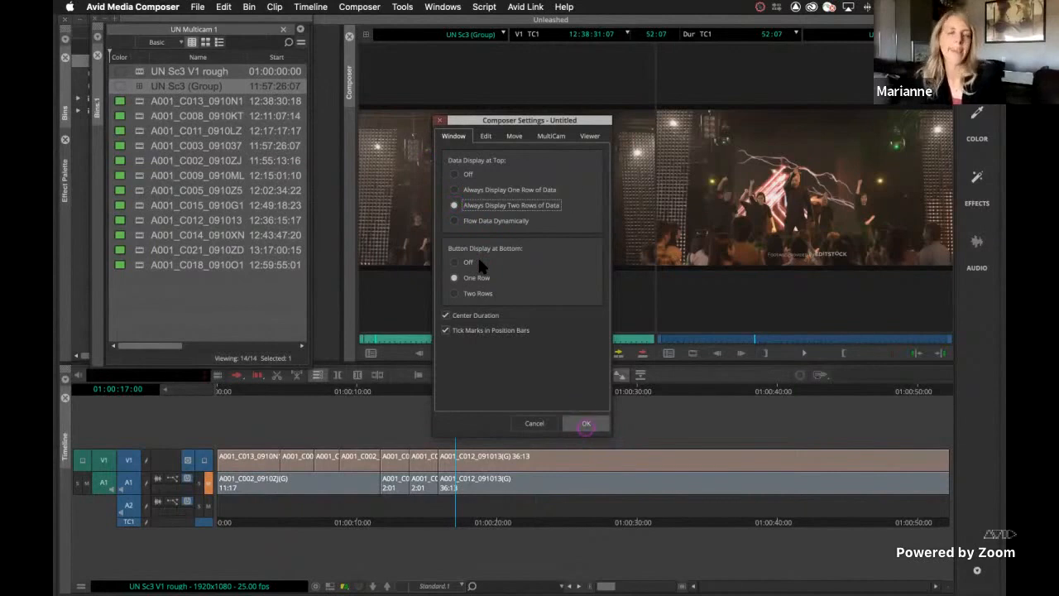
click(478, 262)
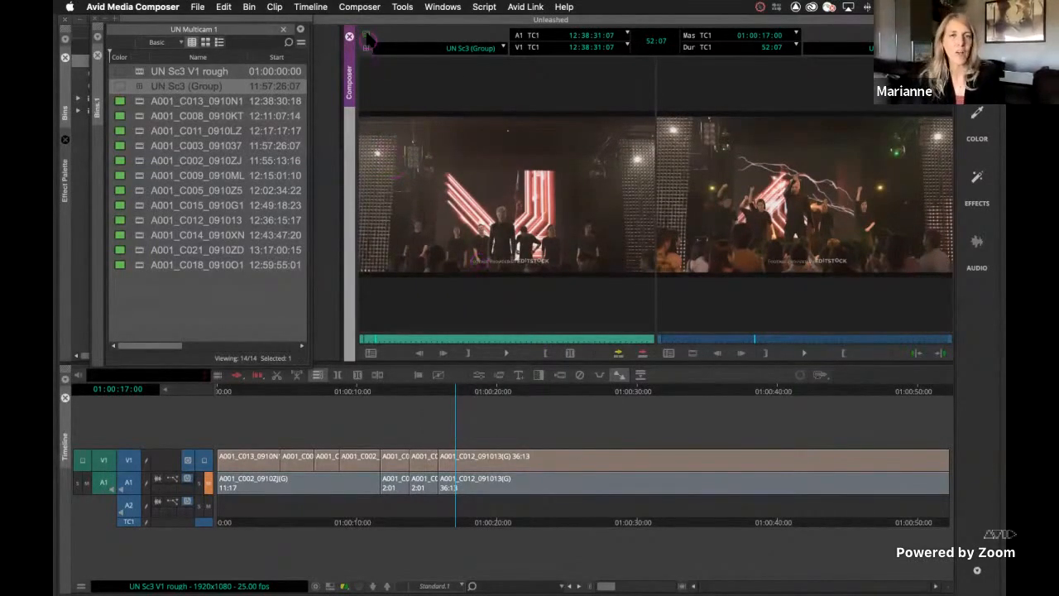
Turn off Audio Follow Video for the group clip
click(367, 38)
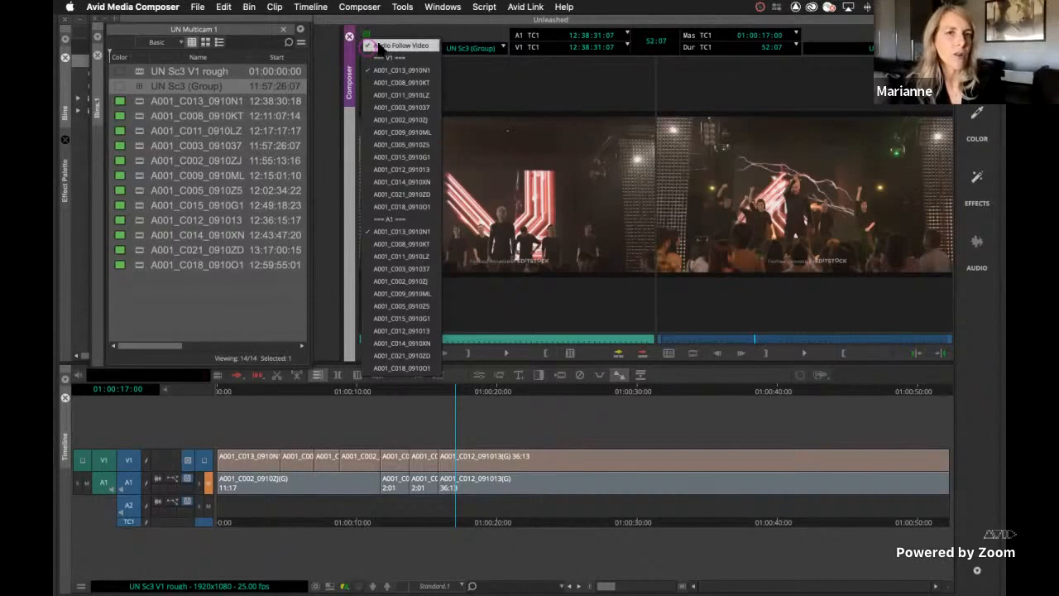
click(378, 46)
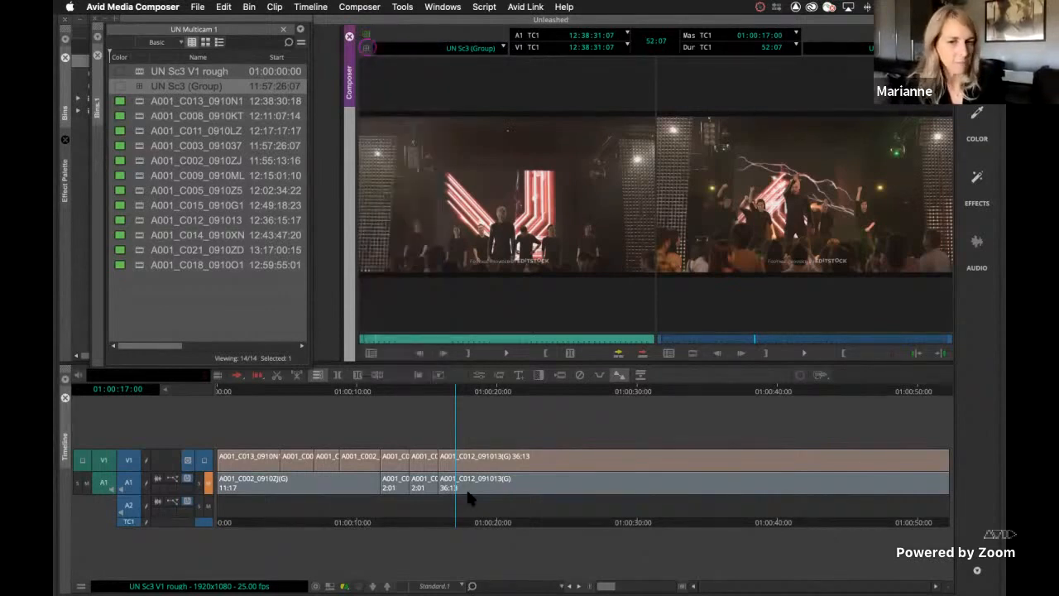
Enter MultiCamera mode with the position indicator at 01:00:20:07 and deselect the A1 and A2 record tracks
click(501, 524)
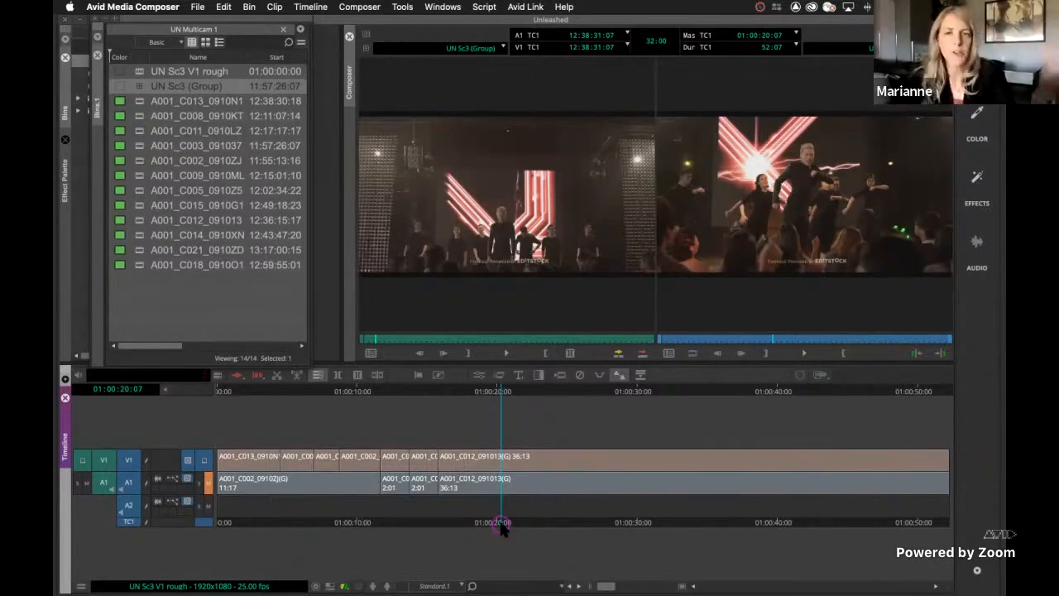
key(super+shift+m)
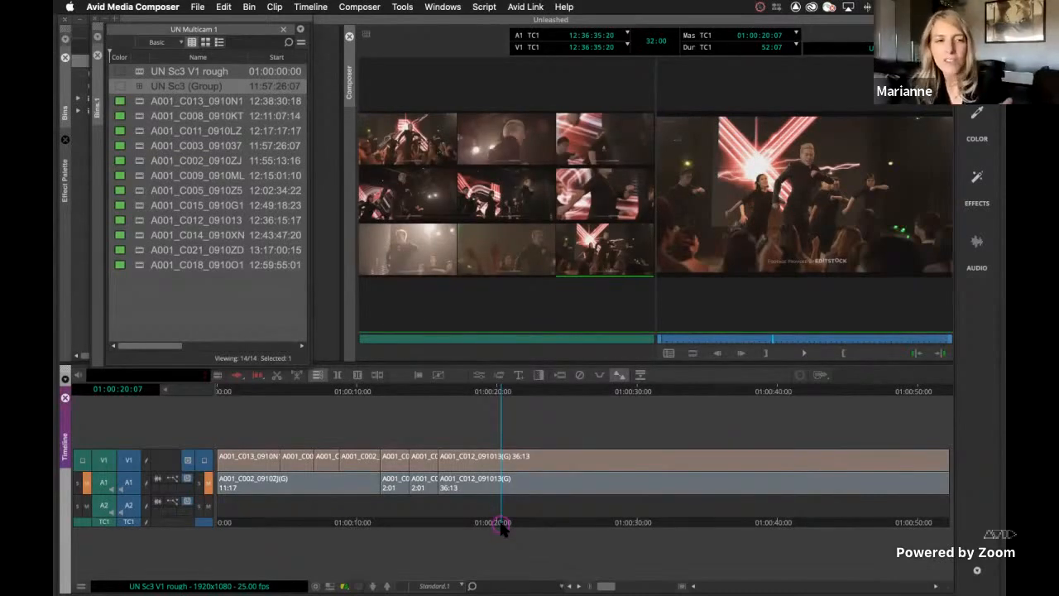
click(128, 482)
click(127, 504)
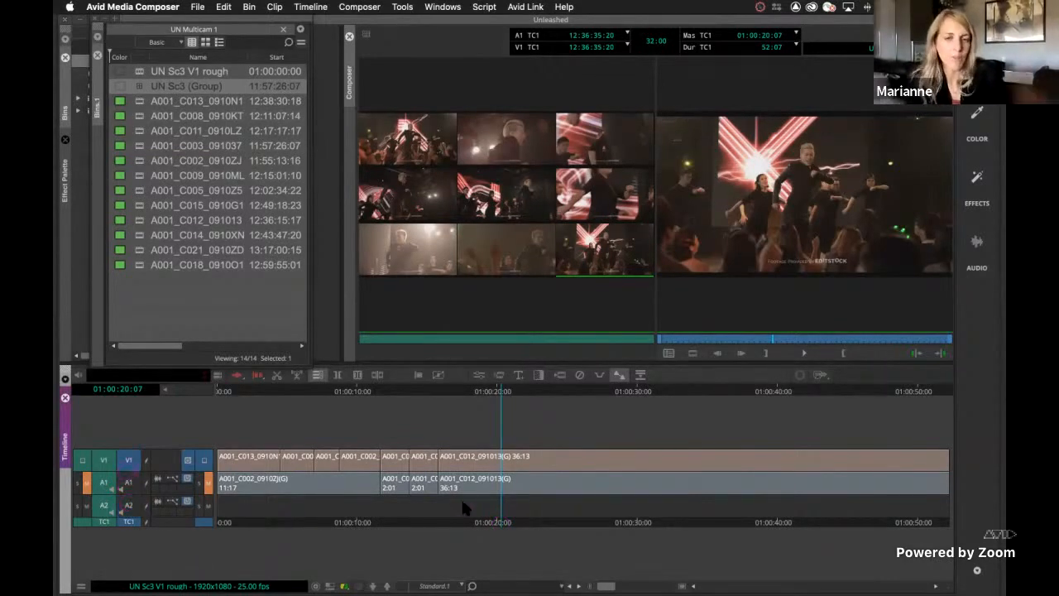
Play to 01:00:26:24 and switch the last segment's video to the A001_C008_0910KT angle
key(space)
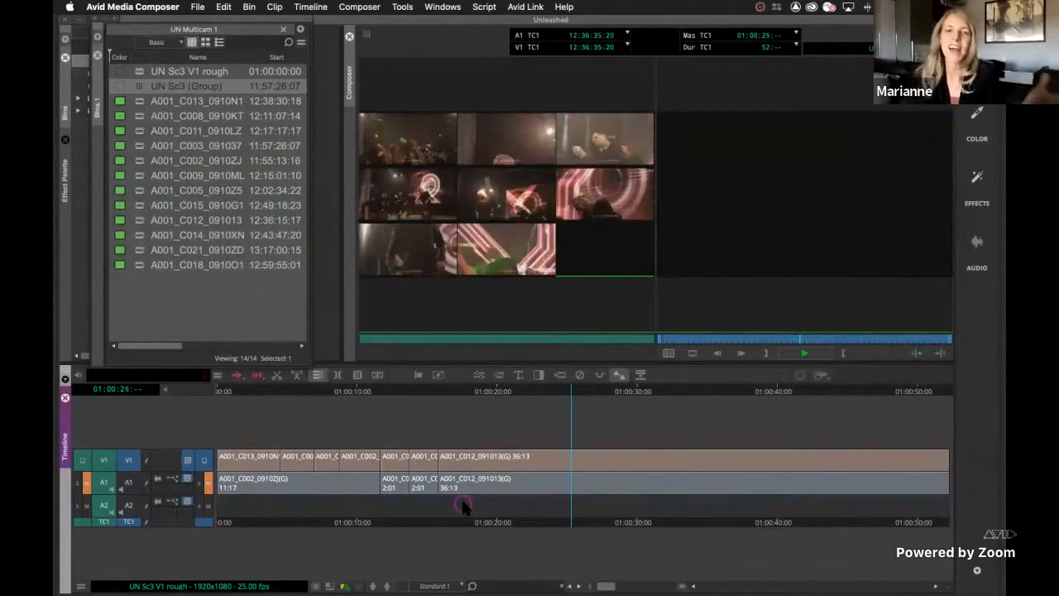
key(space)
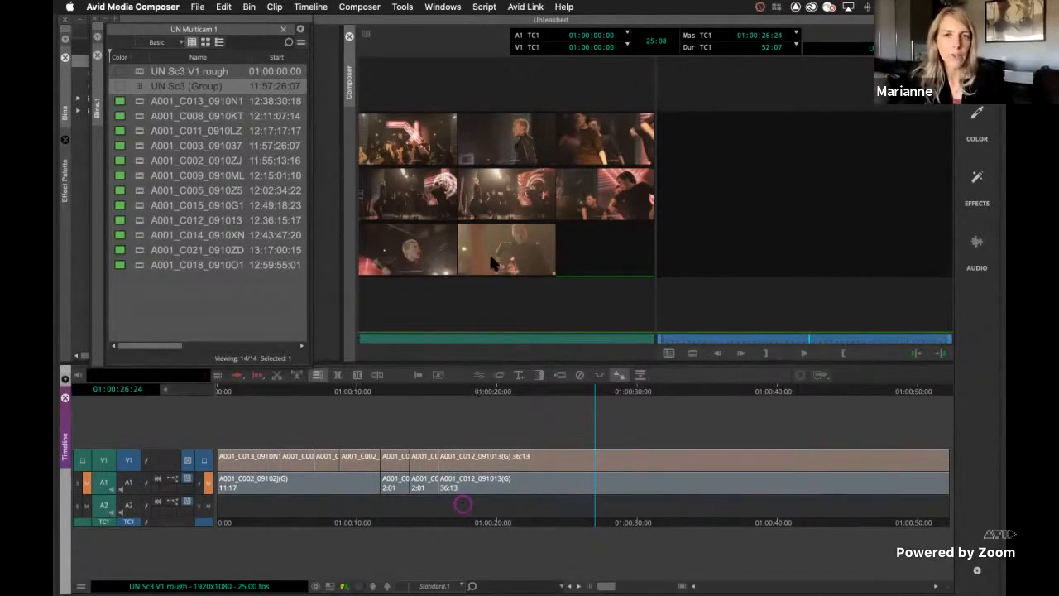
click(499, 154)
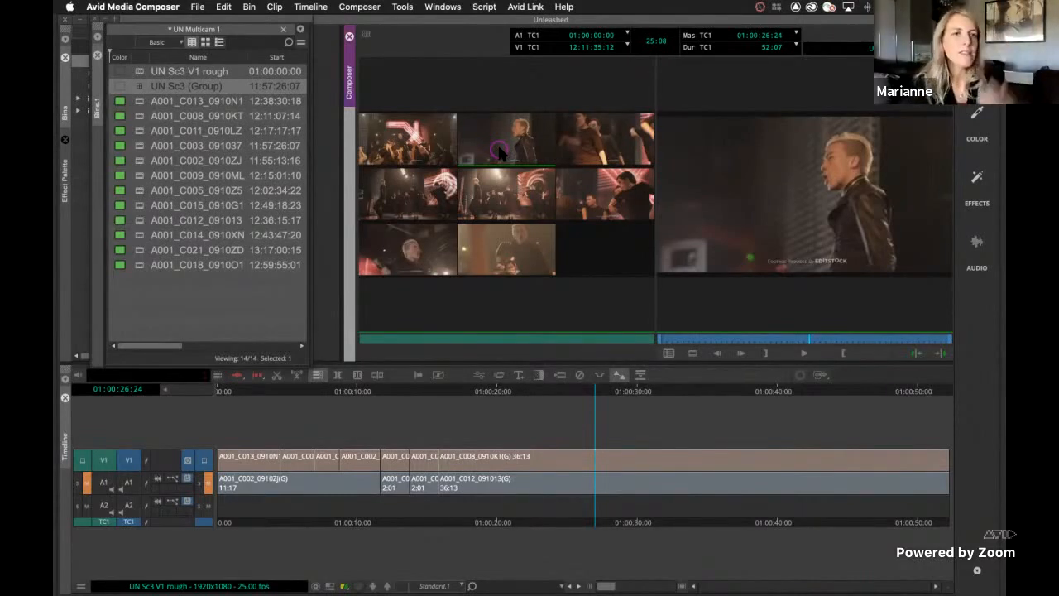
Commit the multicam edits of the UN Sc3 V1 rough sequence and accept creating a copy
click(140, 71)
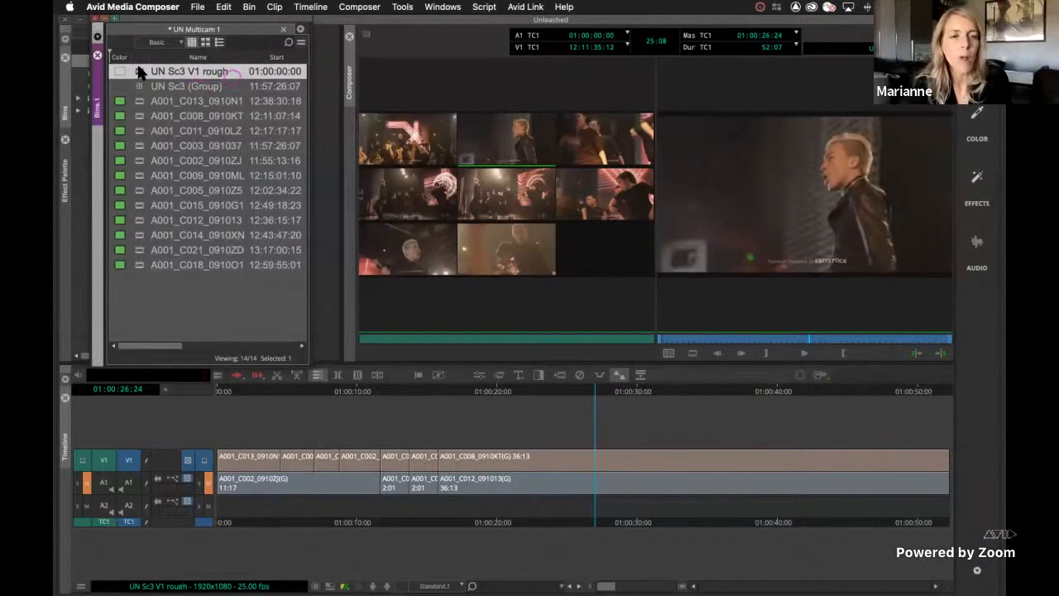
right_click(139, 71)
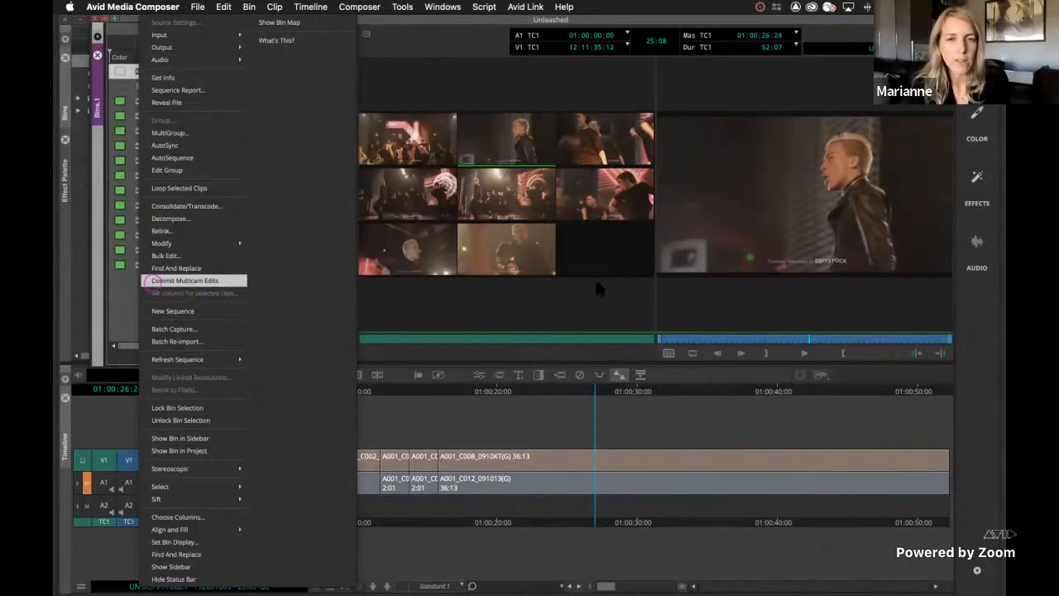
click(153, 282)
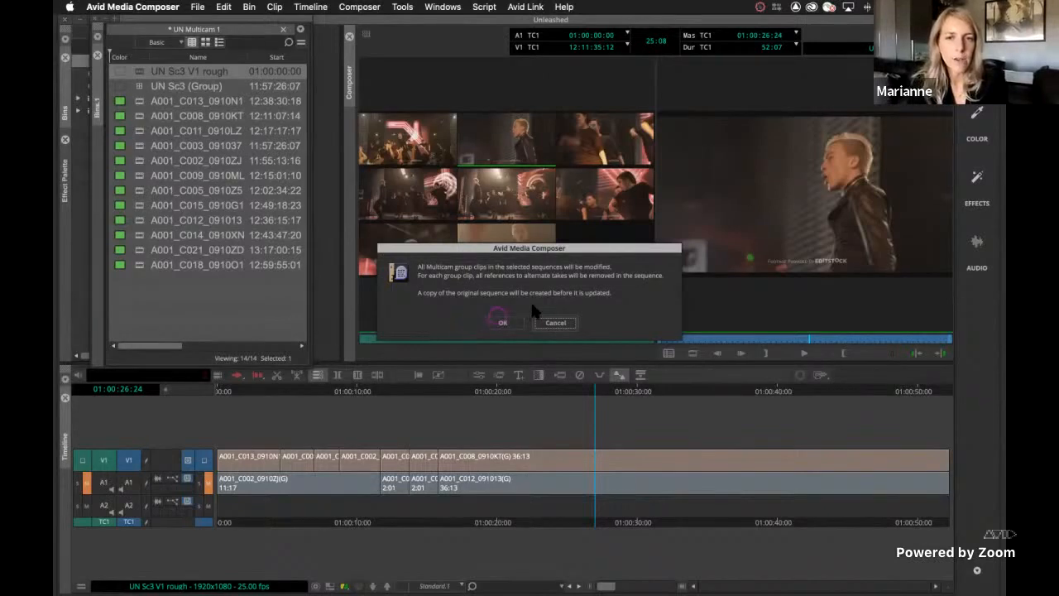
click(495, 323)
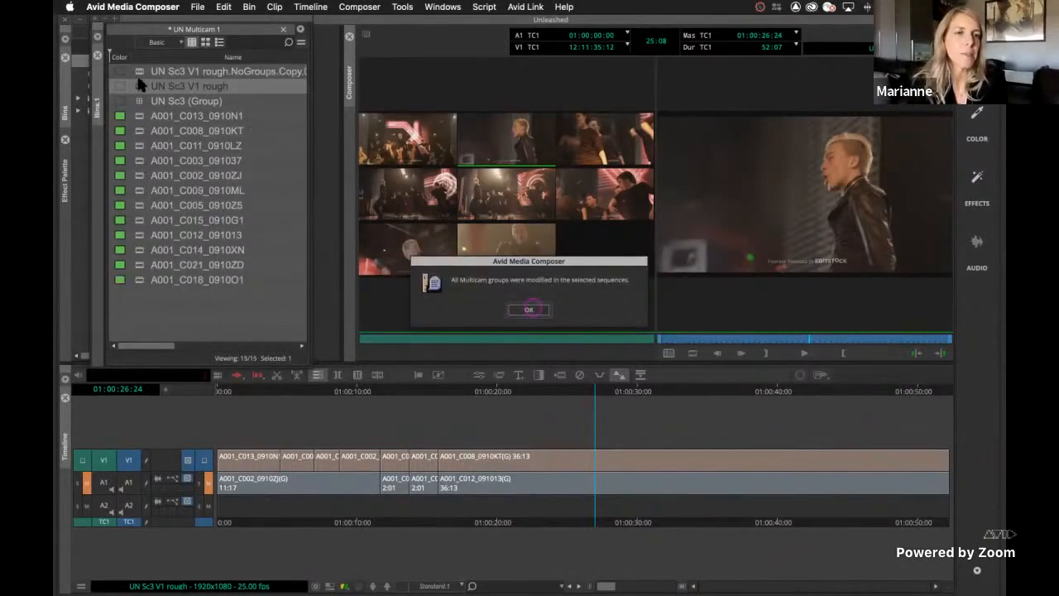
key(Return)
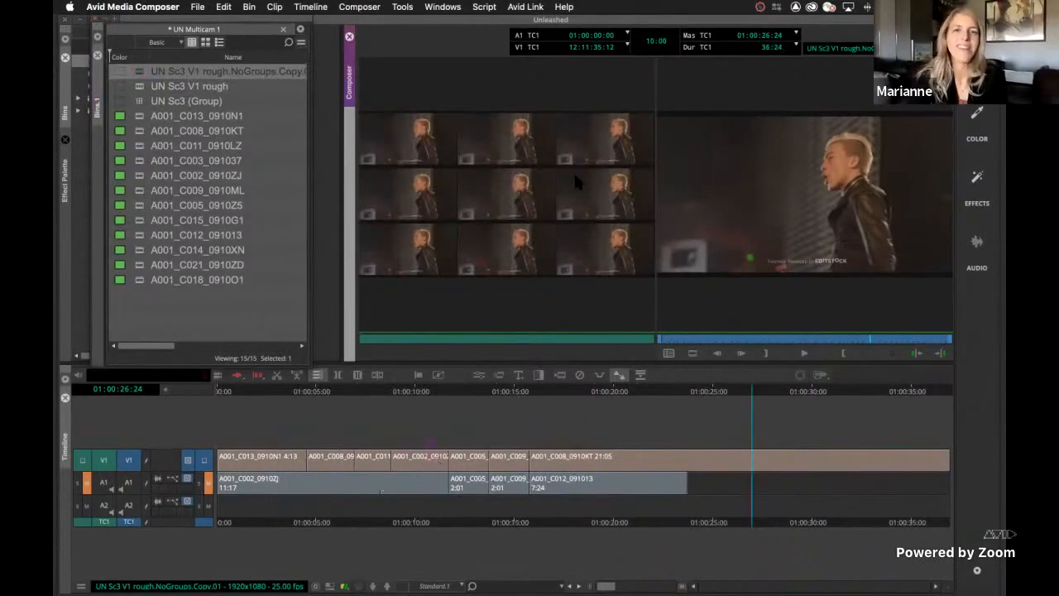
Try to switch angles around 01:00:10:00 in the committed copy, and reload the original UN Sc3 V1 rough sequence
click(432, 477)
drag(432, 477, 415, 477)
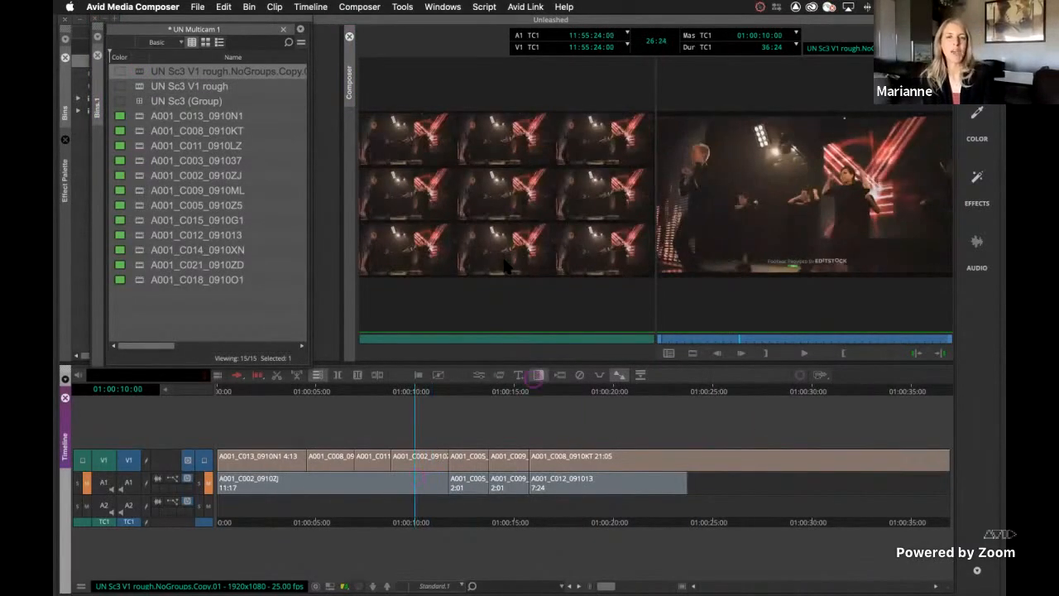
click(507, 263)
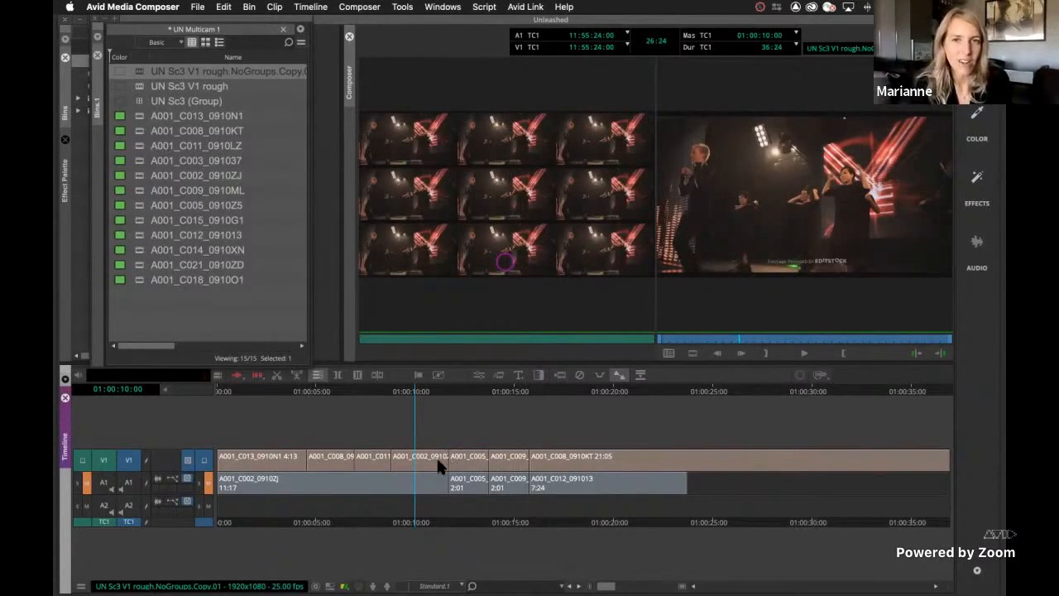
click(372, 456)
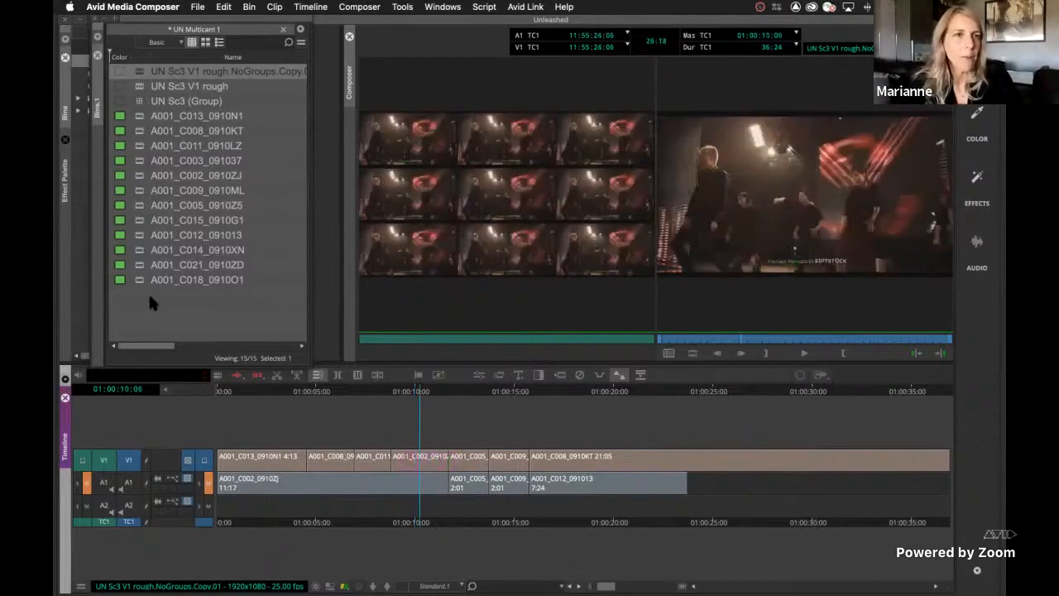
double_click(136, 86)
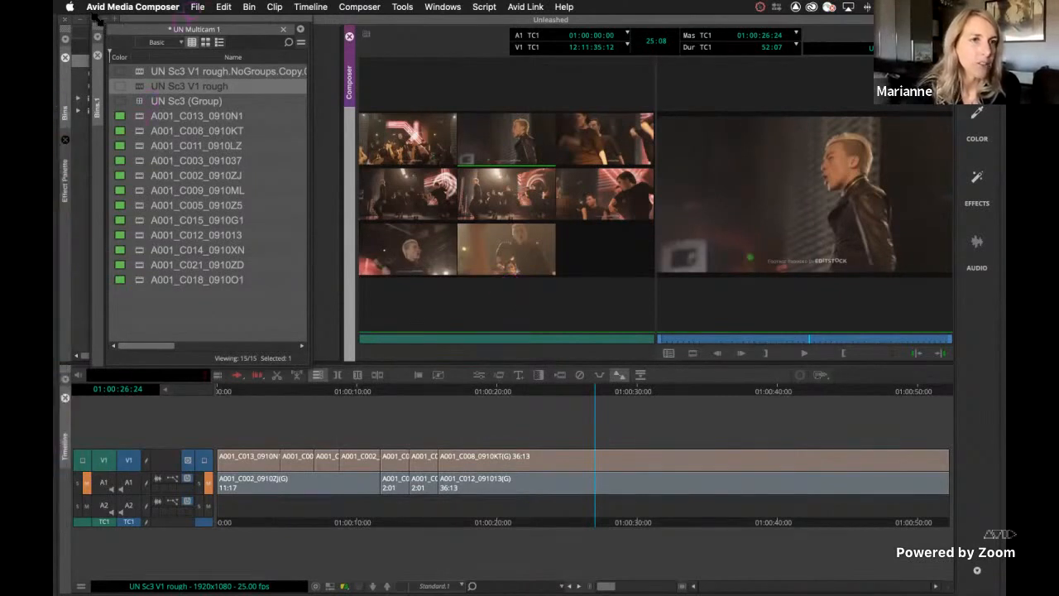
Close the UN Multicam 1 bin, open the UN Multicam 3 bin and look through its clips
click(96, 56)
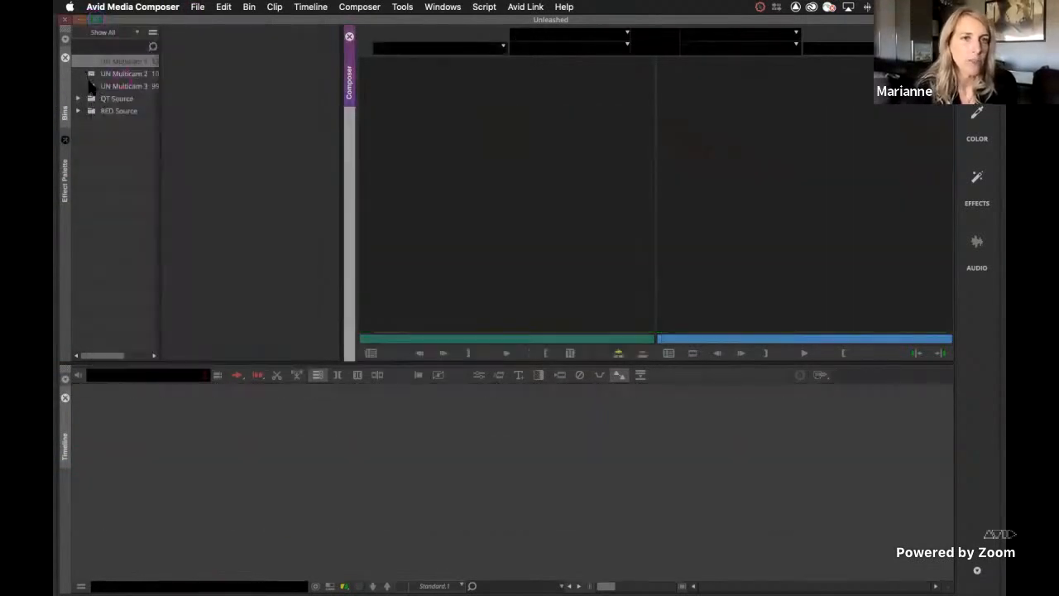
double_click(92, 86)
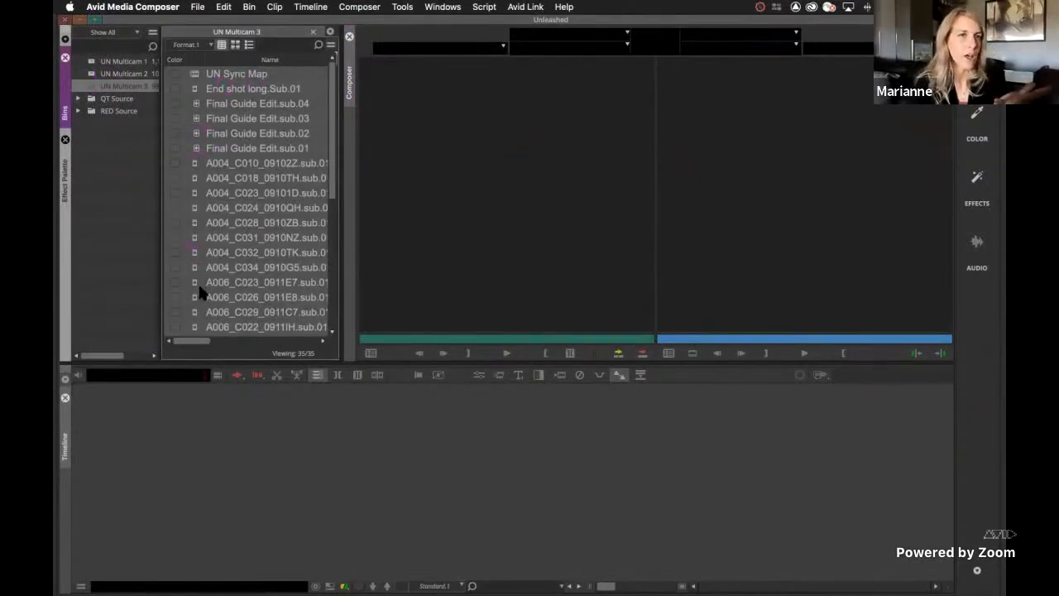
scroll(201, 291, down, 1)
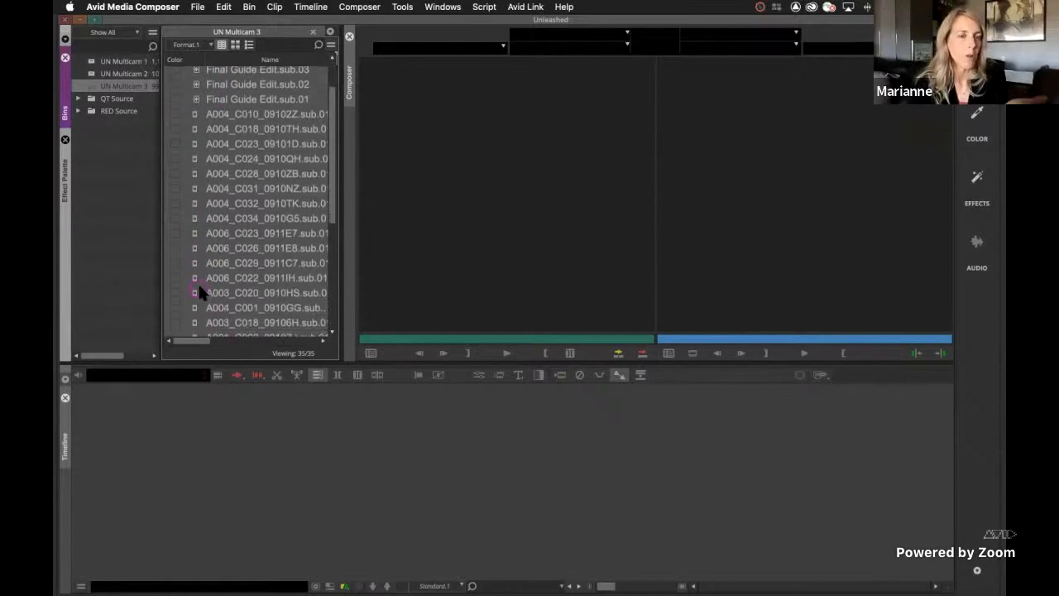
scroll(201, 292, up, 3)
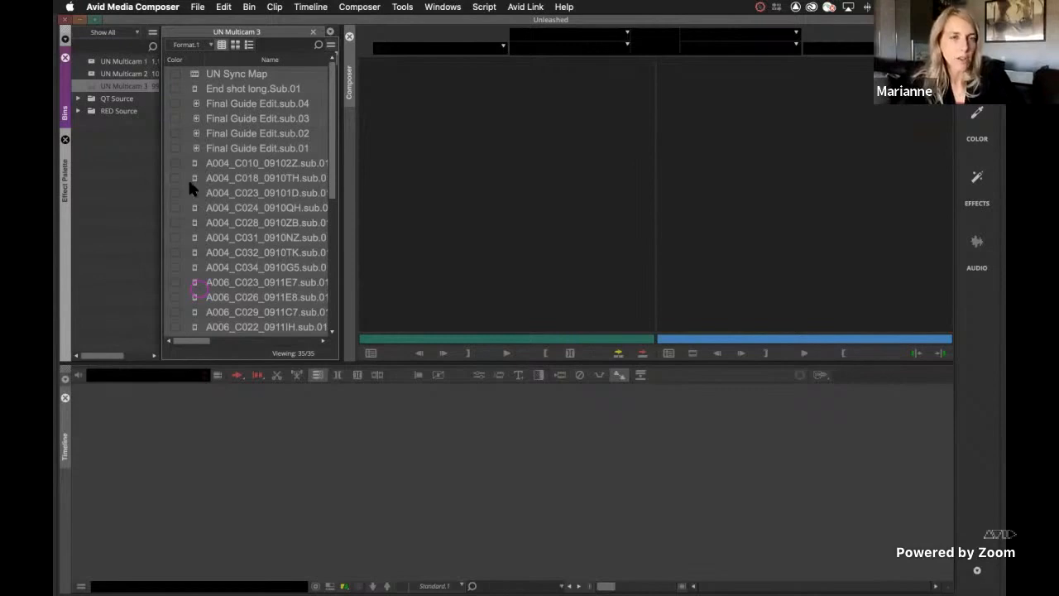
key(super+a)
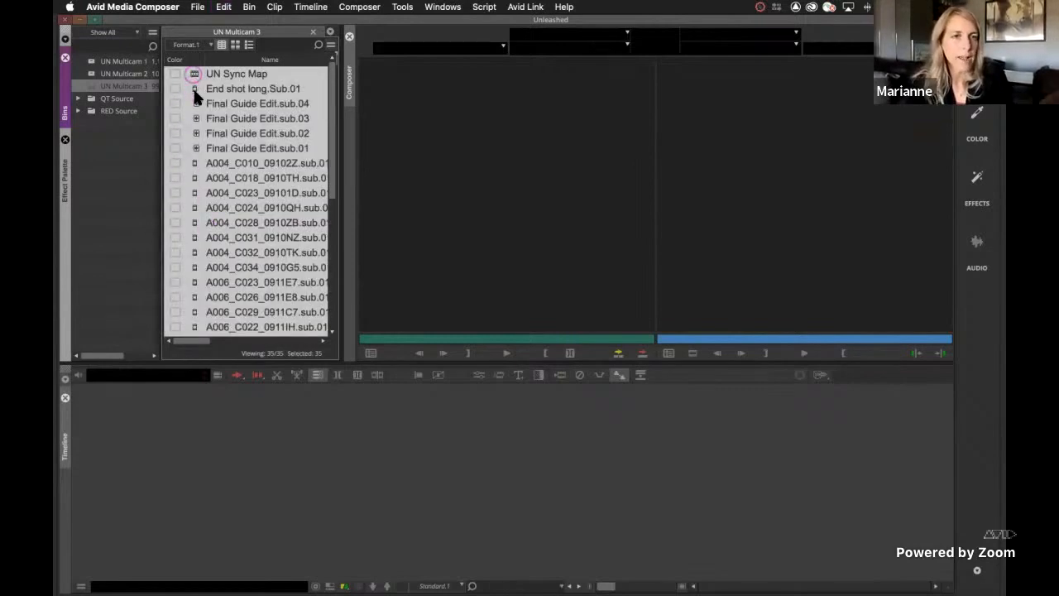
right_click(204, 139)
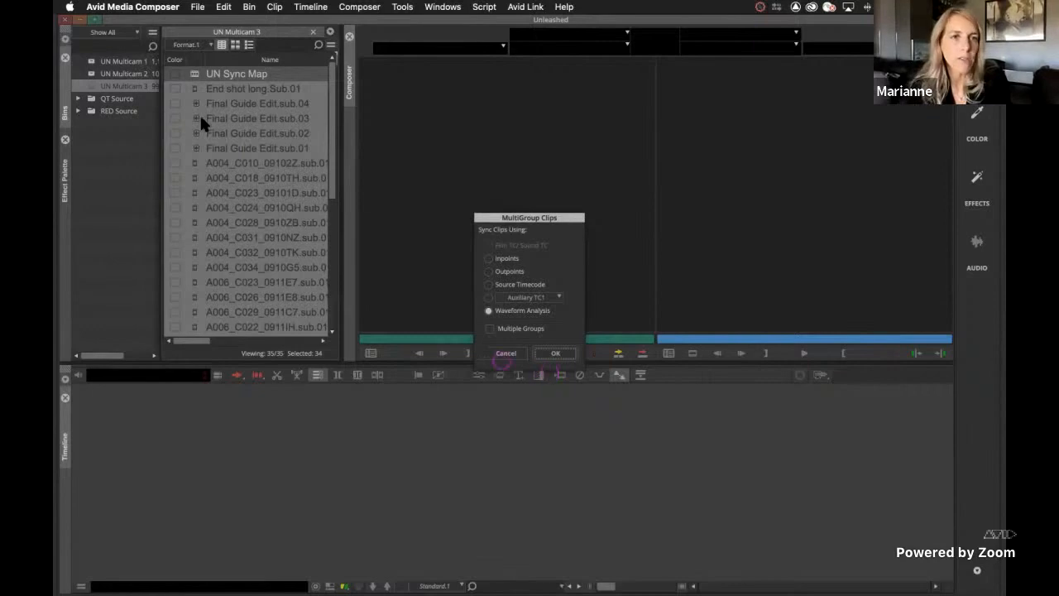
click(506, 352)
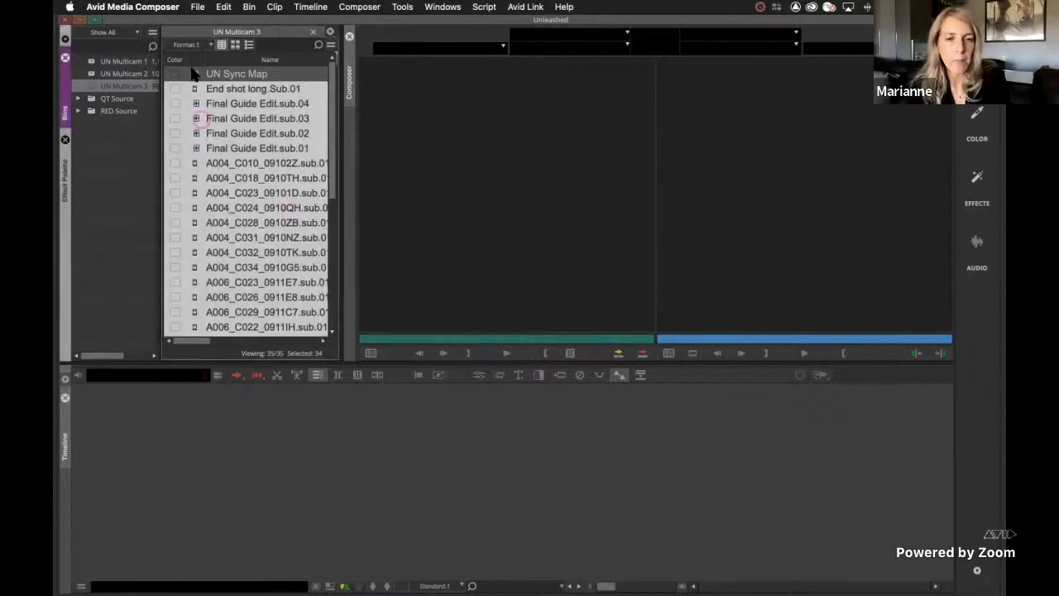
Load the UN Sync Map sequence, enlarge the Timeline, and inspect its stacked clips over the Final Guide Edit audio sections
click(191, 73)
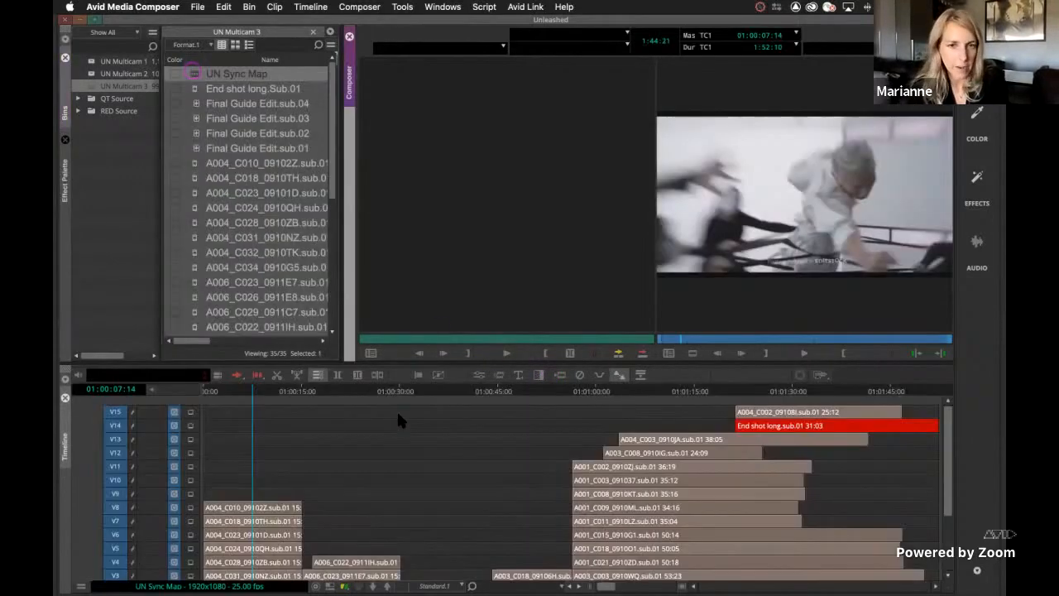
scroll(399, 416, down, 5)
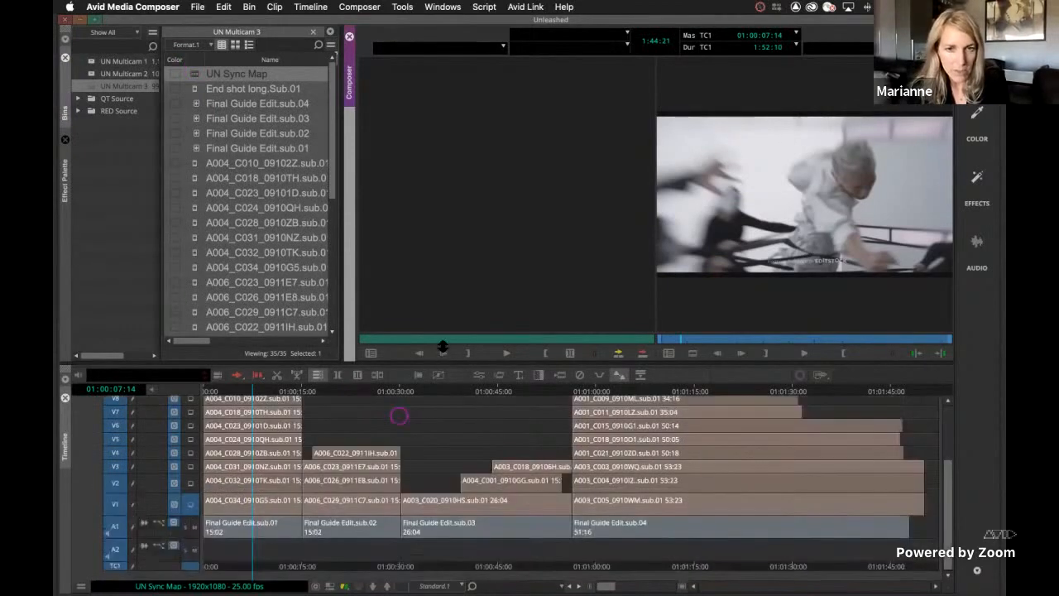
drag(442, 362, 441, 307)
click(432, 422)
click(246, 564)
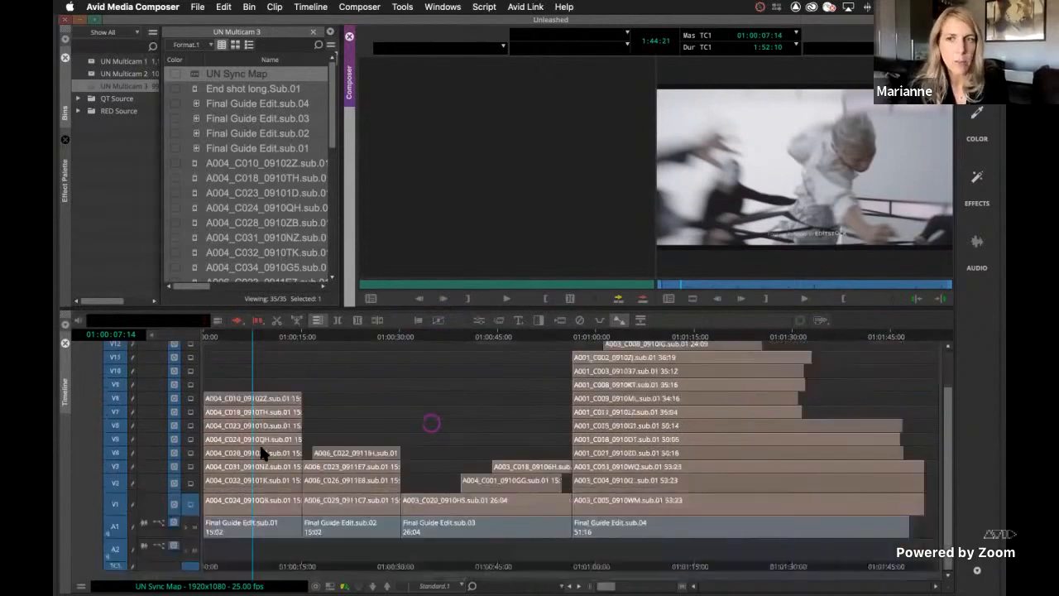
key(Up)
click(259, 443)
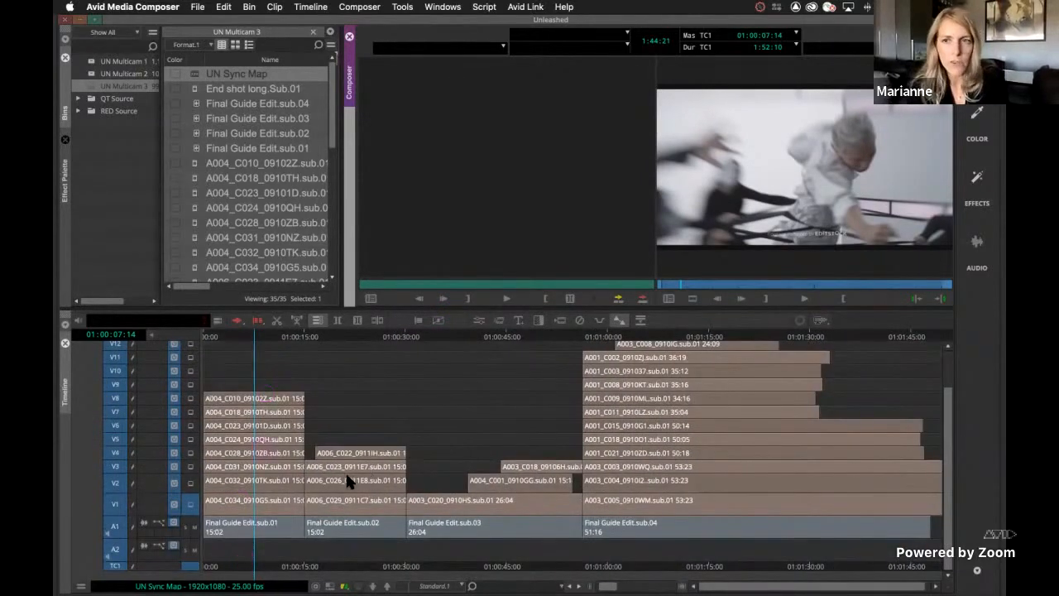
click(531, 497)
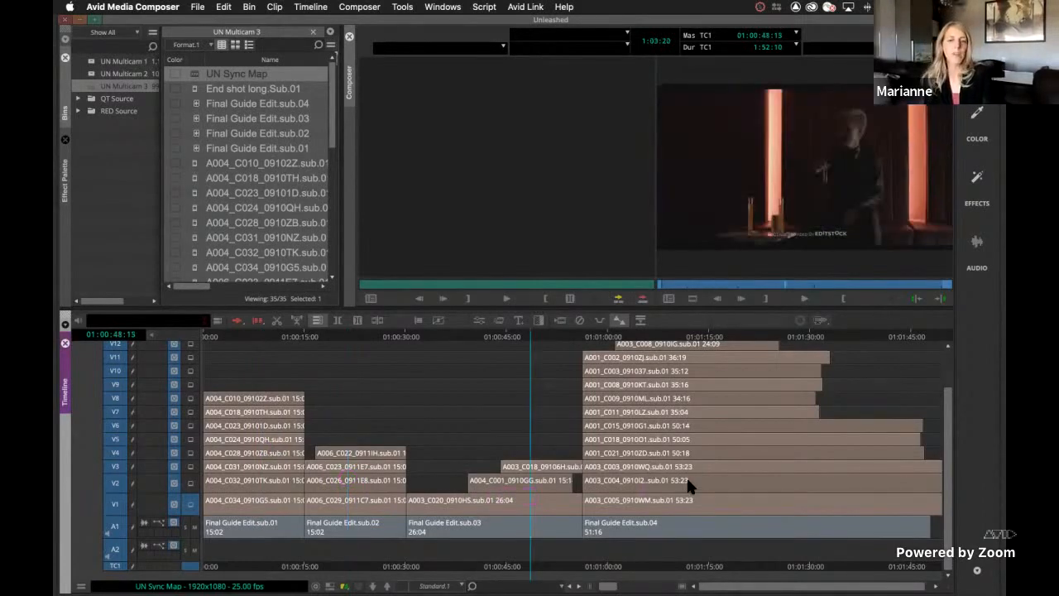
click(687, 479)
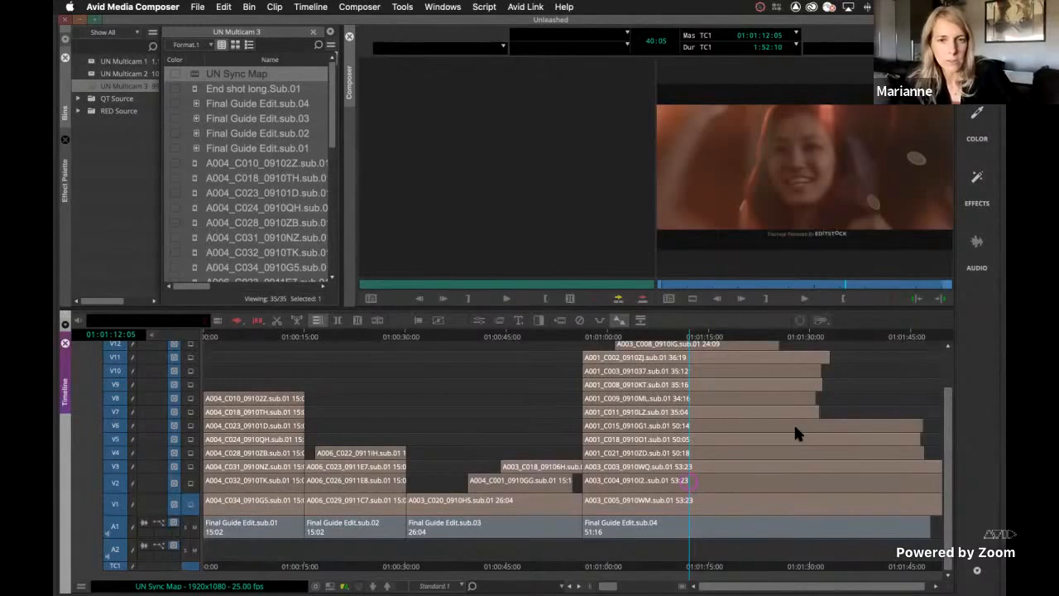
Mark the whole UN Sync Map sequence from start to end and create a group from it
click(753, 434)
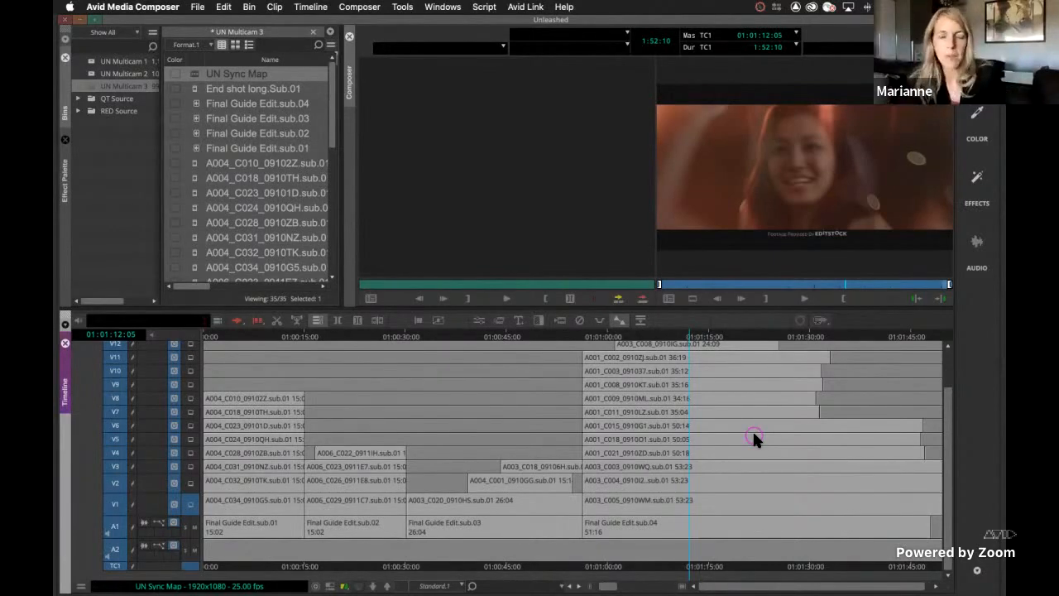
right_click(763, 164)
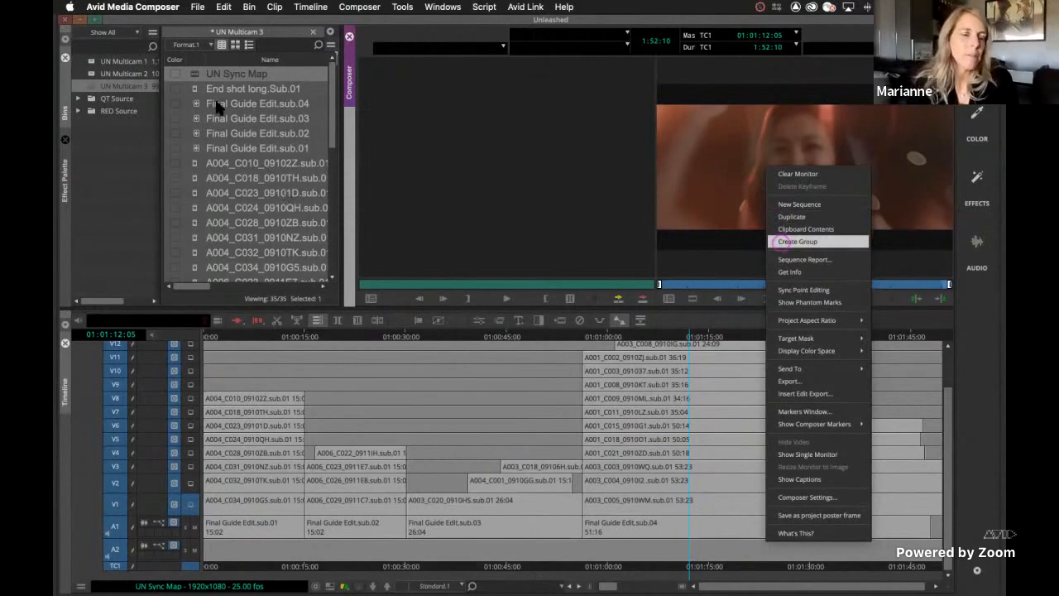
click(781, 242)
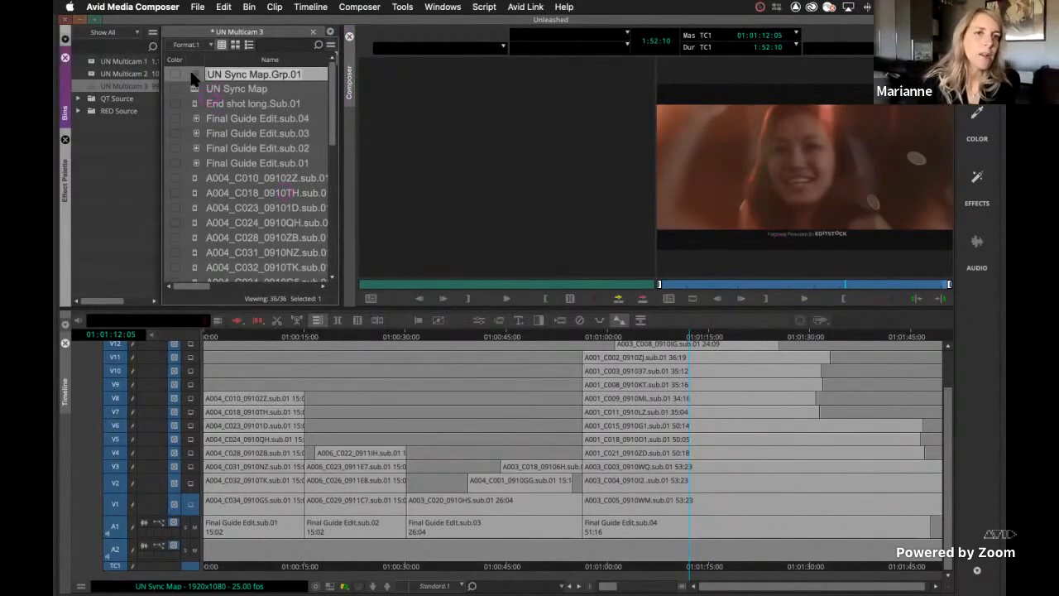
Clear the loaded sequence, open UN Sync Map.Grp.01 with Edit Group, and inspect its synced clips at several points along the Timeline
click(195, 75)
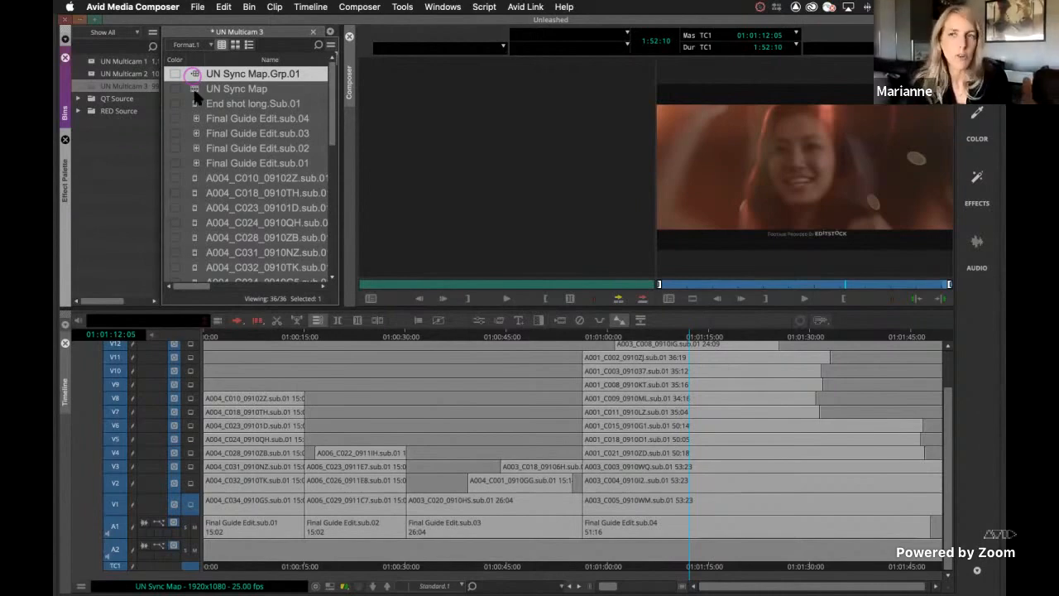
click(194, 75)
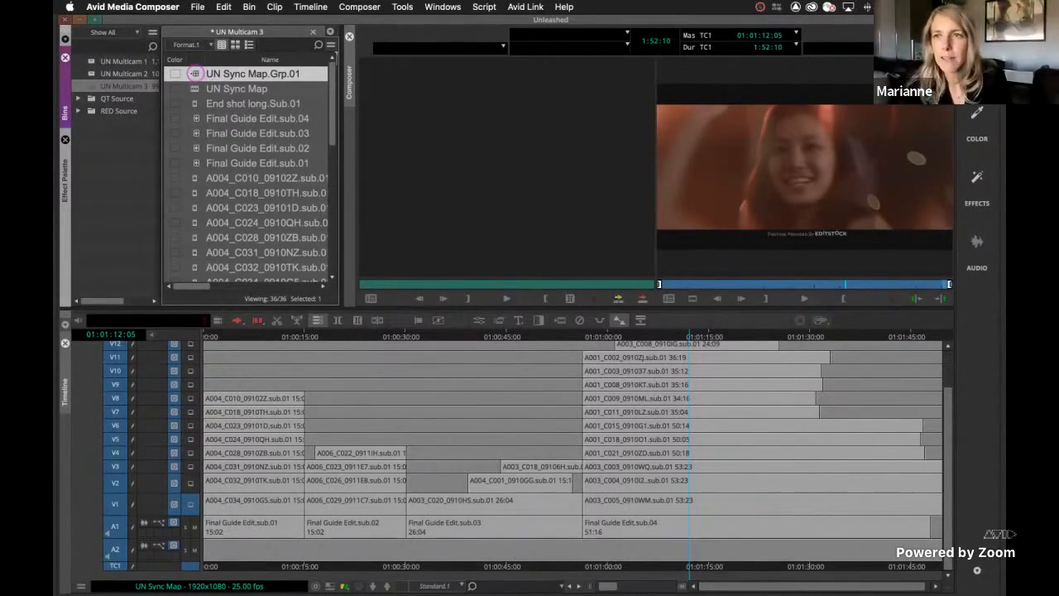
click(865, 48)
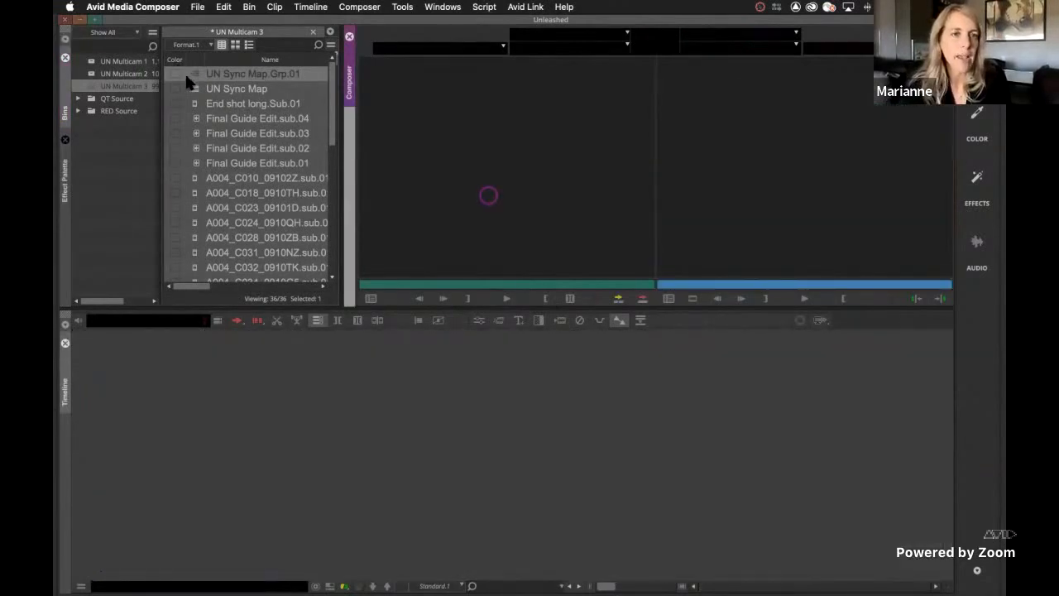
click(192, 74)
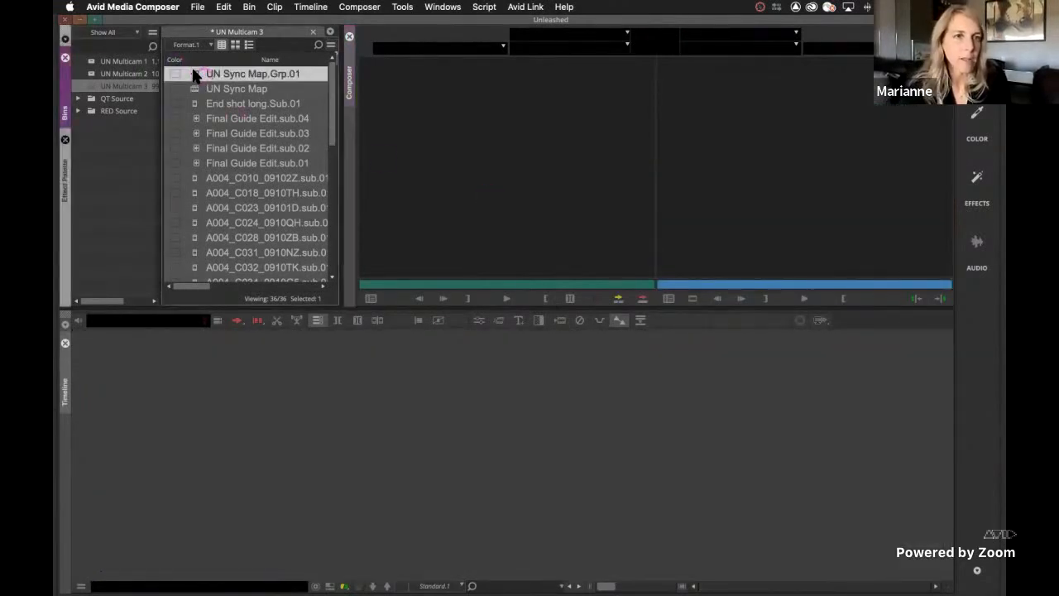
right_click(192, 74)
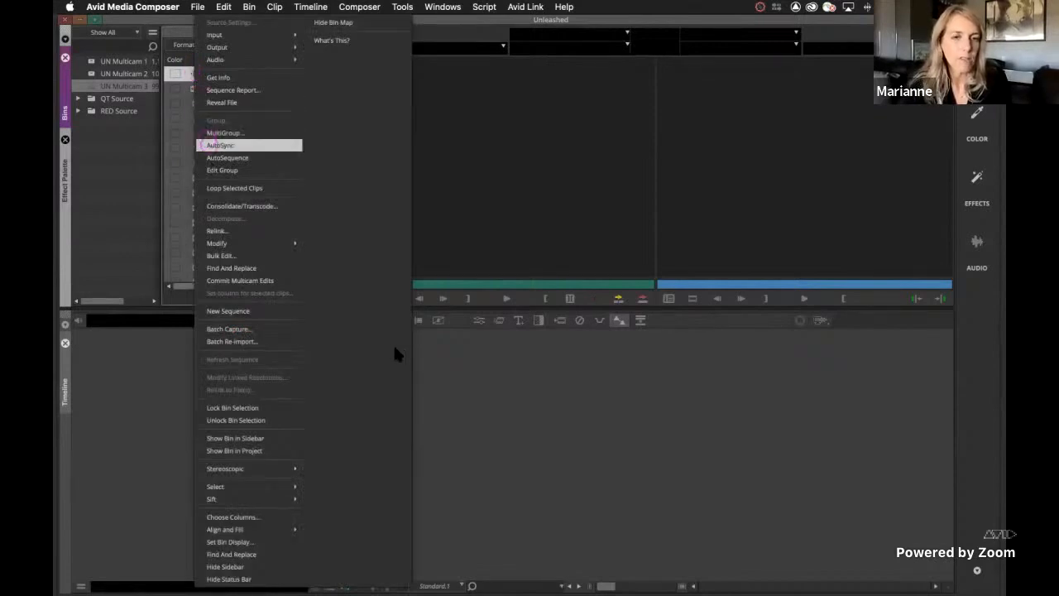
click(221, 169)
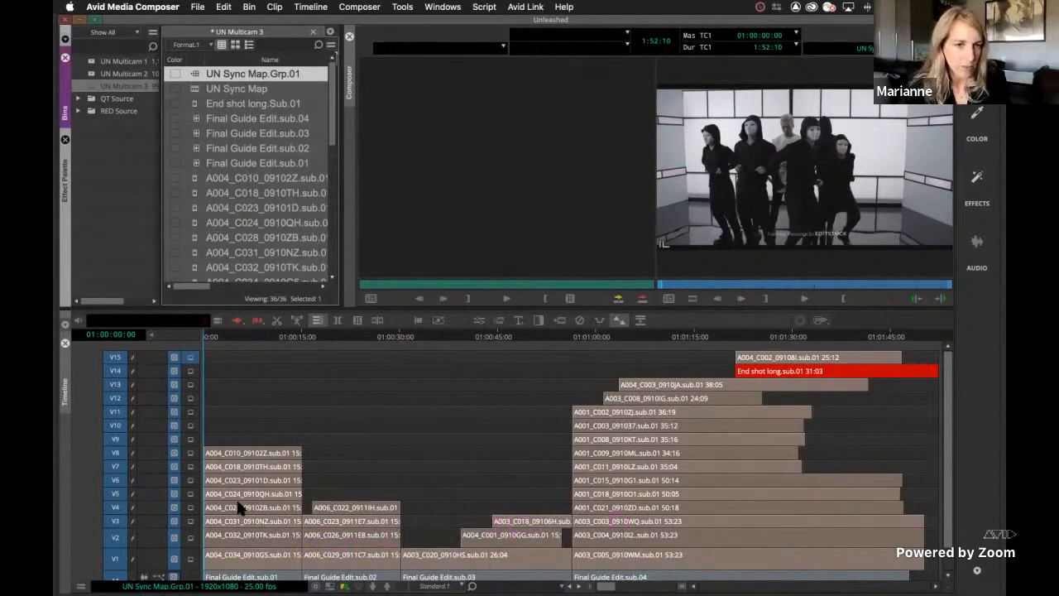
click(258, 483)
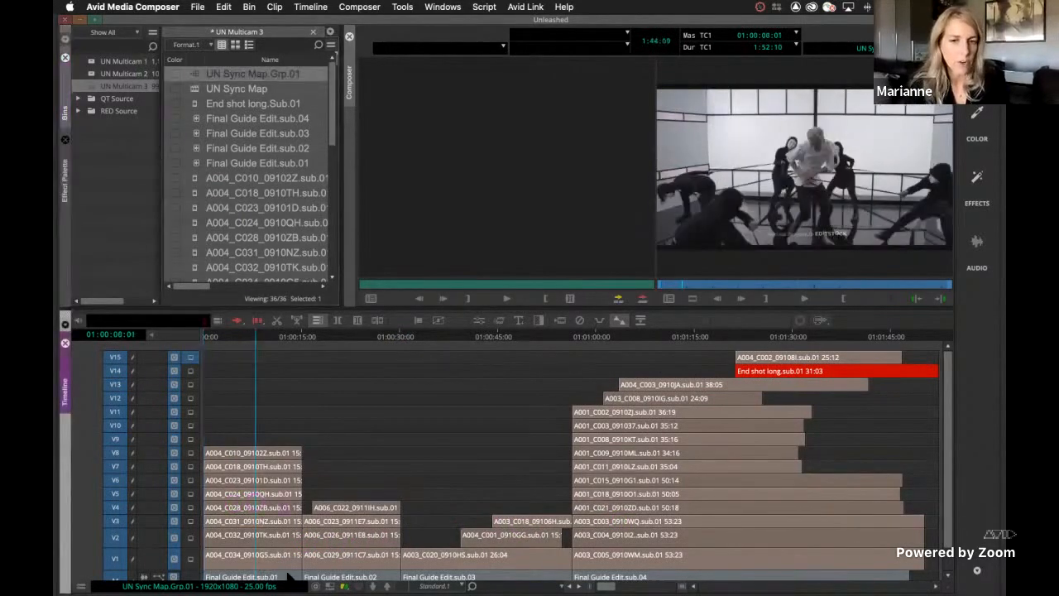
click(348, 536)
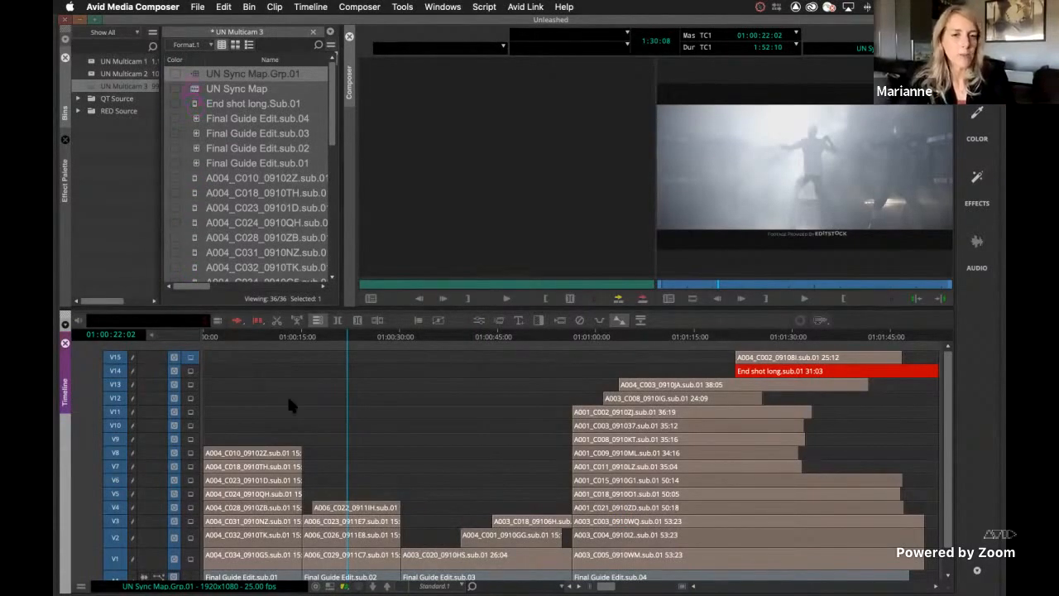
click(428, 435)
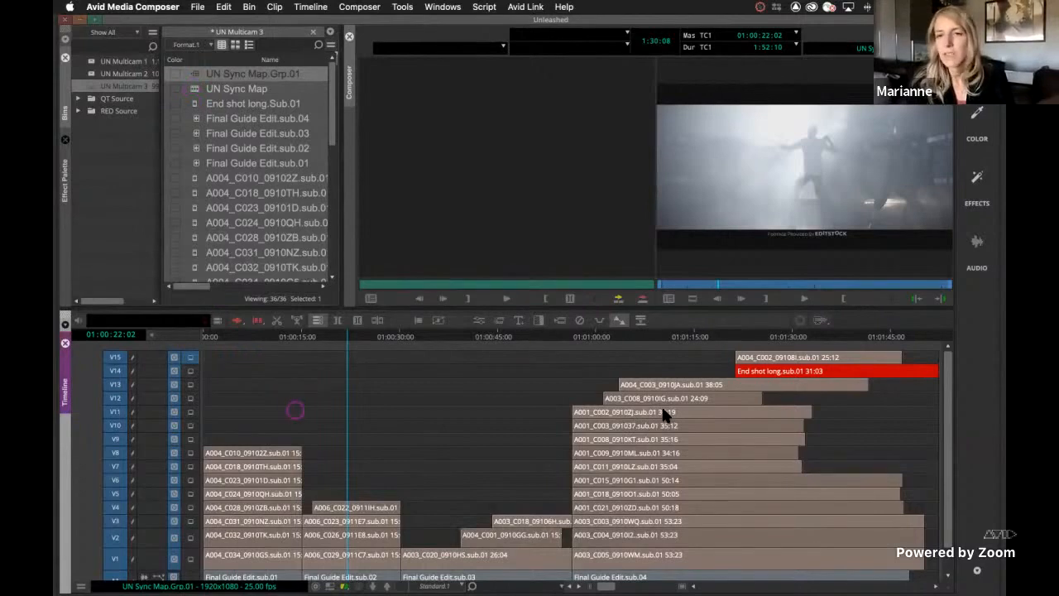
click(664, 412)
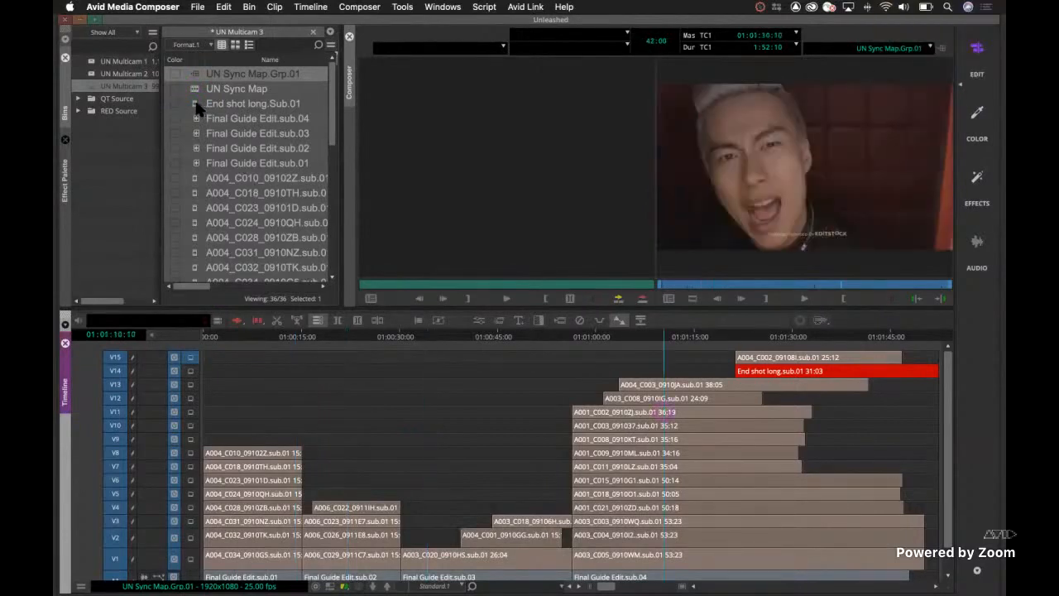
Select every clip in the bin from End shot long.Sub.01 through A004_C002_09108I.sub.01
click(207, 192)
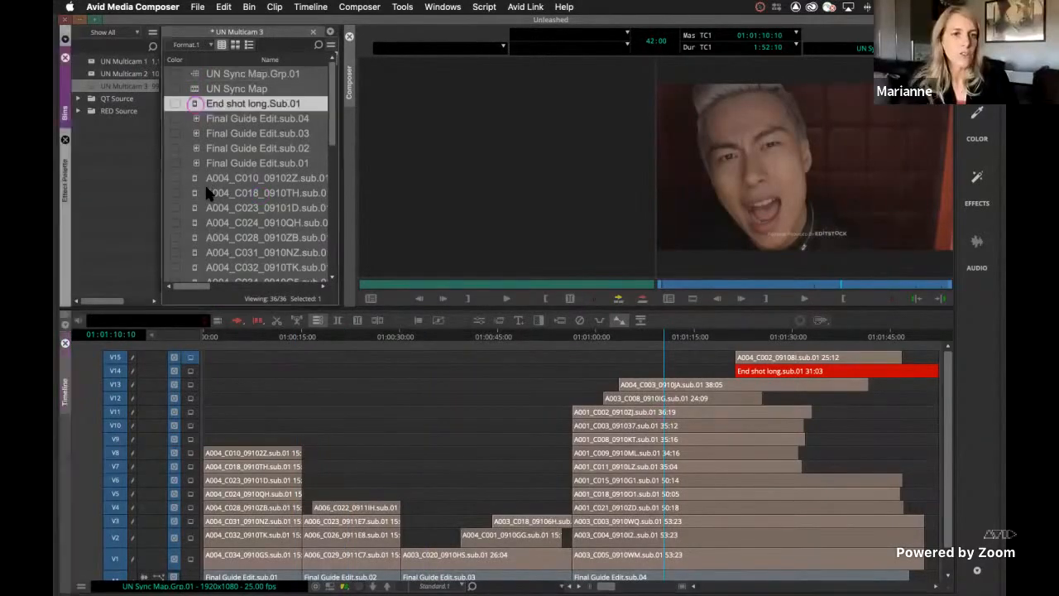
scroll(203, 248, down, 5)
scroll(197, 264, down, 6)
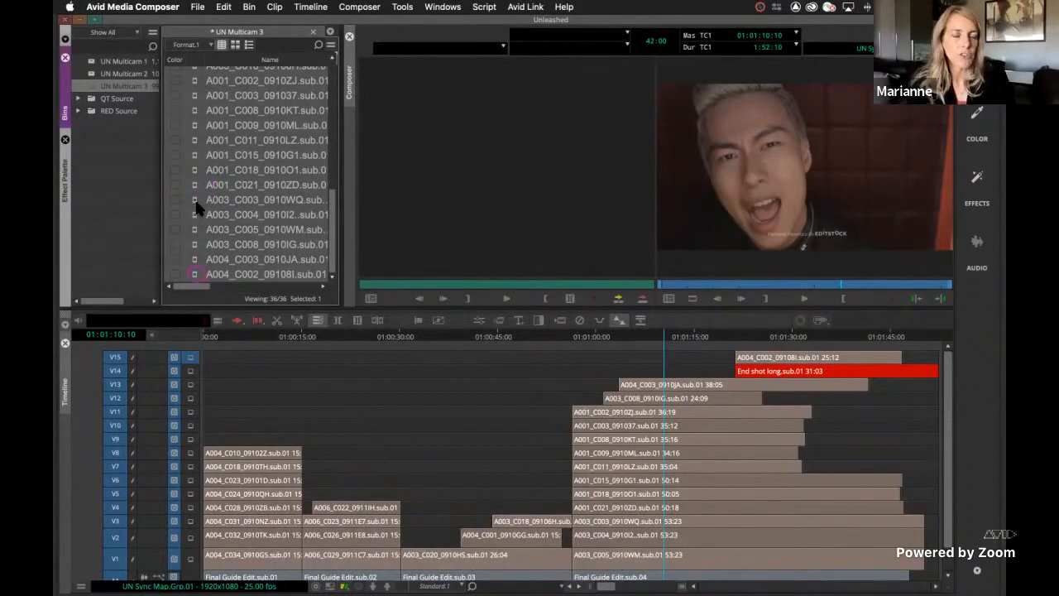
shift+click(198, 274)
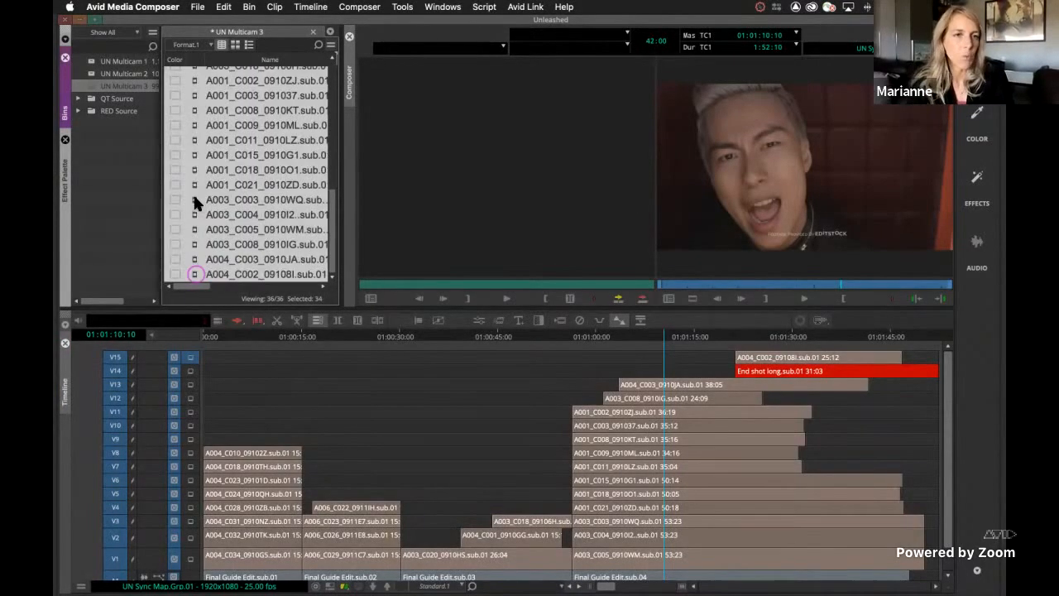
Try to MultiGroup the selected subclips using Waveform Analysis, without multiple groups
right_click(229, 136)
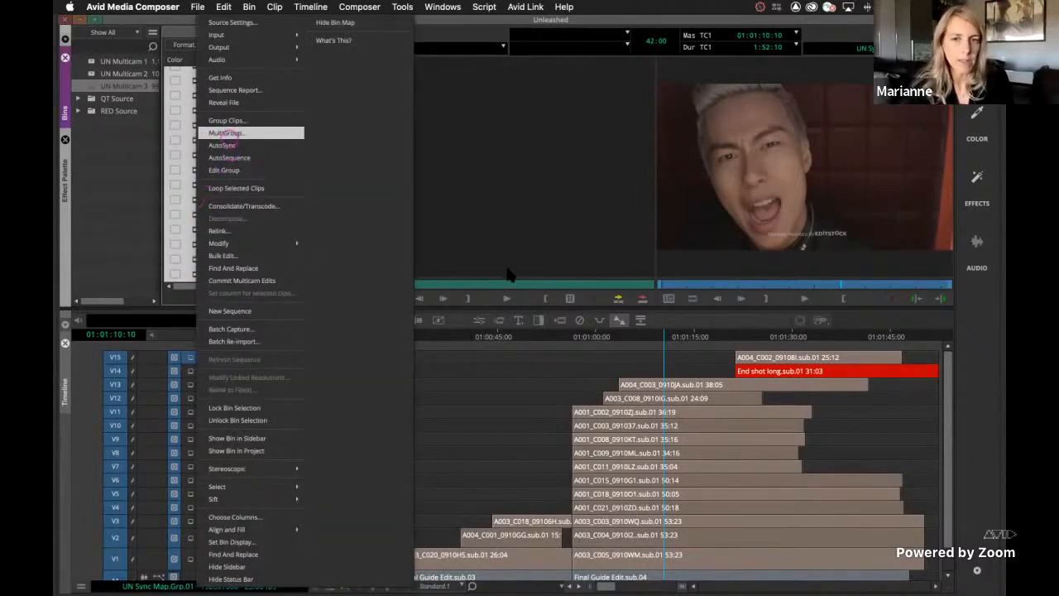
click(226, 133)
click(554, 356)
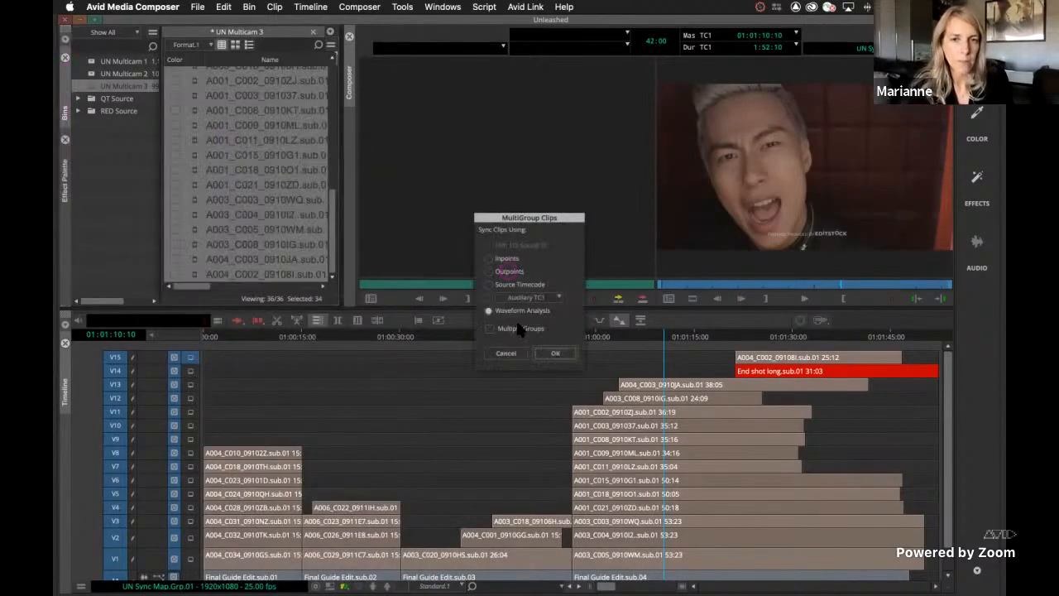
click(506, 312)
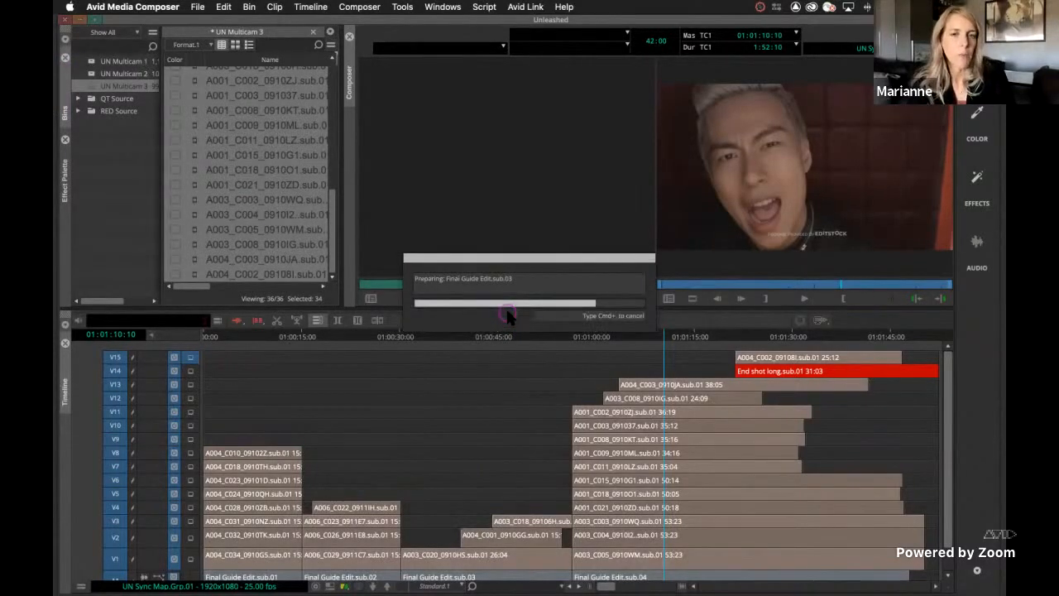
click(438, 408)
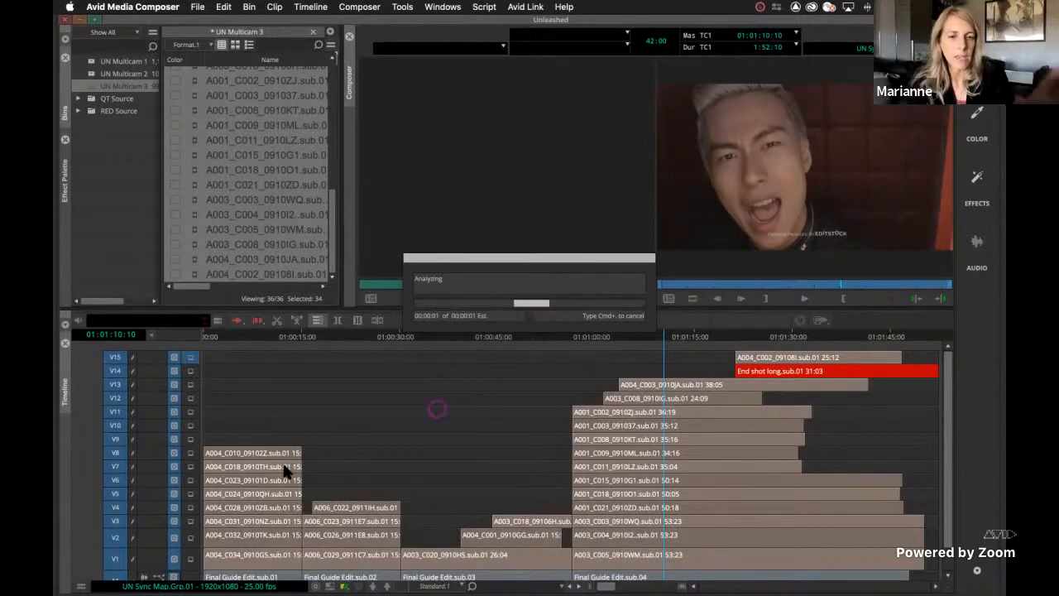
click(327, 495)
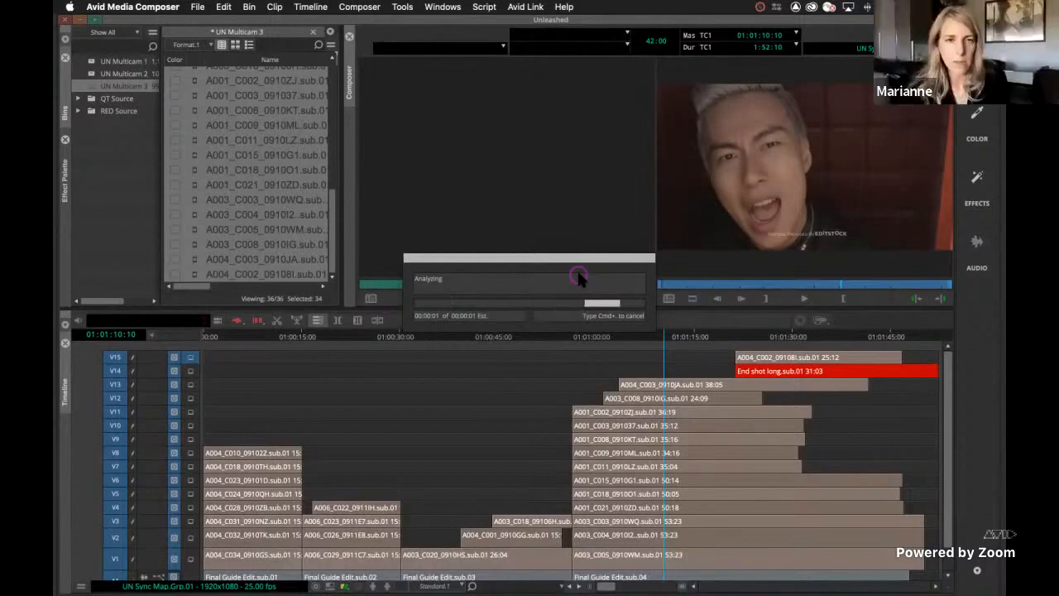
Try MultiGroup once more on the same selected subclips and dismiss the resulting alert
right_click(193, 128)
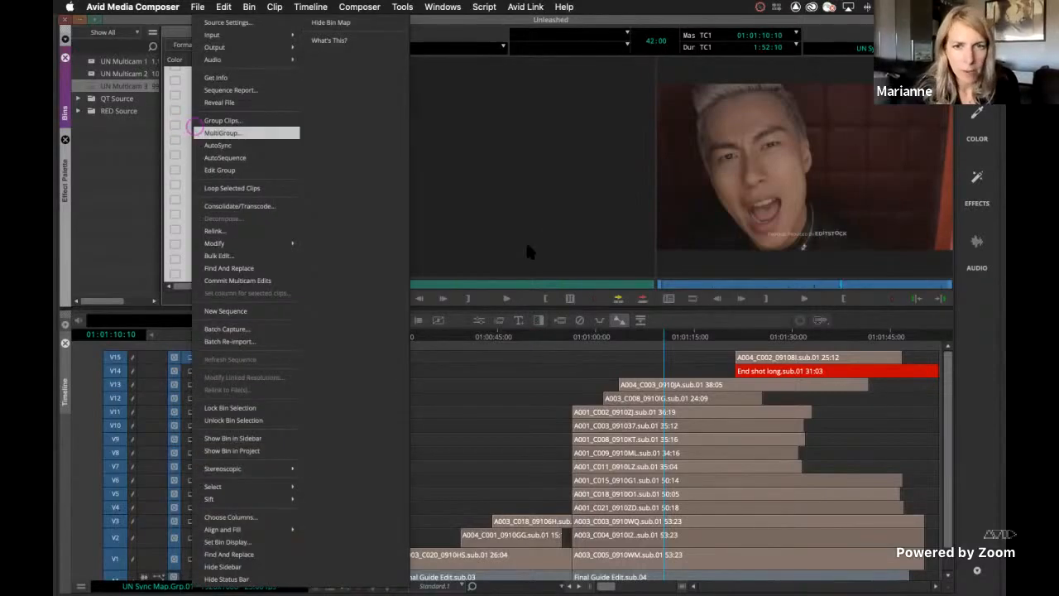
click(225, 133)
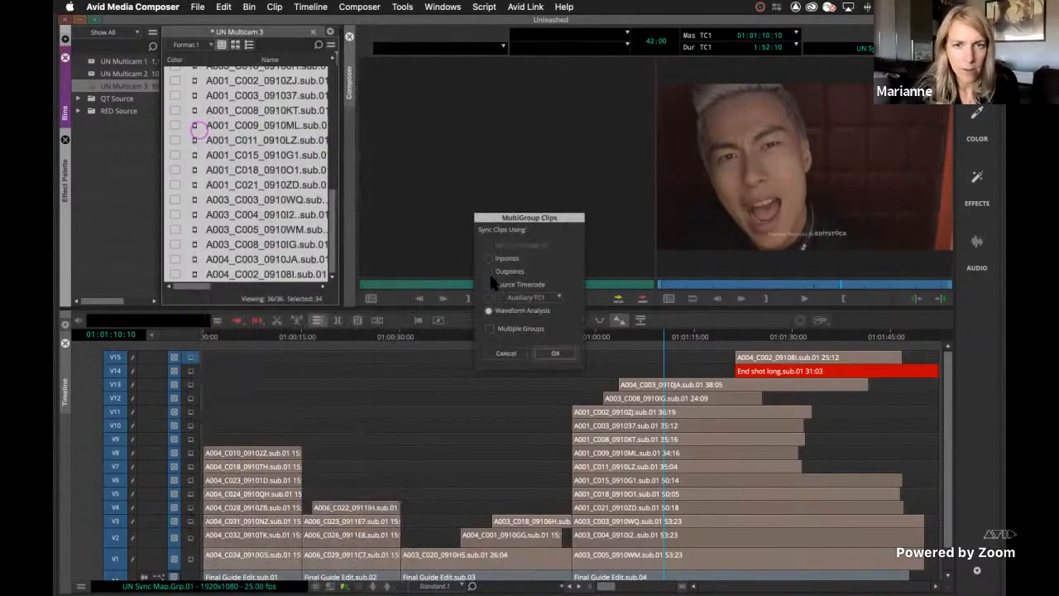
click(555, 353)
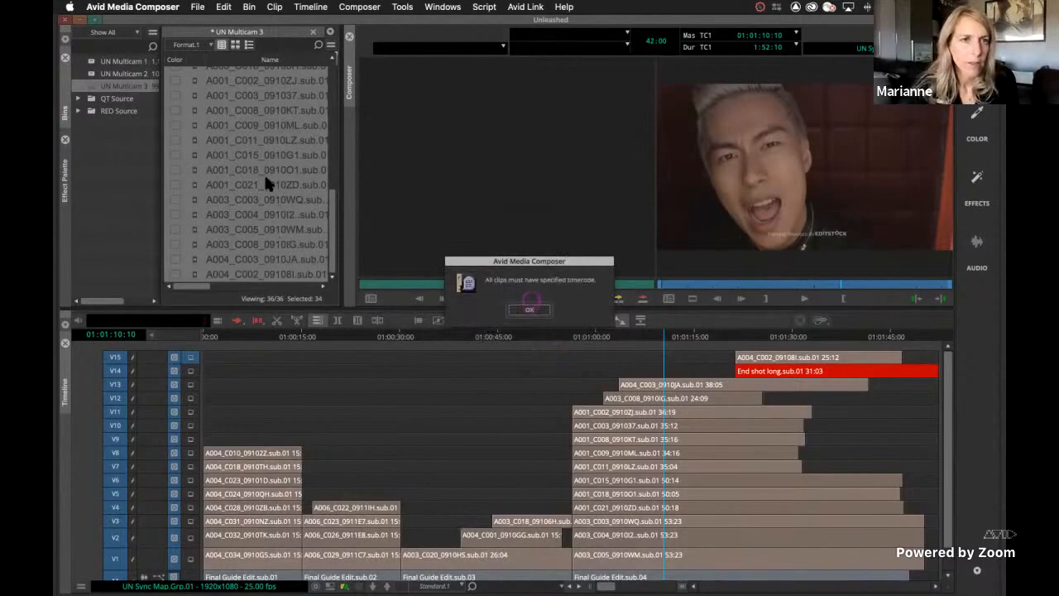
key(Return)
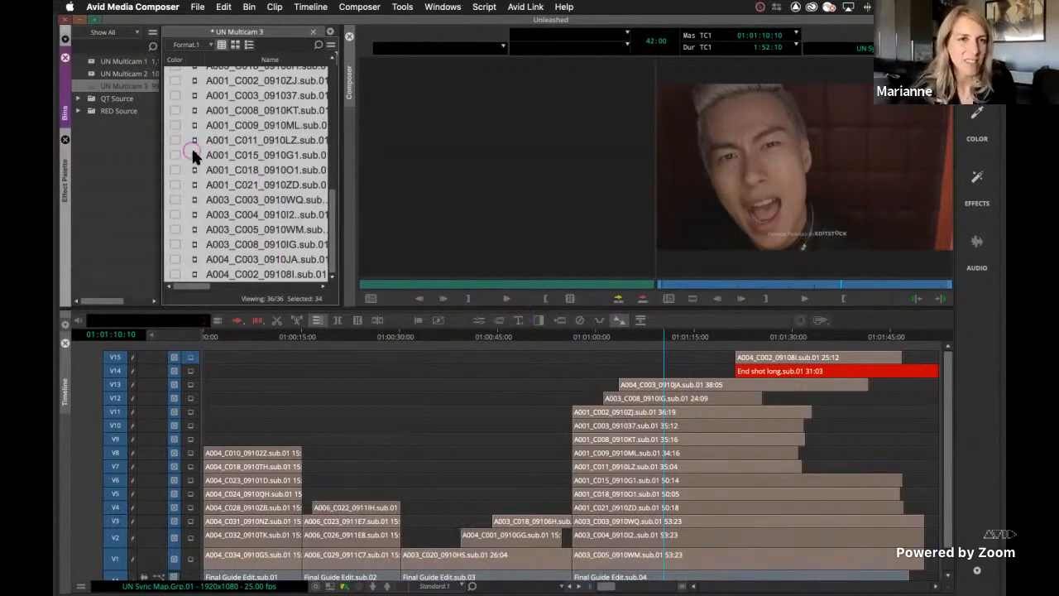
Group the selected subclips into a single group clip with Group Clips
right_click(194, 156)
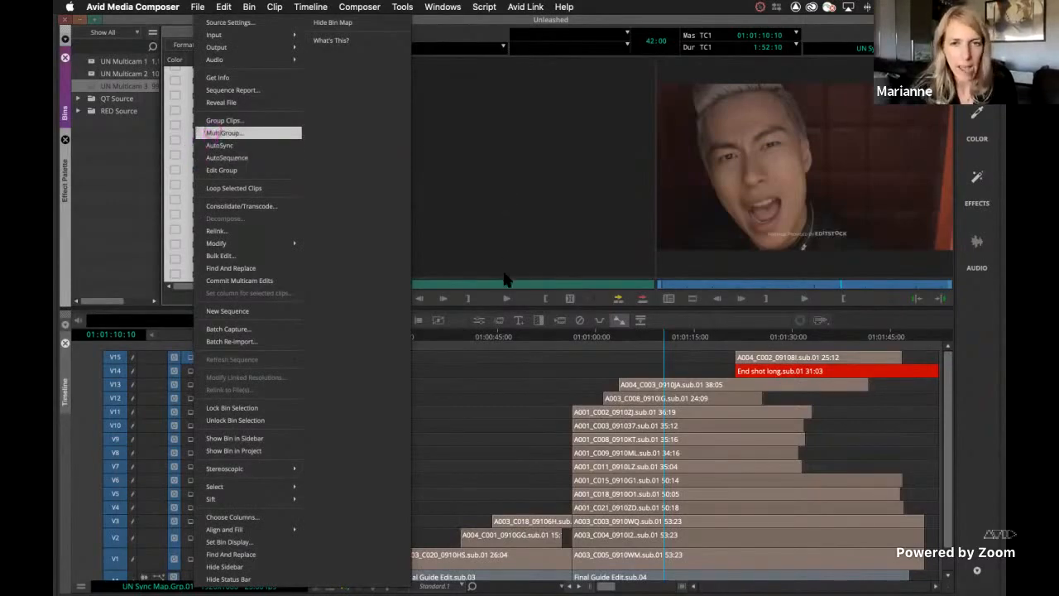
click(223, 120)
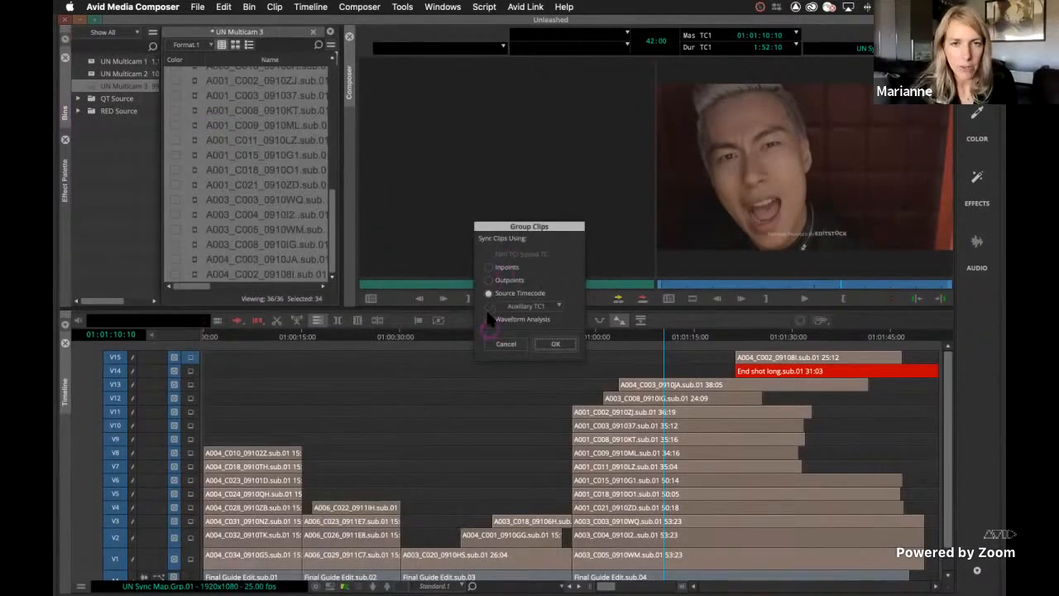
click(555, 343)
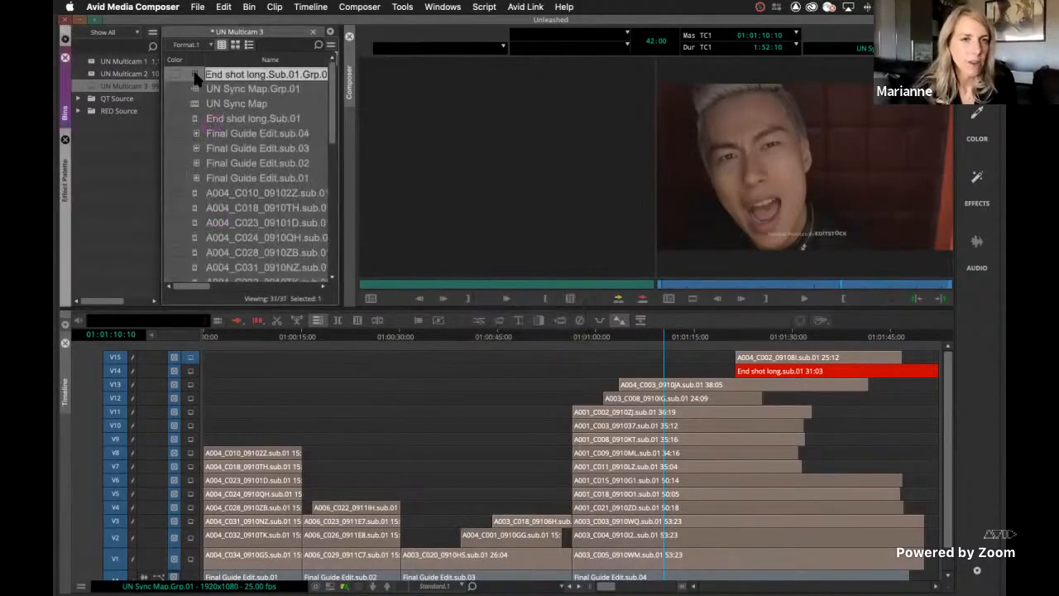
Open End shot long.Sub.01.Grp.01 with Edit Group and examine its stacked video and Final Guide Edit audio tracks
right_click(193, 72)
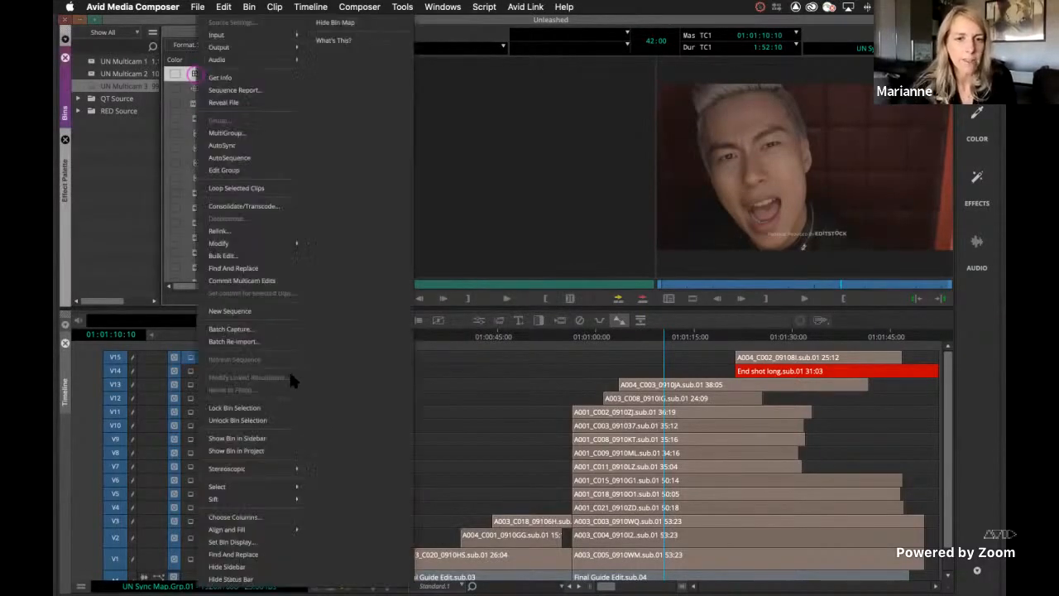
click(222, 169)
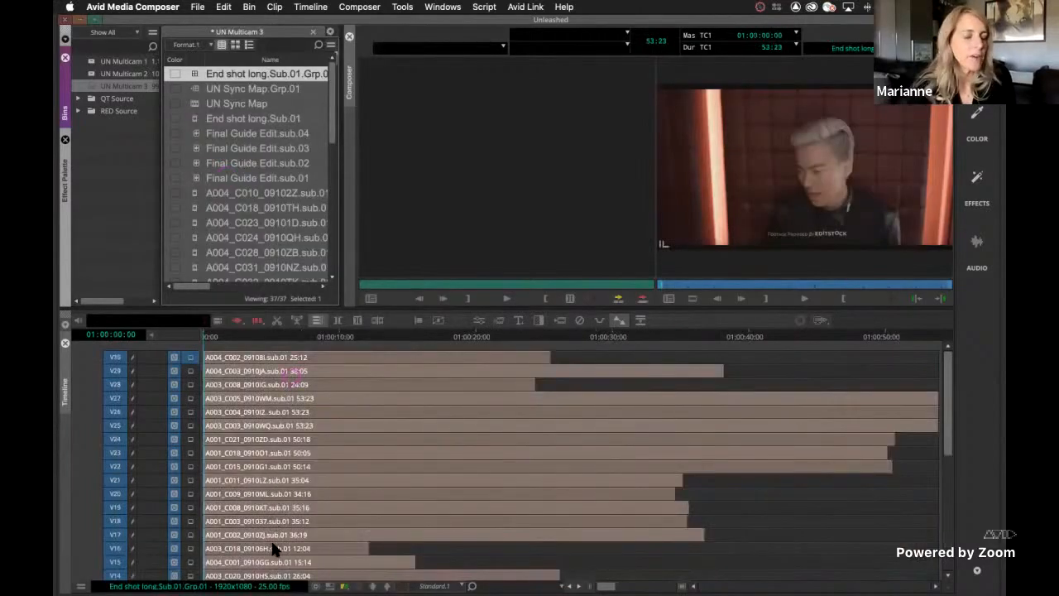
scroll(274, 548, down, 10)
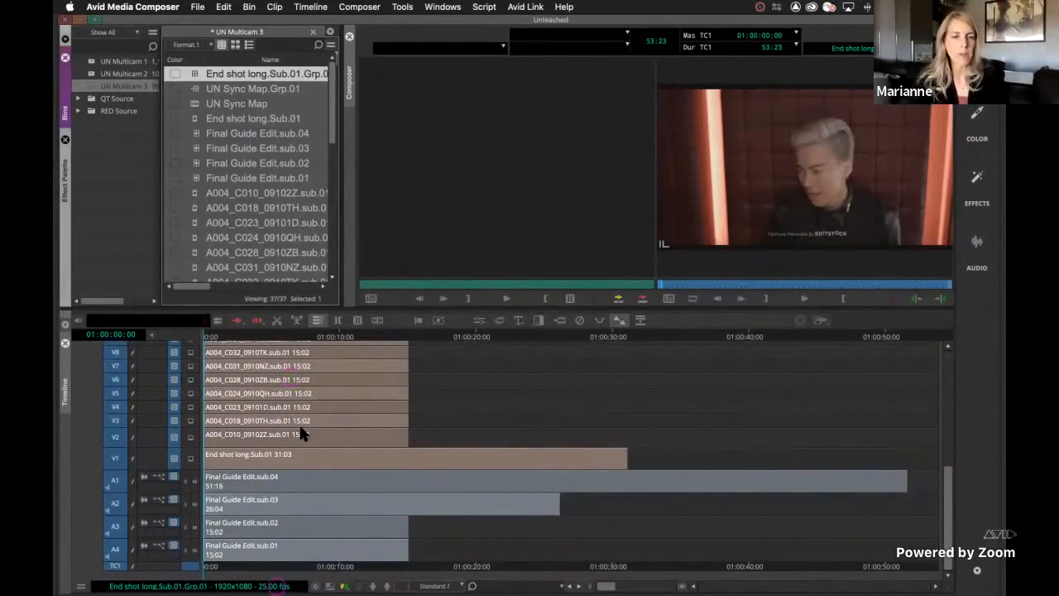
scroll(299, 423, up, 10)
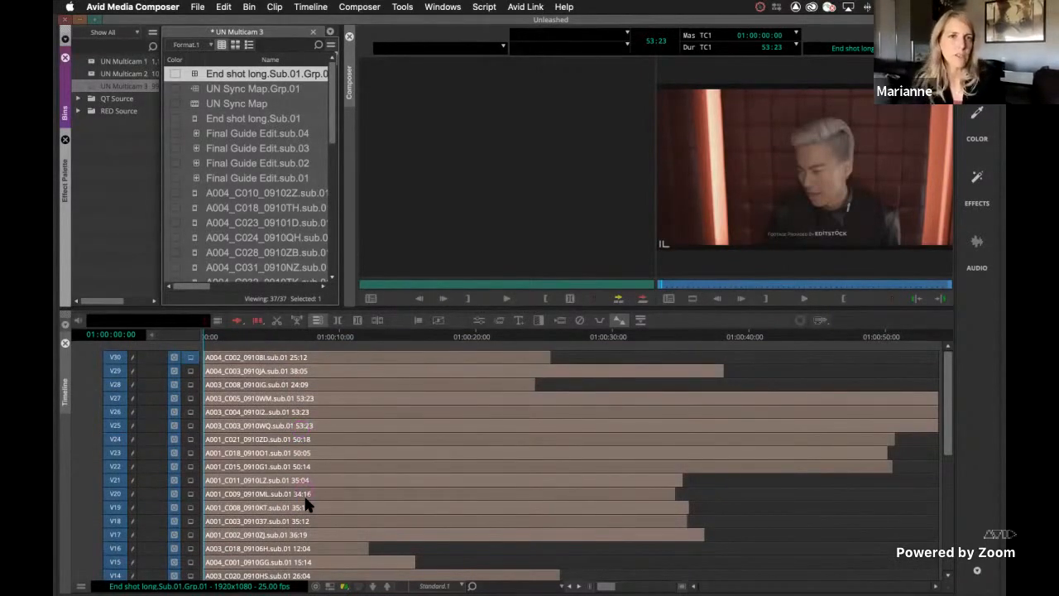
scroll(305, 497, down, 10)
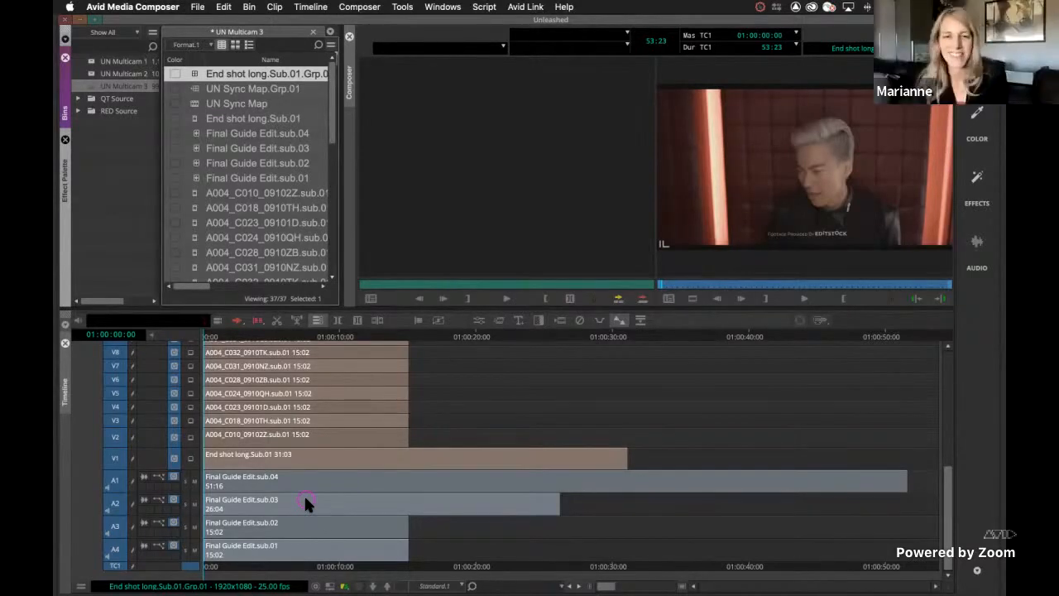
scroll(305, 499, up, 5)
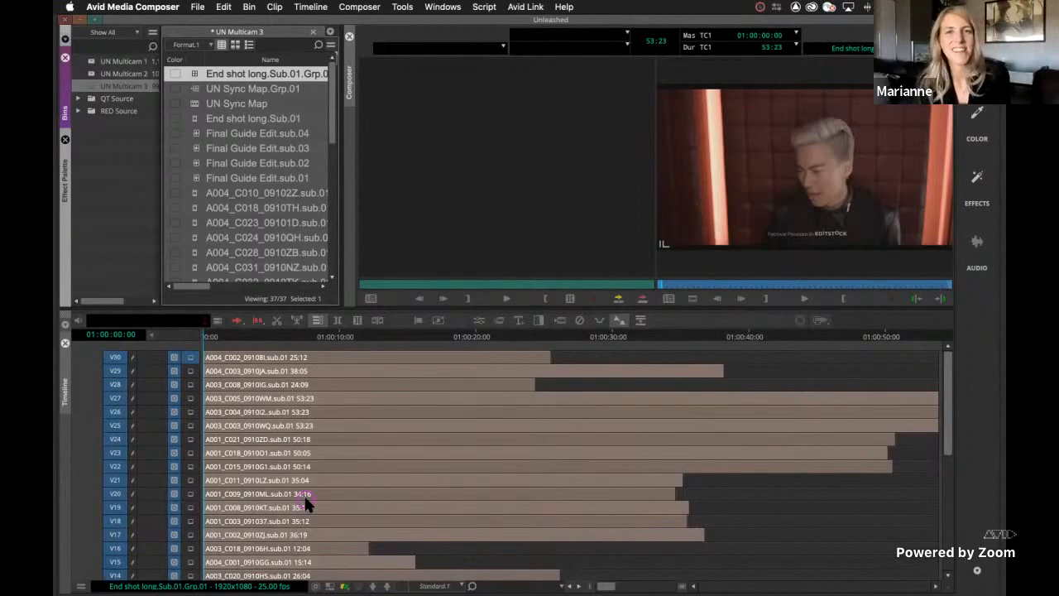